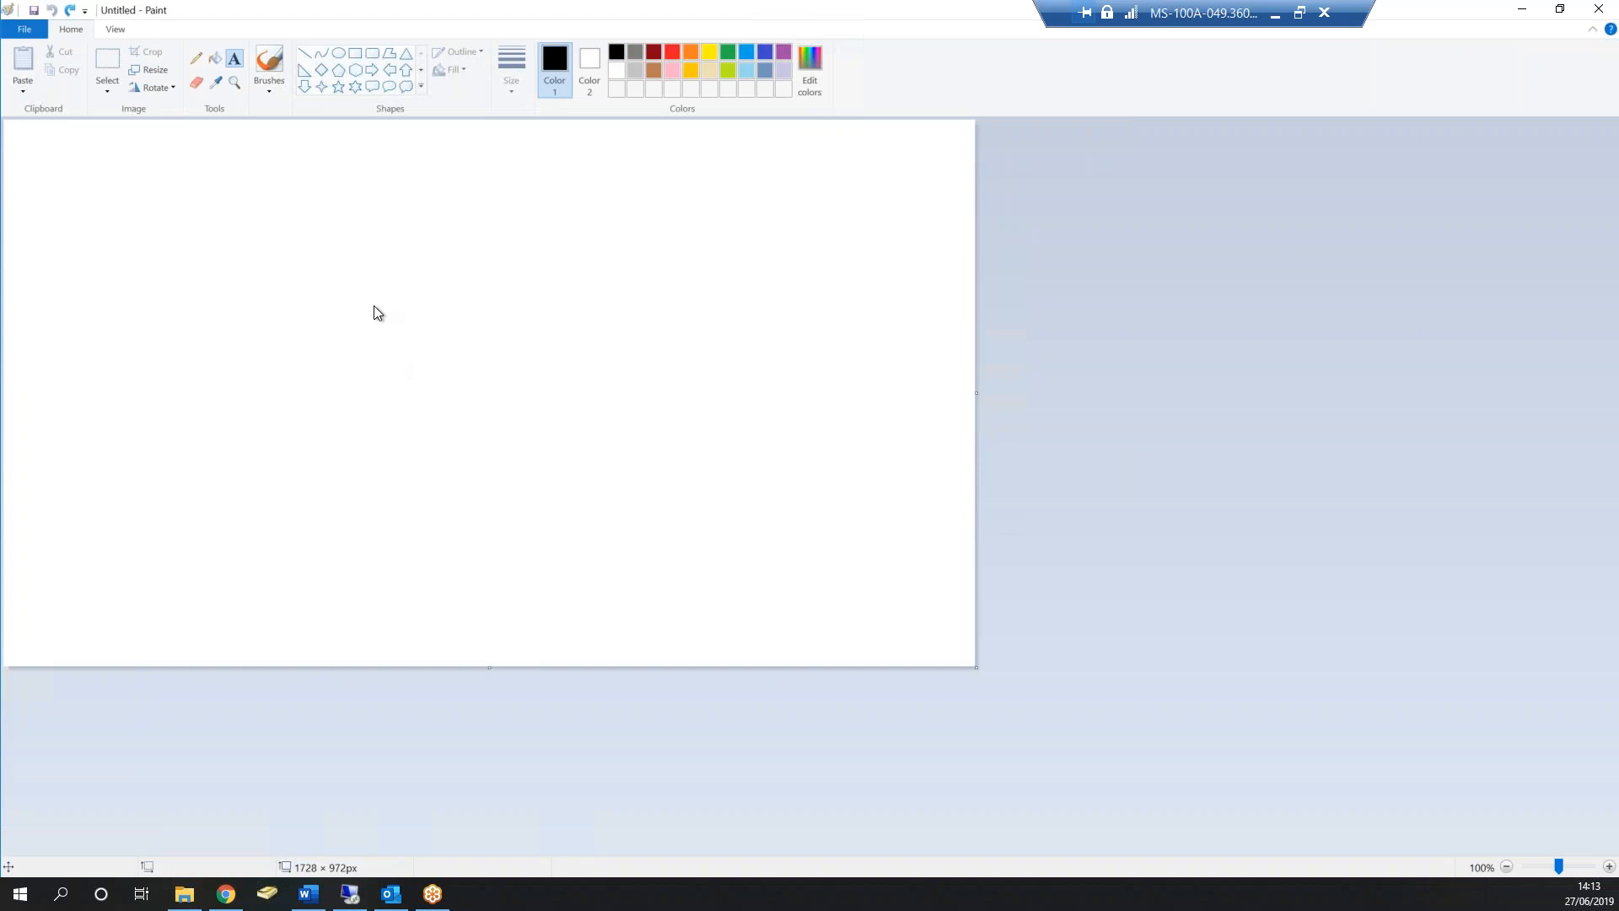
# - Redo the undone text entries on the canvas to restore the list from 100 employees to Billing Admins
pyautogui.click(69, 11)
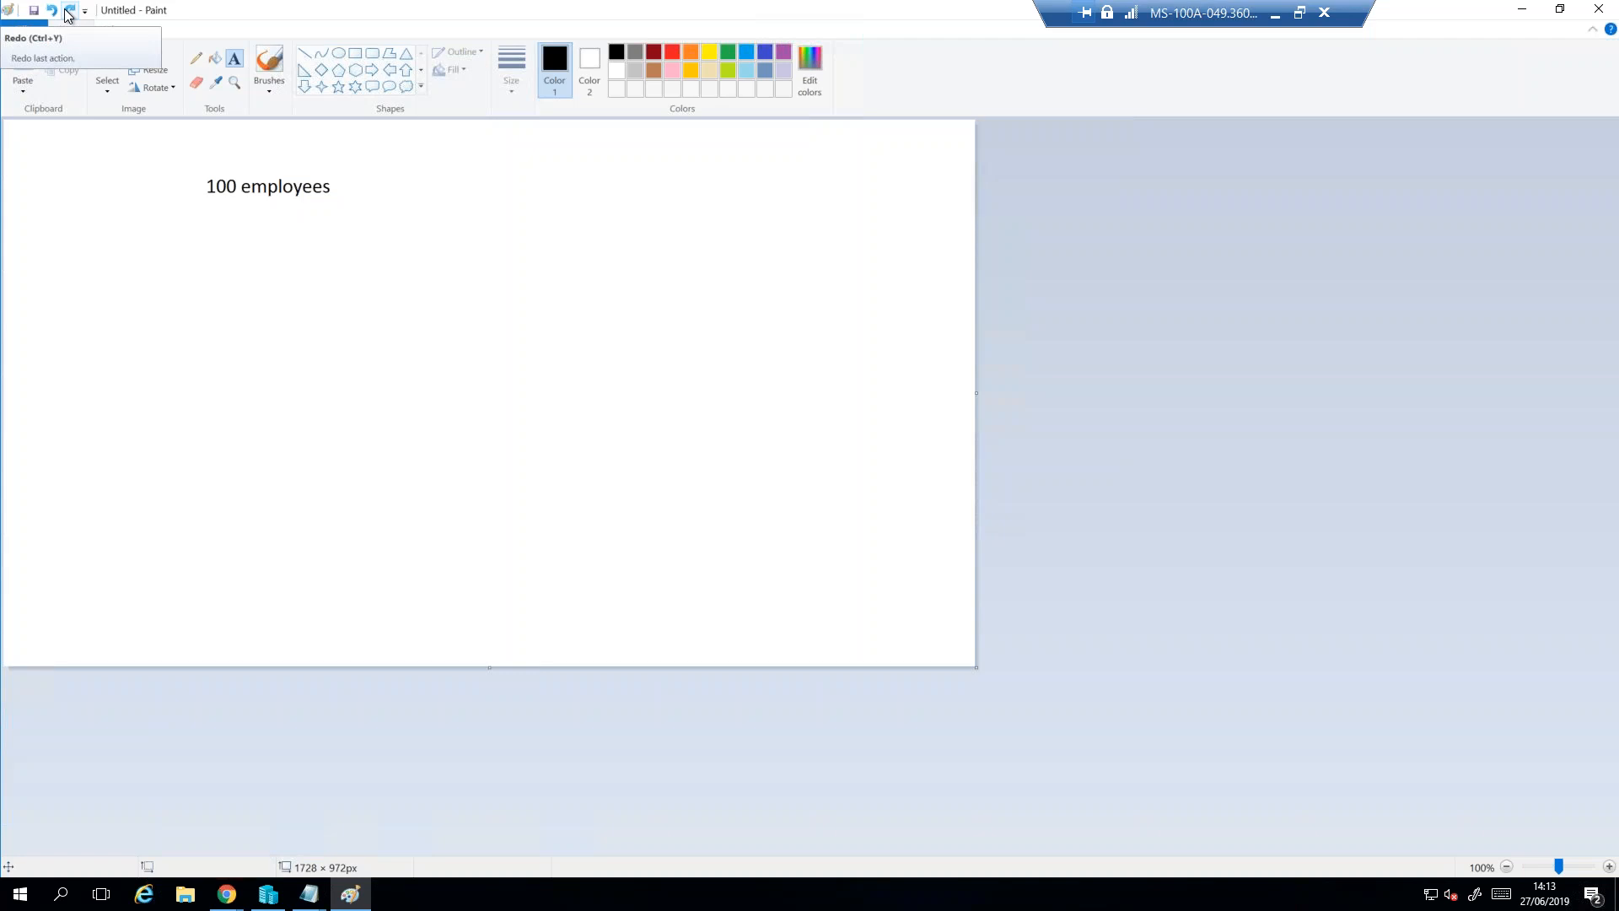
pyautogui.click(69, 11)
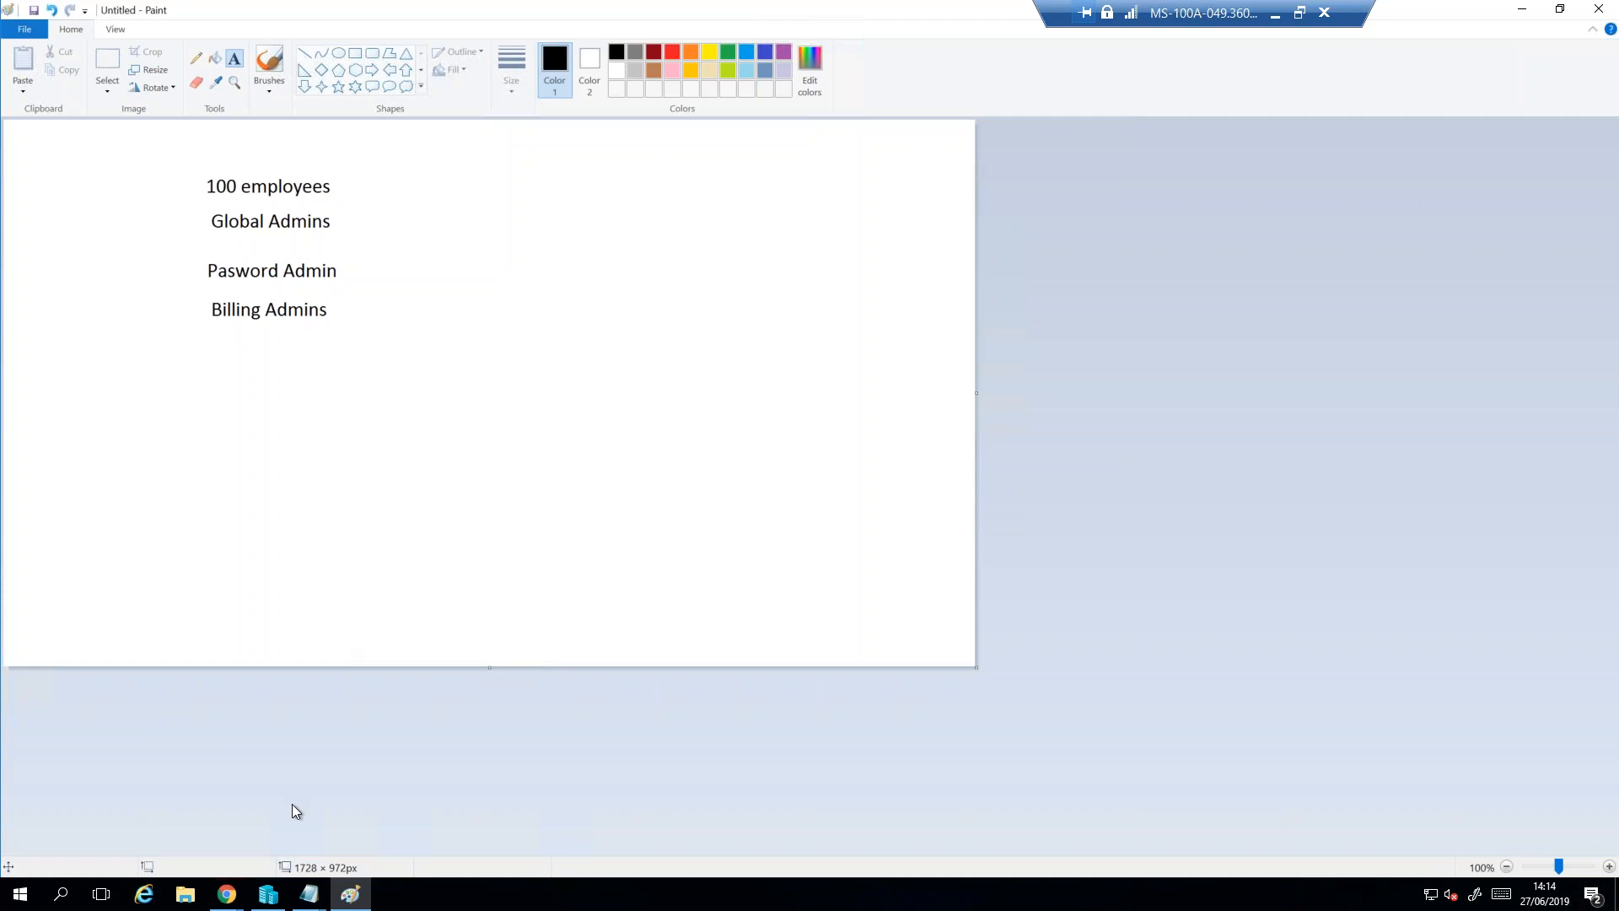
# - Switch to Chrome and read the Azure AD Privileged Identity Management article, highlighting its title and the reason for minimizing privileged access
pyautogui.moveTo(226, 893)
pyautogui.click(179, 823)
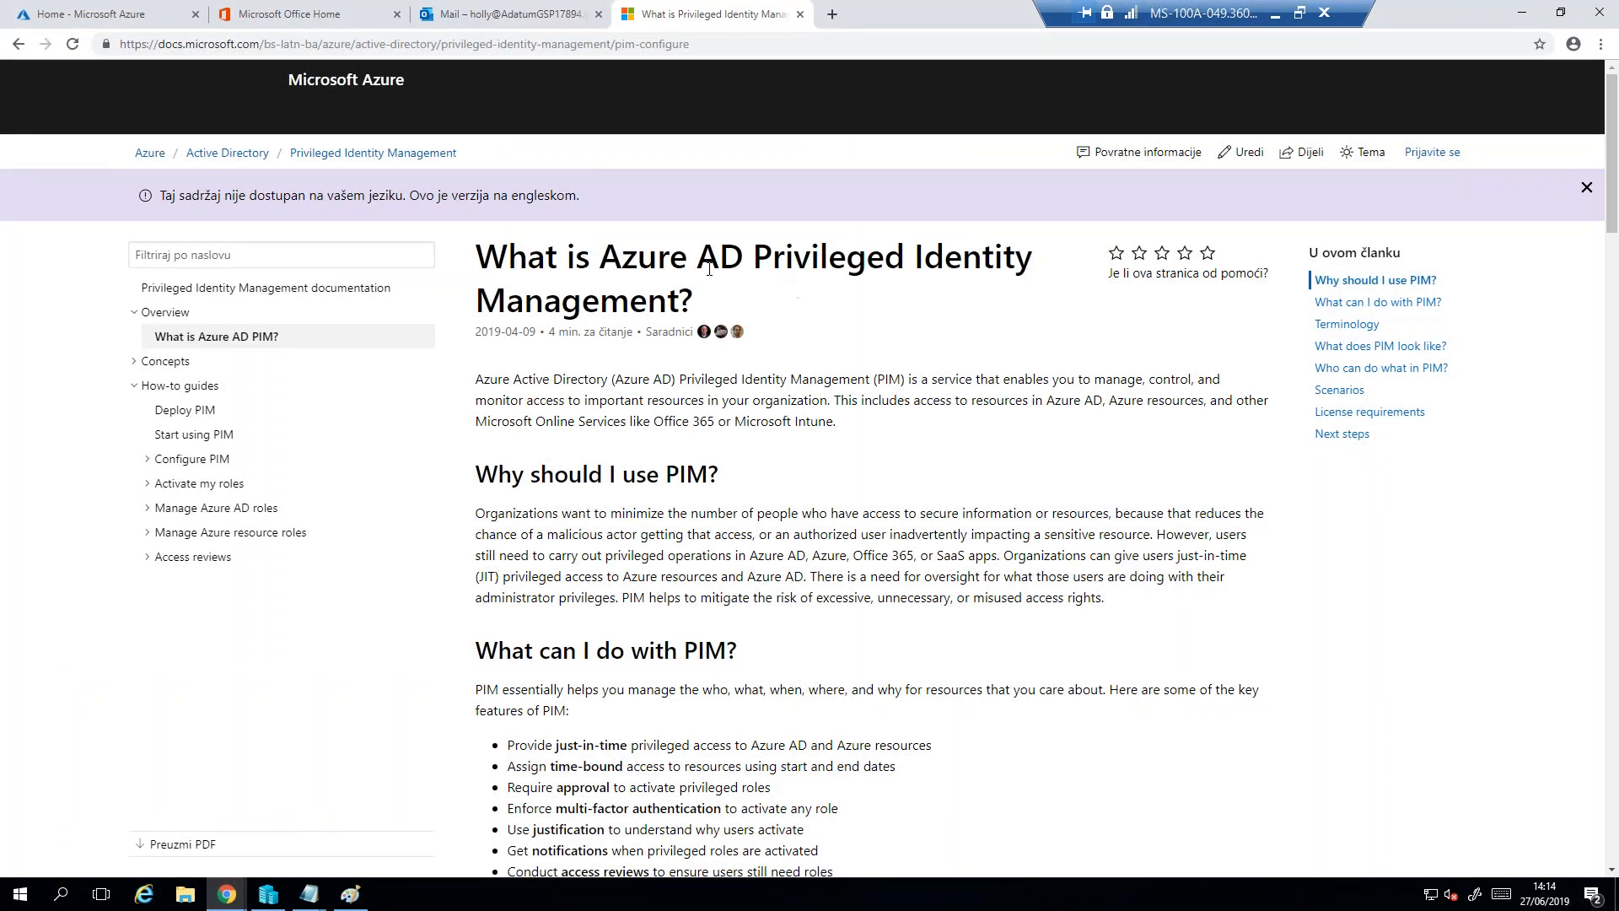
pyautogui.moveTo(605, 264); pyautogui.dragTo(913, 278)
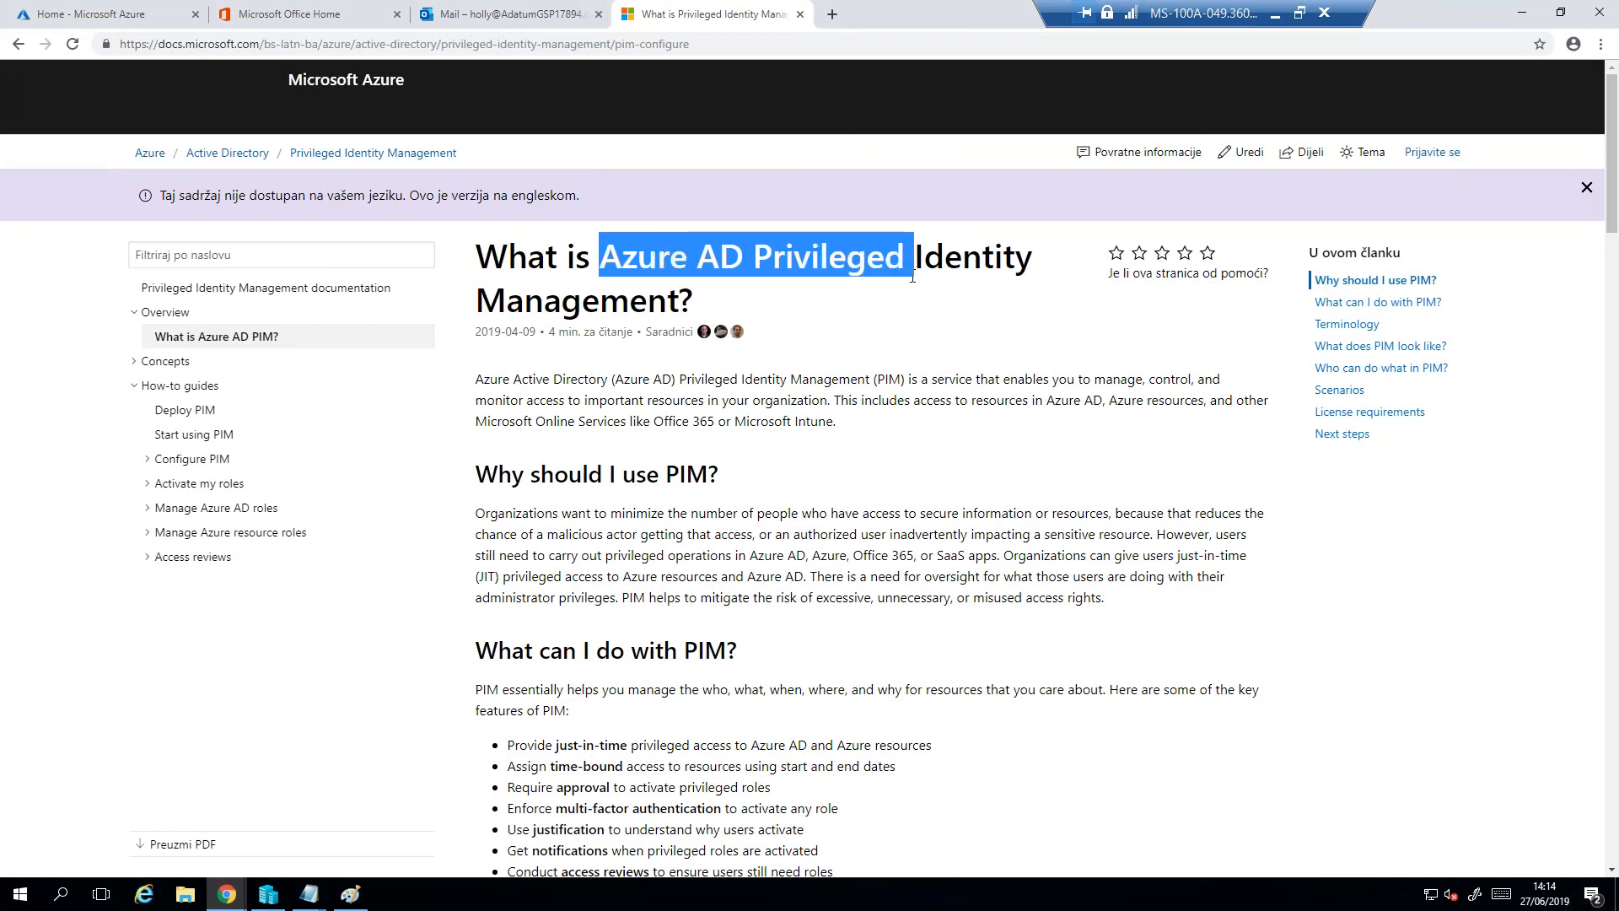
pyautogui.moveTo(561, 513); pyautogui.dragTo(1110, 507)
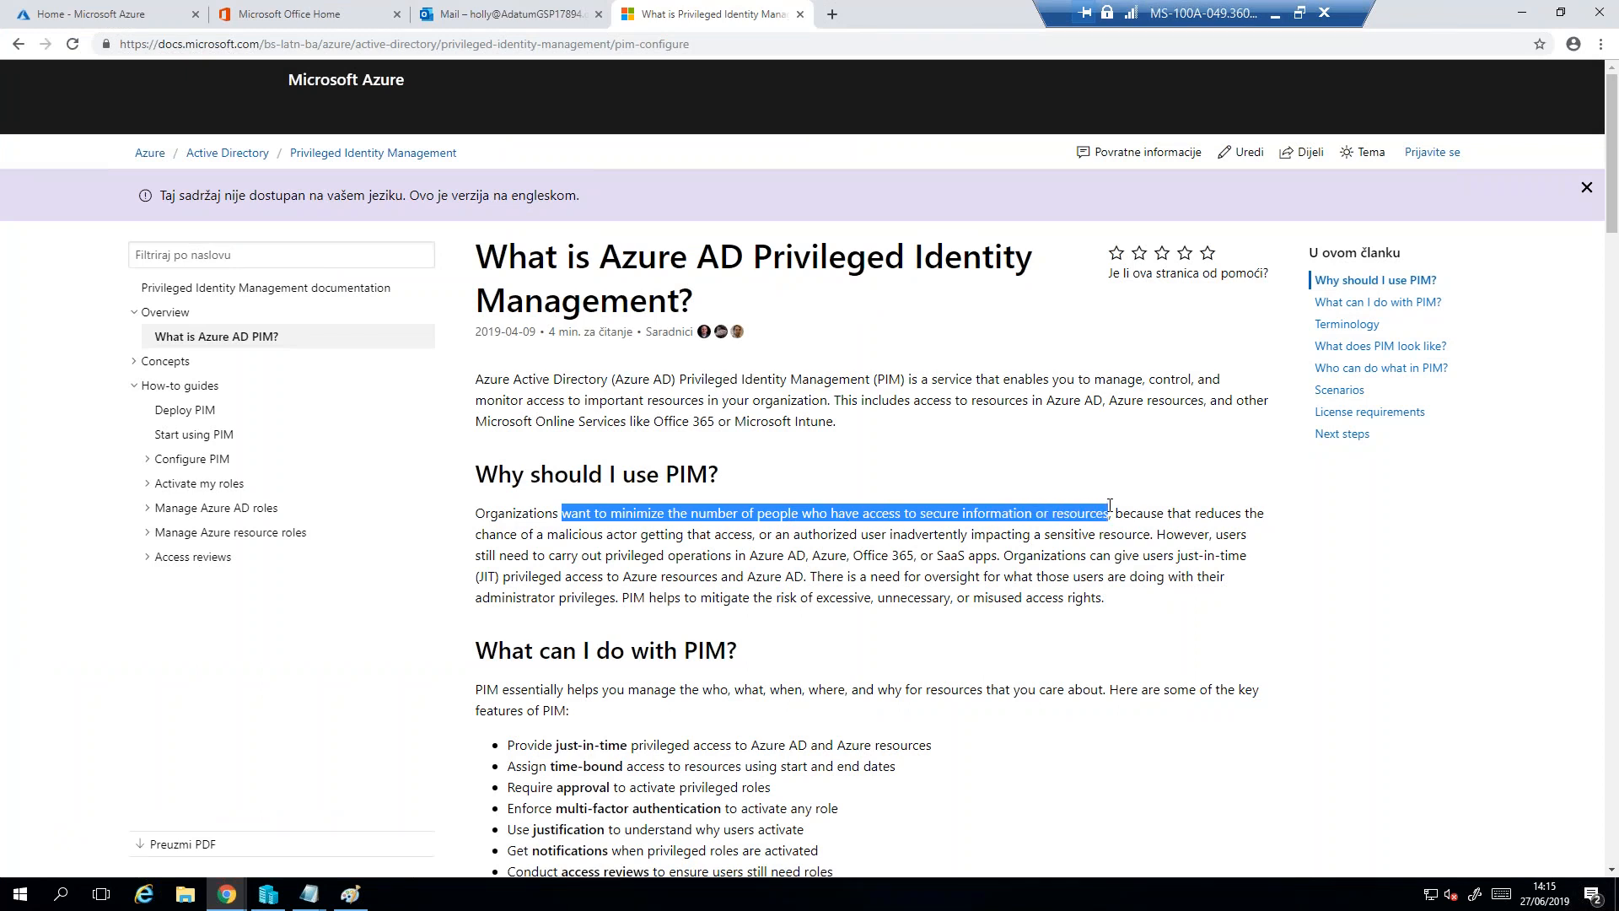
pyautogui.moveTo(742, 262); pyautogui.dragTo(685, 299)
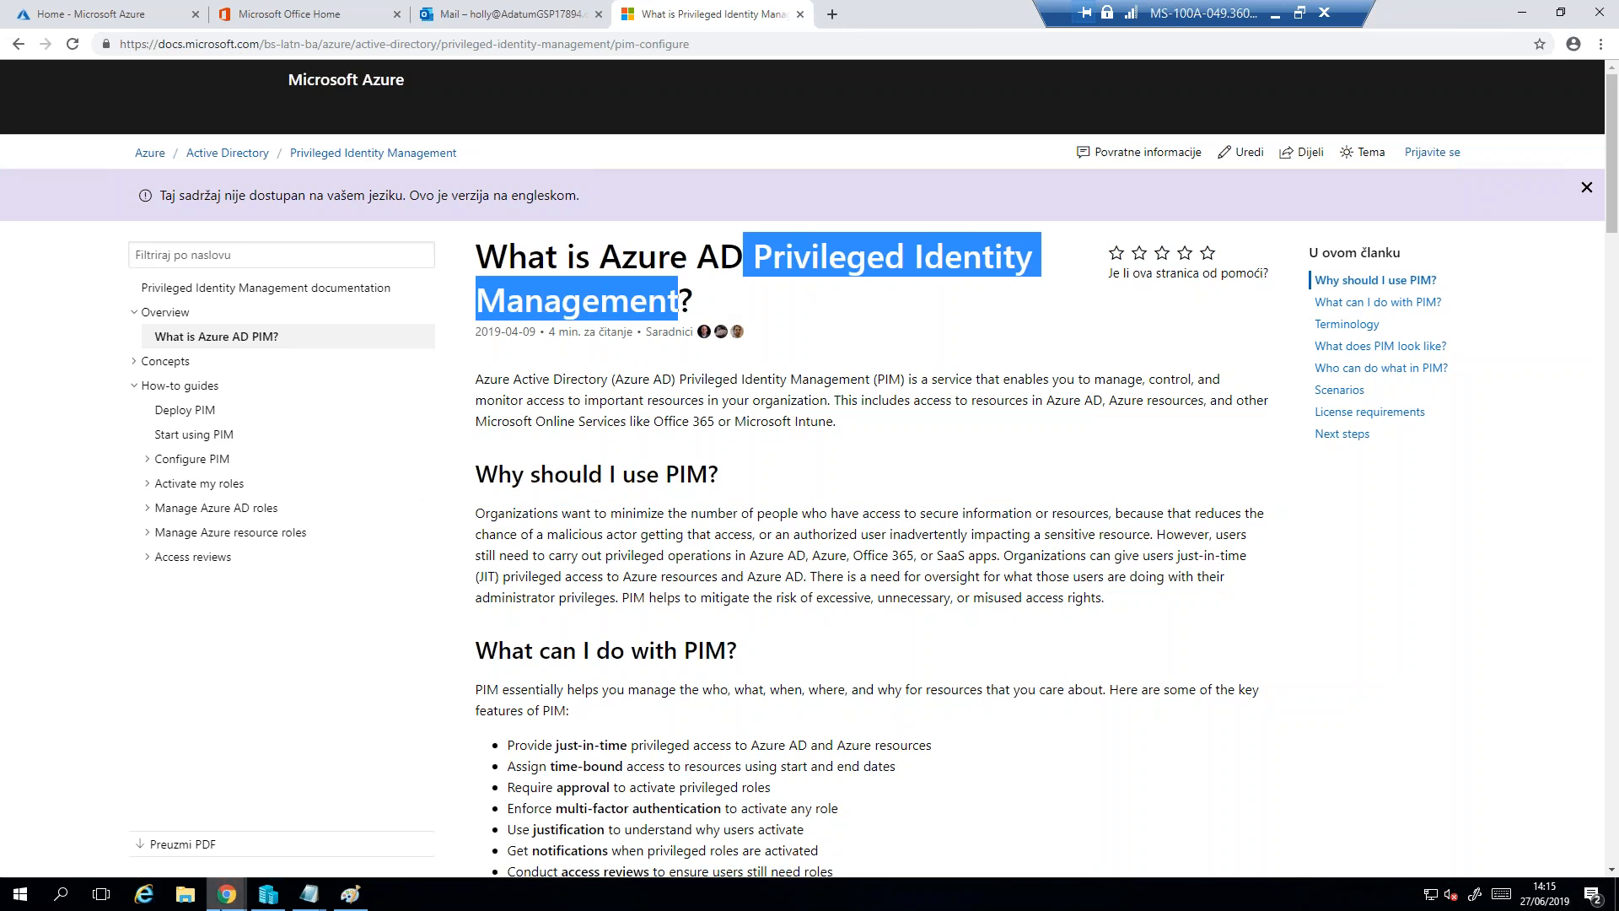
# - Open the Azure Active Directory user list in the Azure portal and view the second listed user's directory roles
pyautogui.click(166, 10)
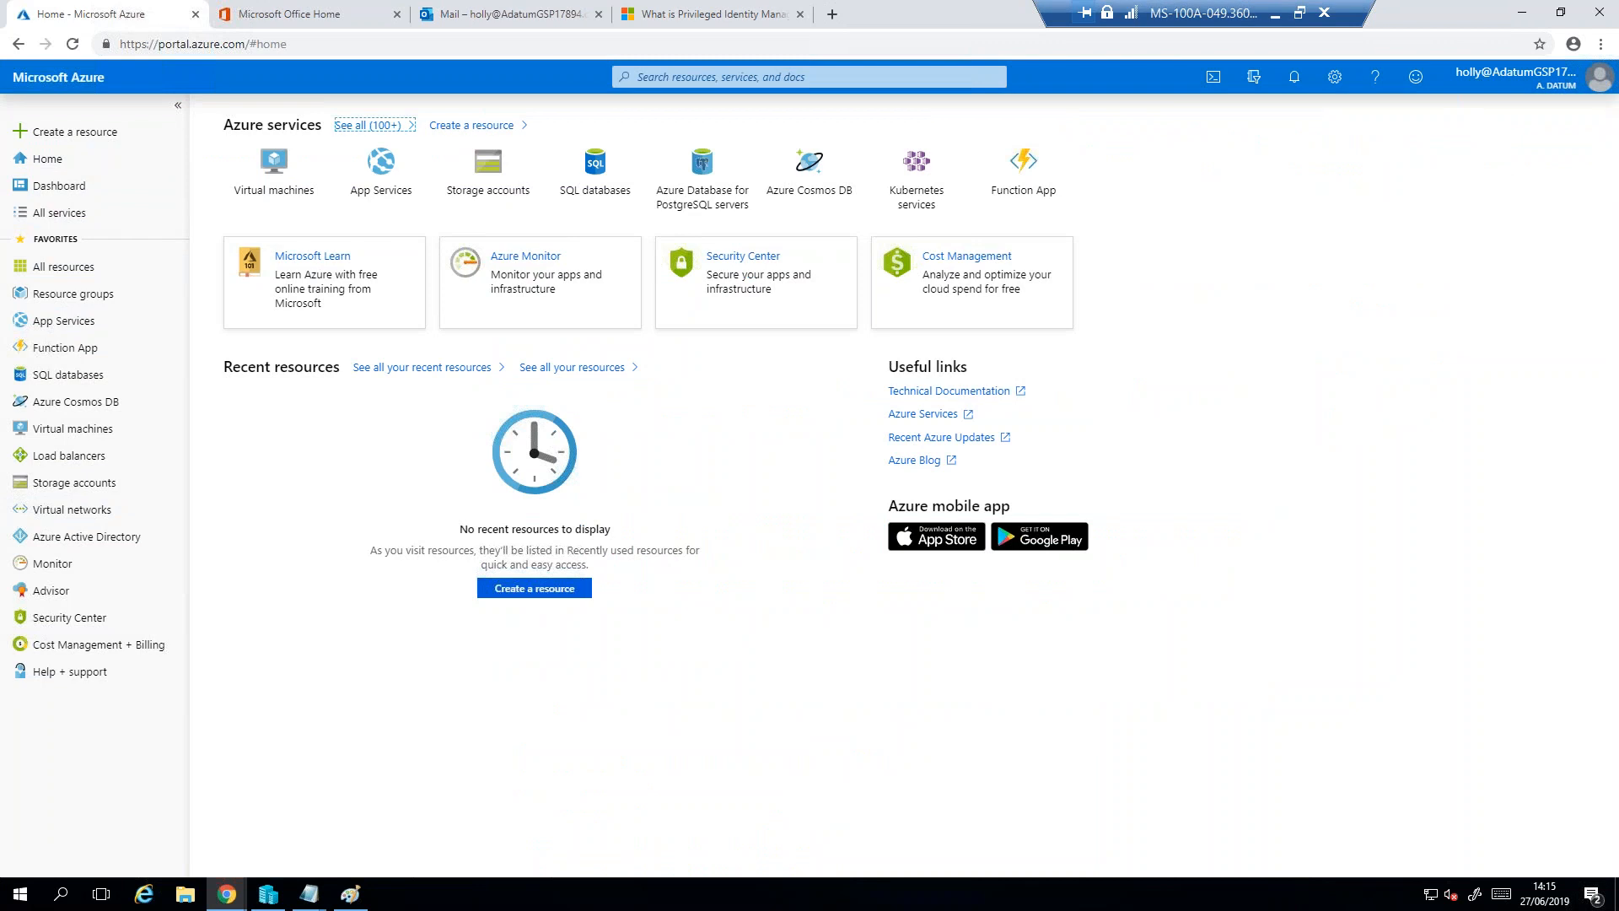
pyautogui.click(103, 546)
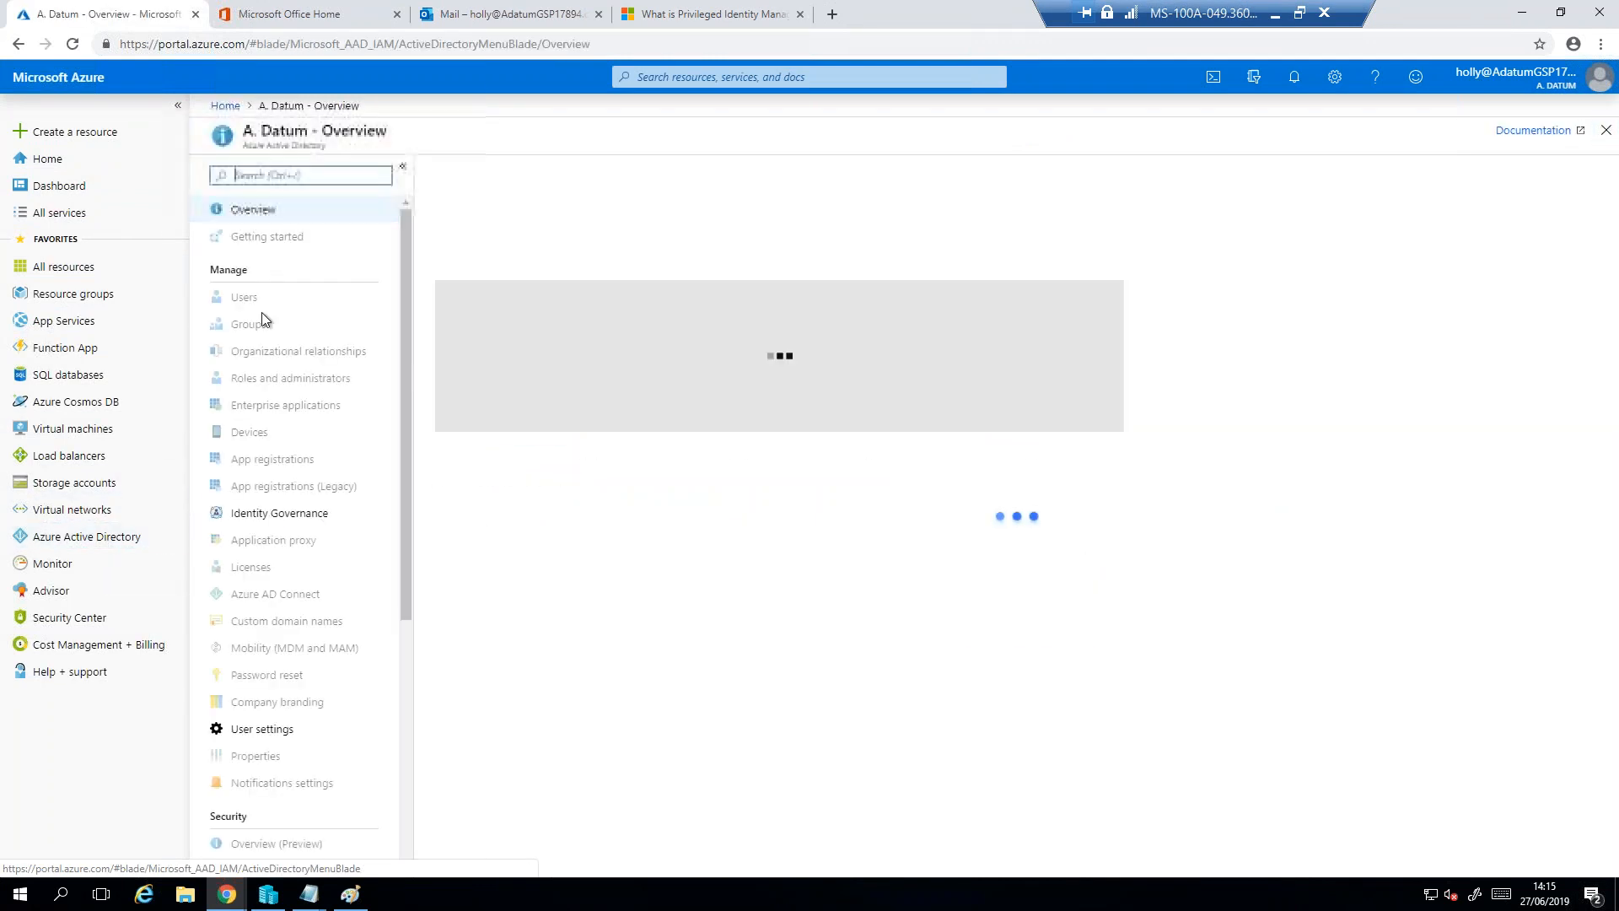
pyautogui.click(246, 302)
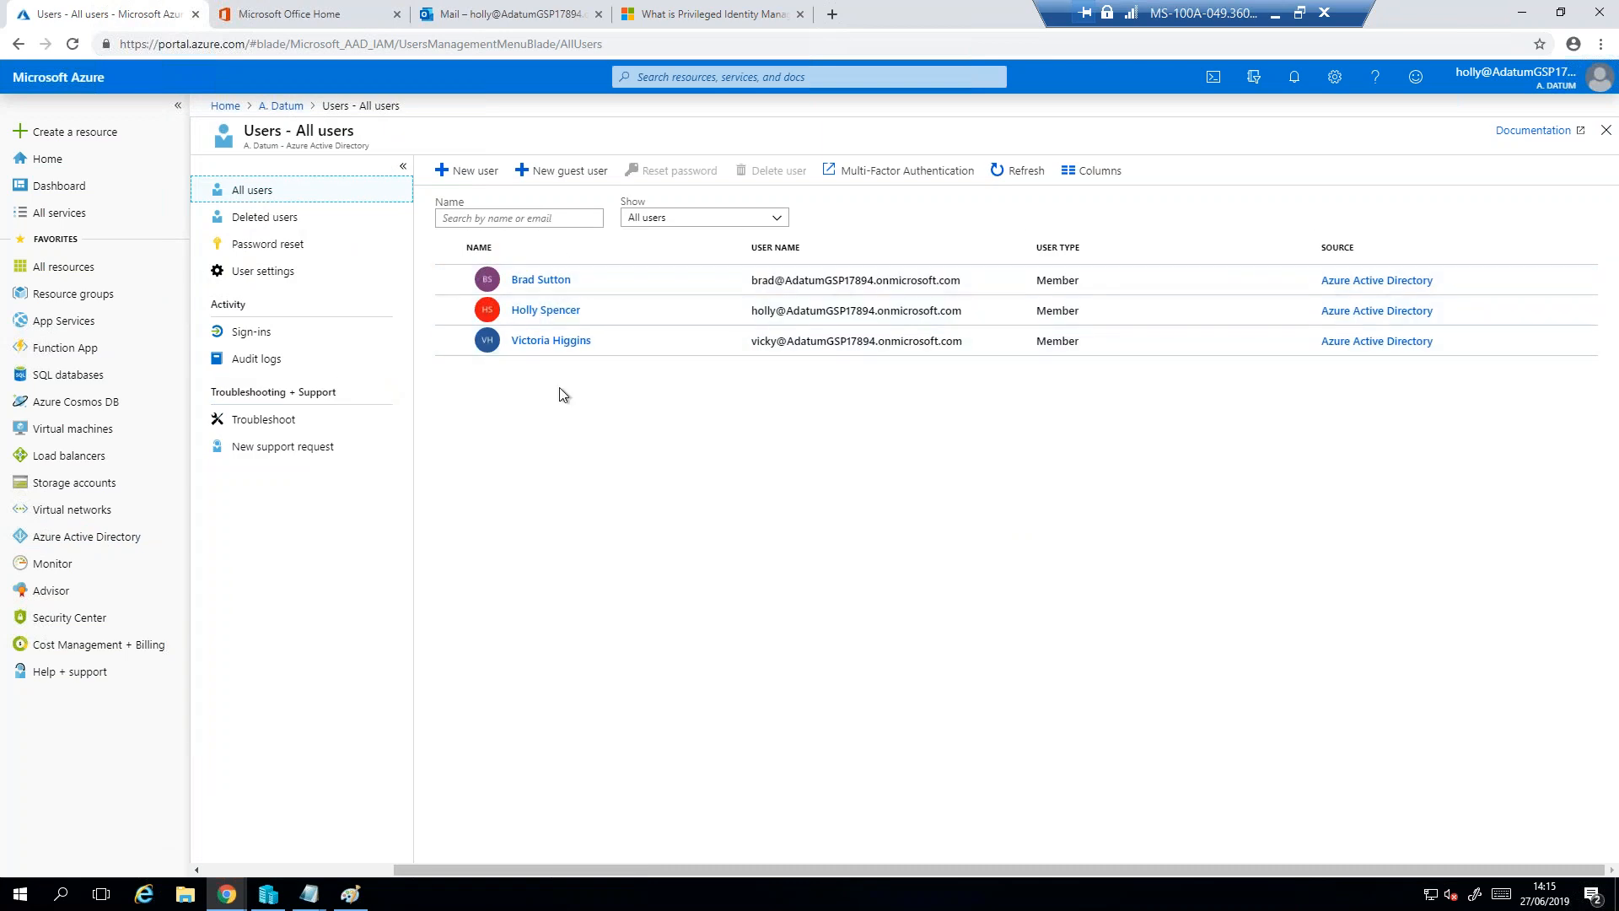
pyautogui.click(552, 312)
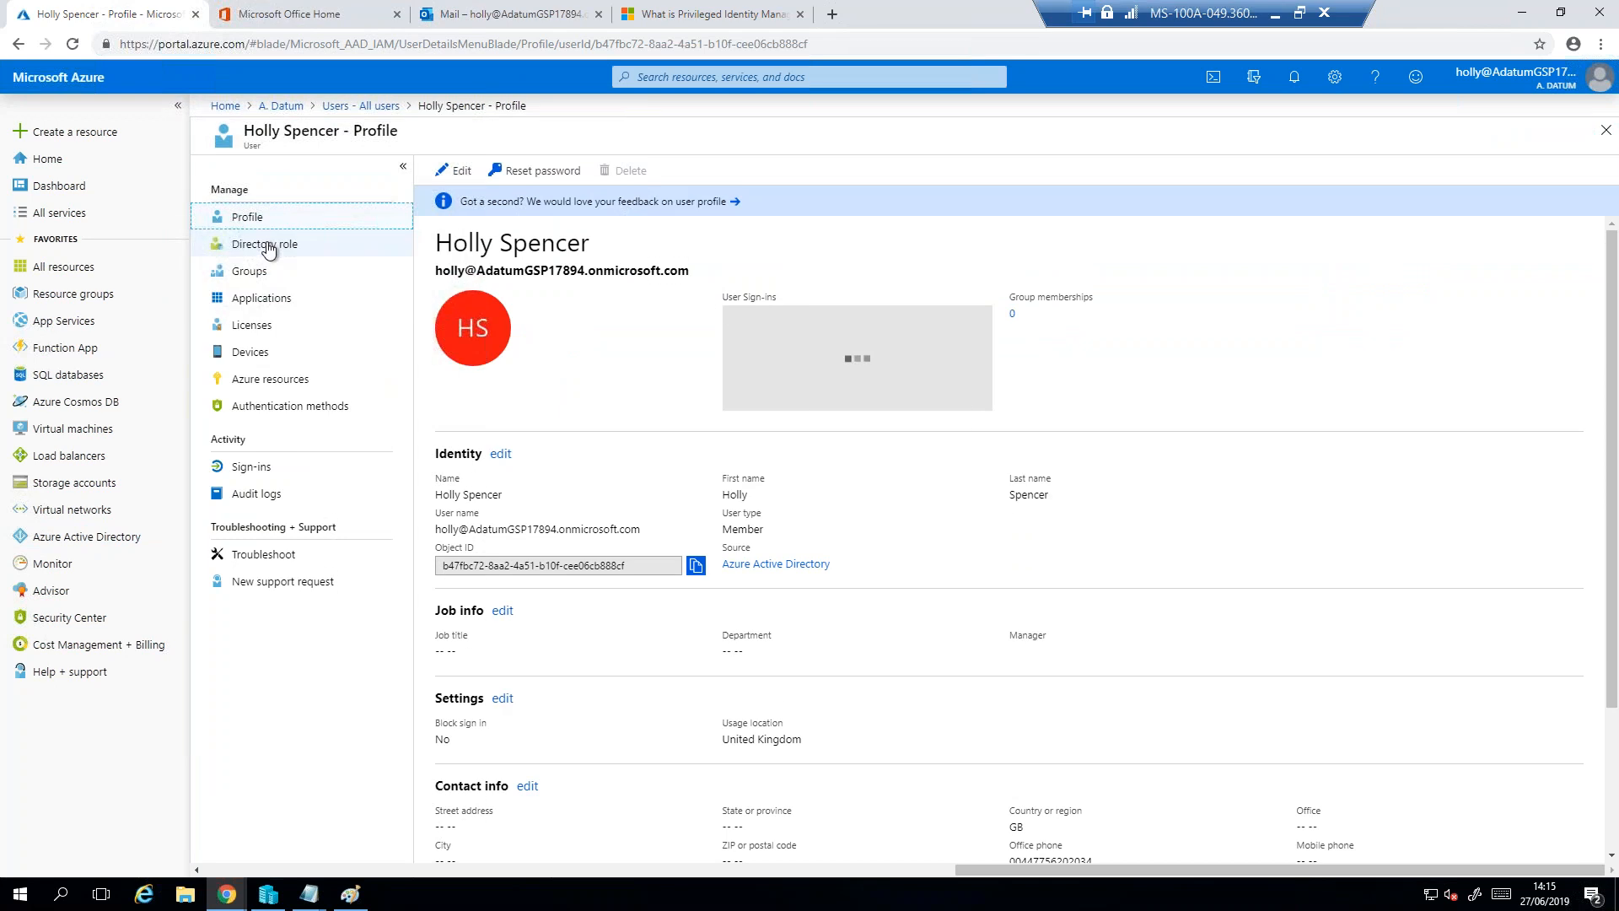
pyautogui.click(268, 249)
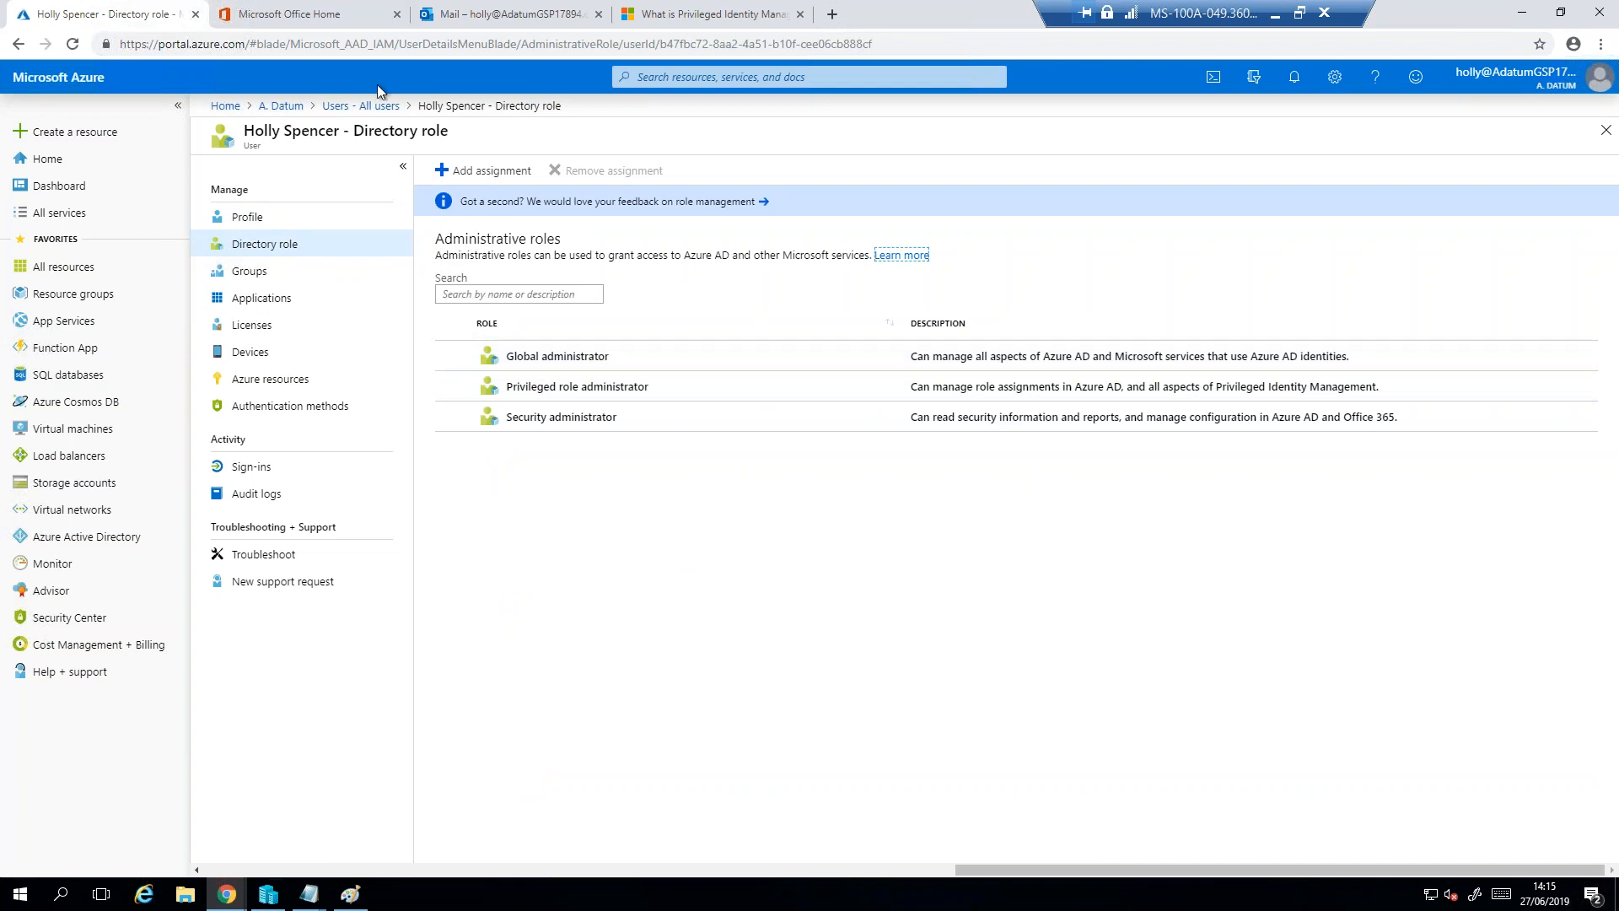
# - Check the assigned directory roles of the third listed user and of the first listed user
pyautogui.click(361, 108)
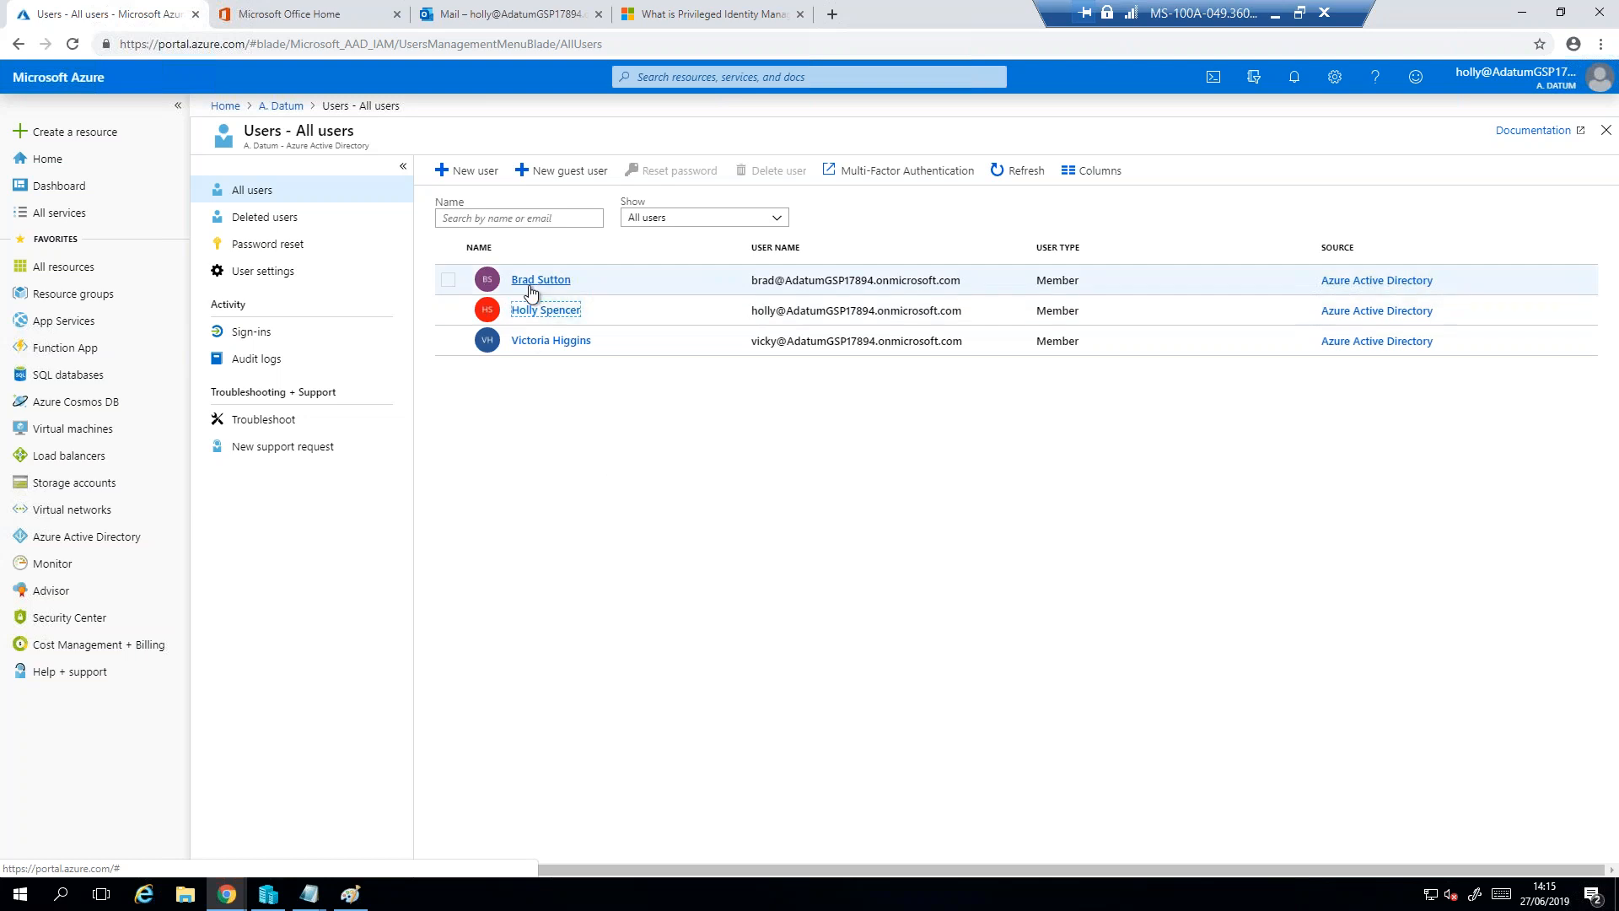
pyautogui.click(551, 340)
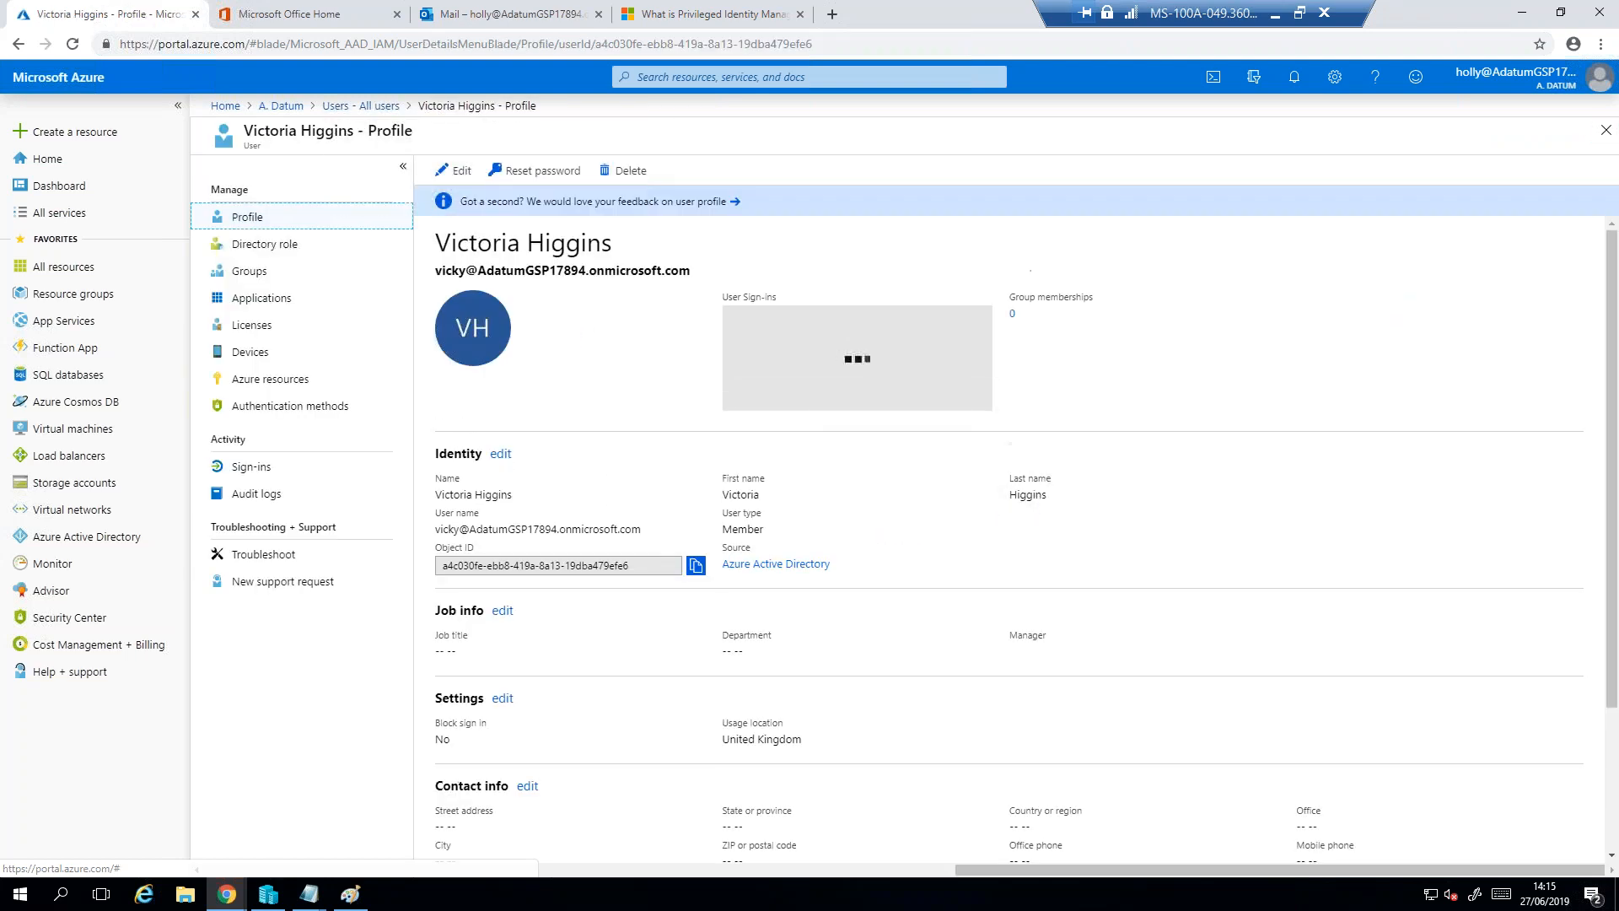
pyautogui.click(277, 244)
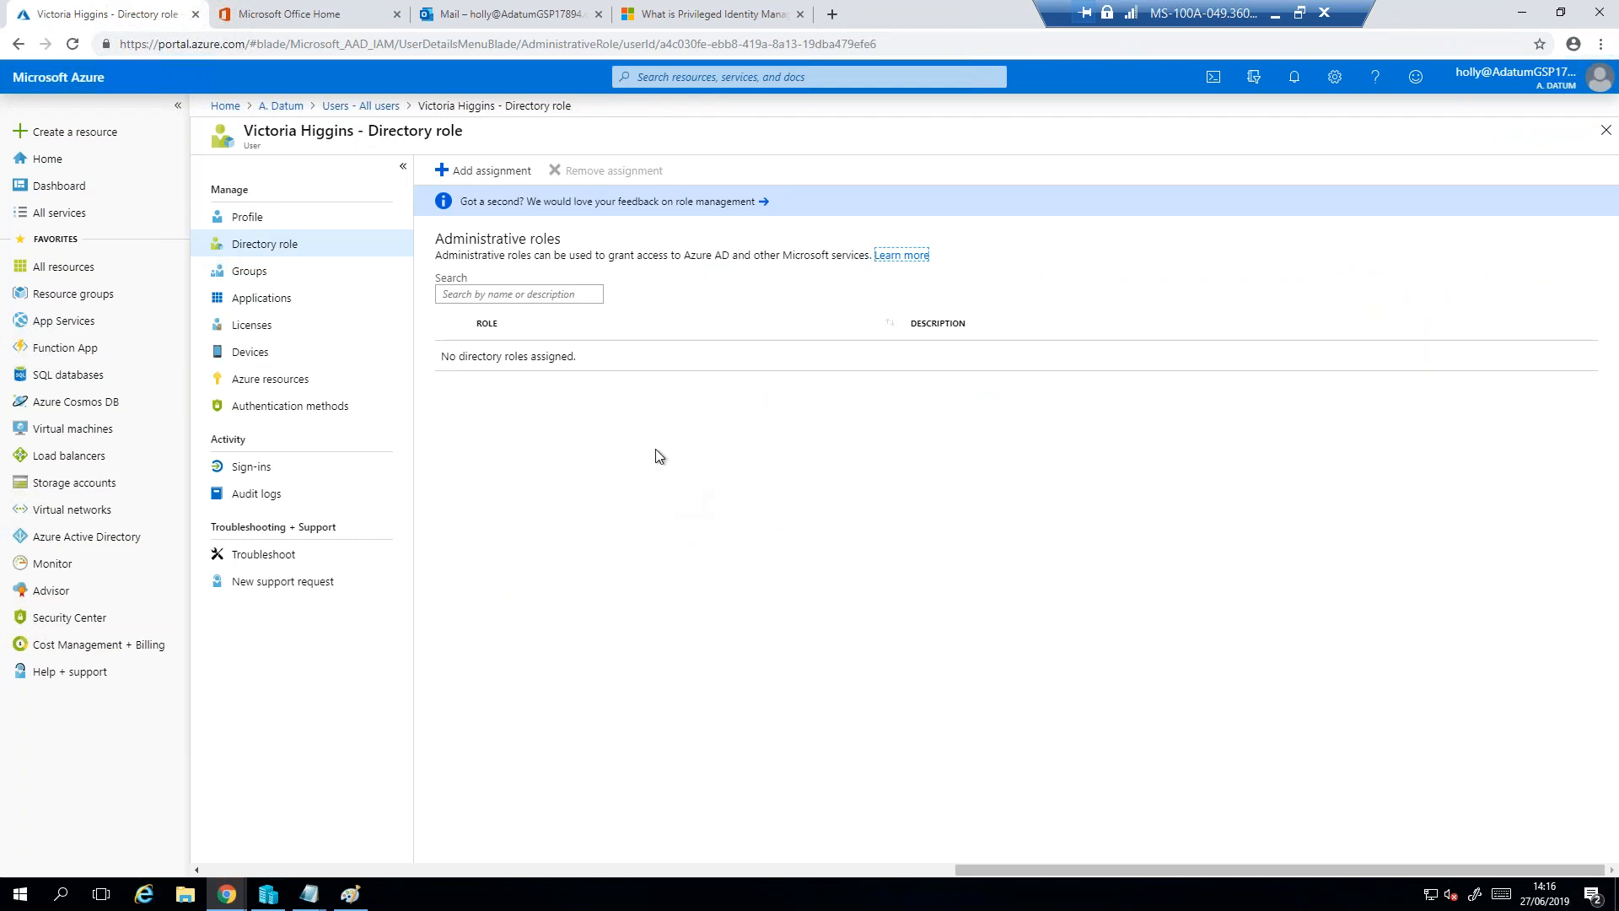
pyautogui.click(361, 106)
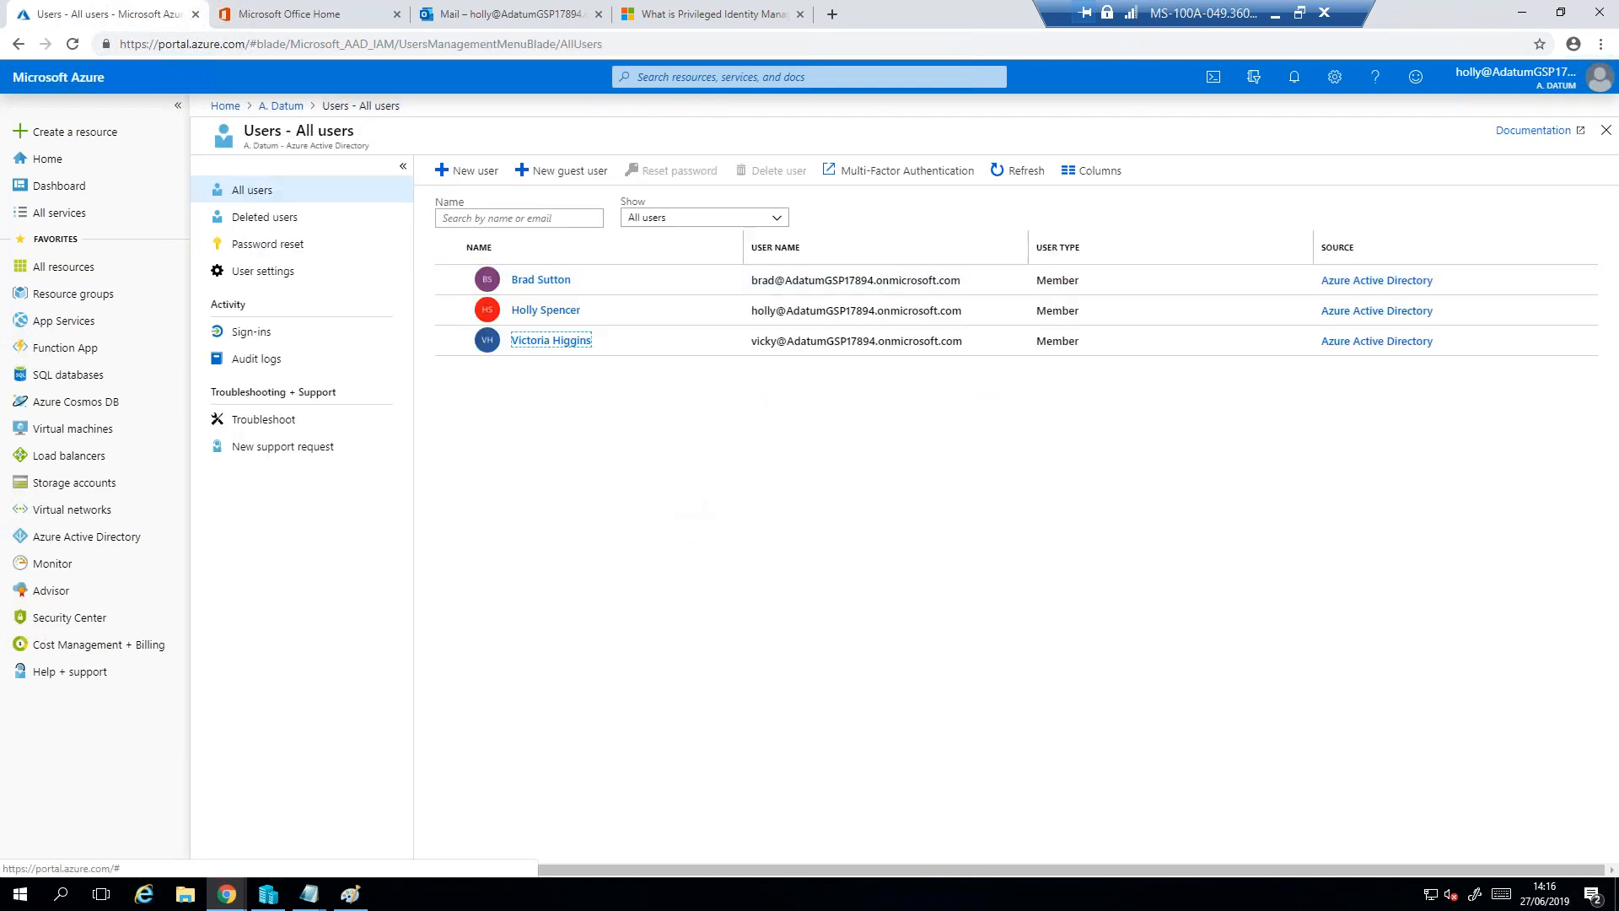
pyautogui.click(557, 279)
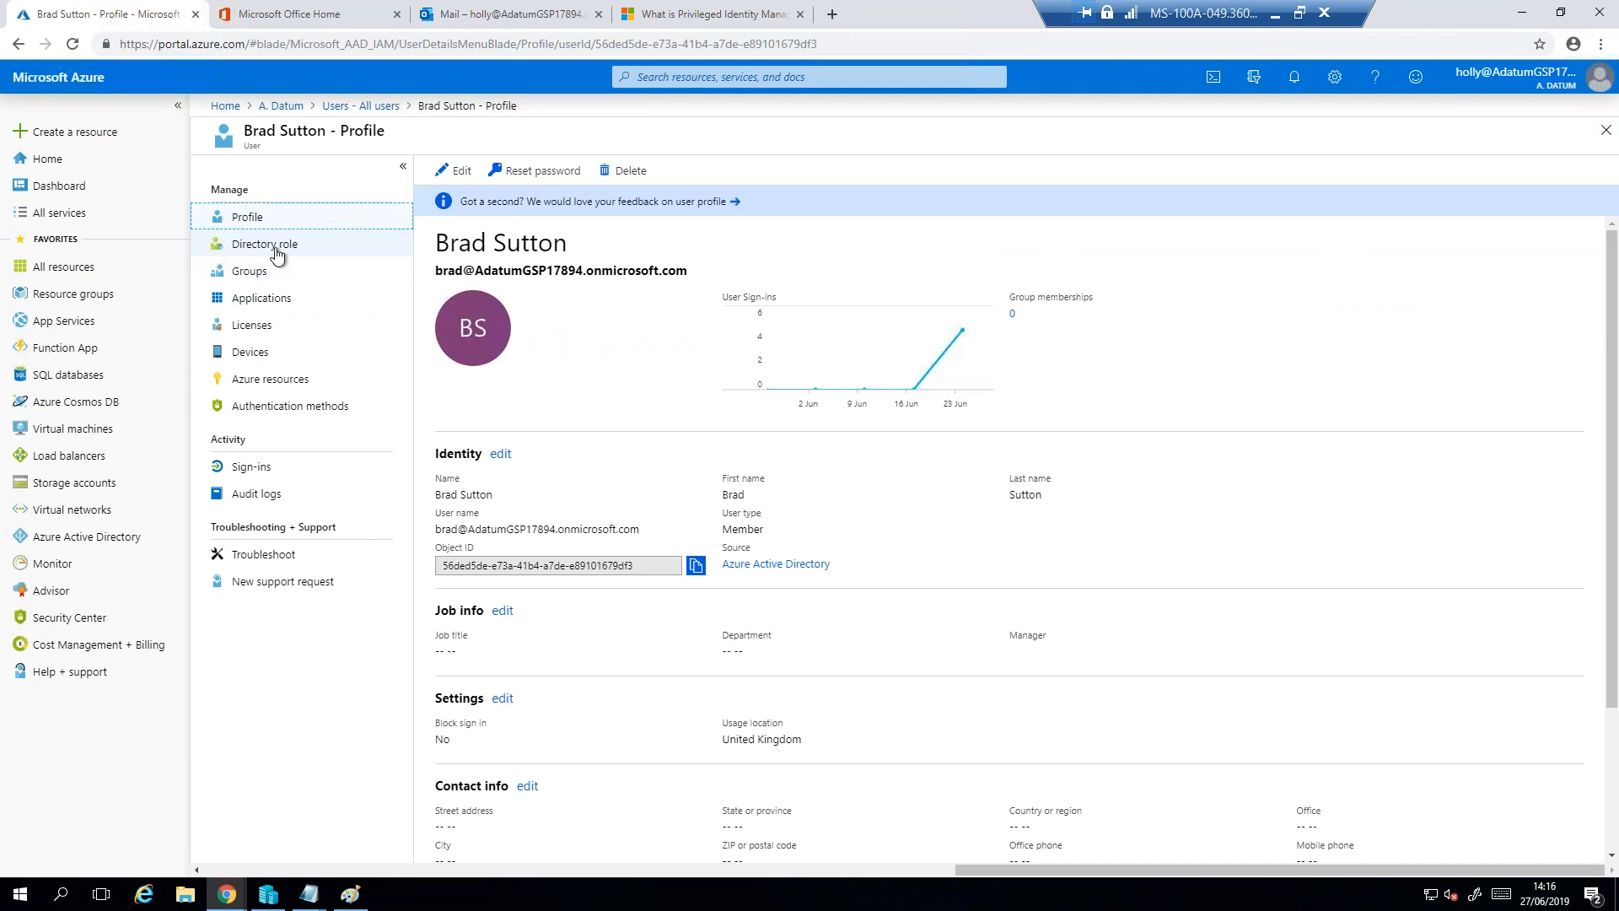
pyautogui.click(289, 248)
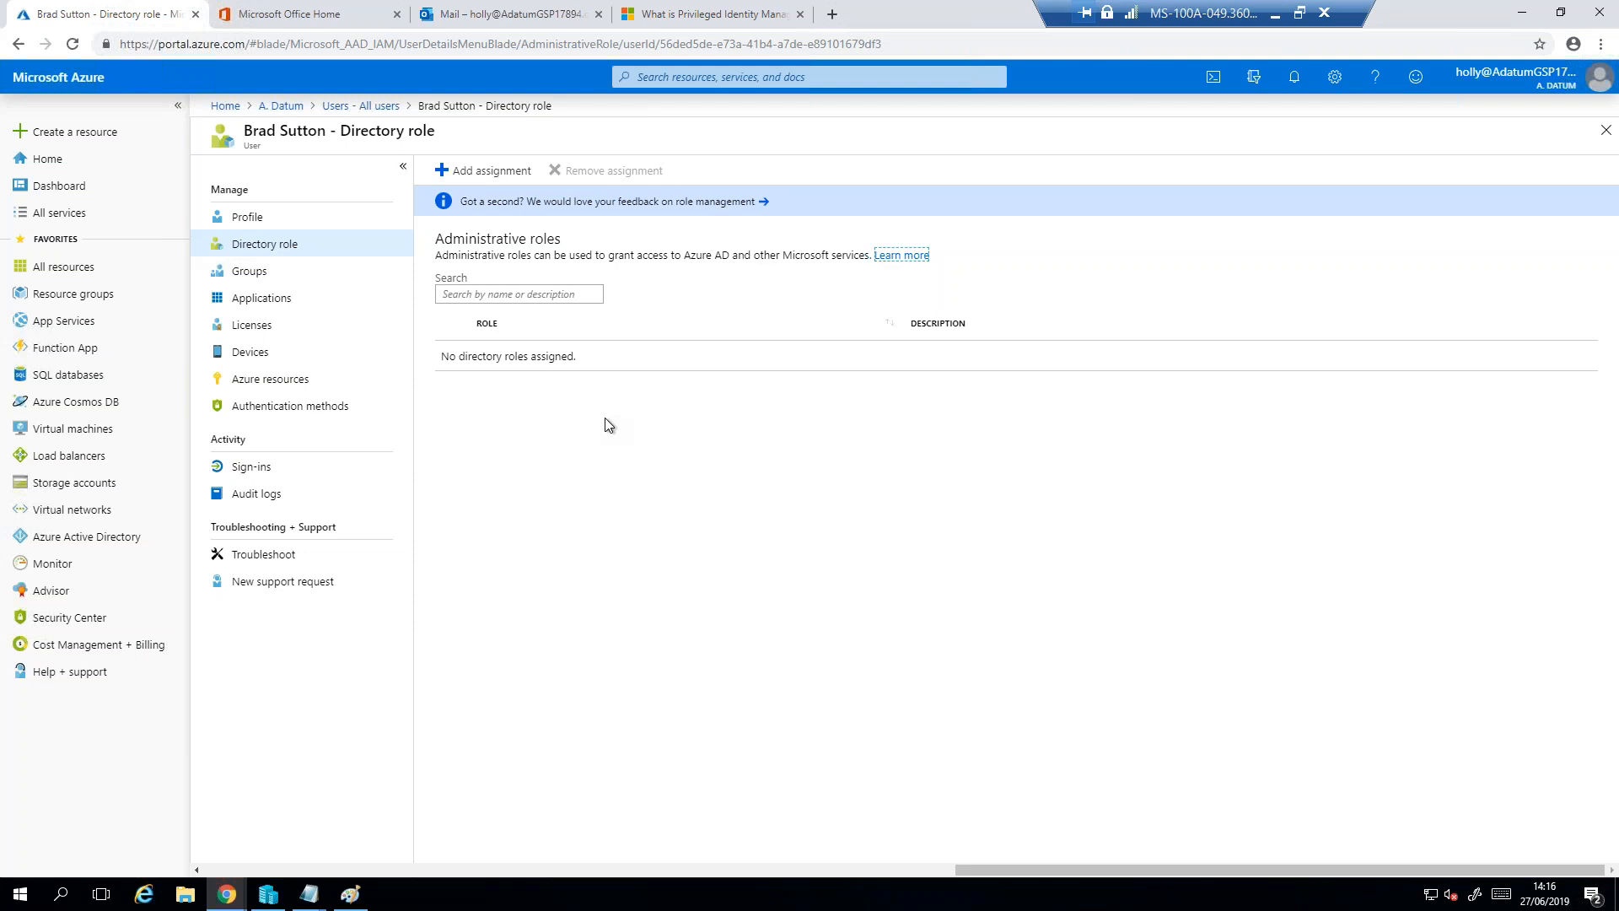
# - Look over the A. Datum directory overview and return to the Azure portal home page
pyautogui.click(281, 106)
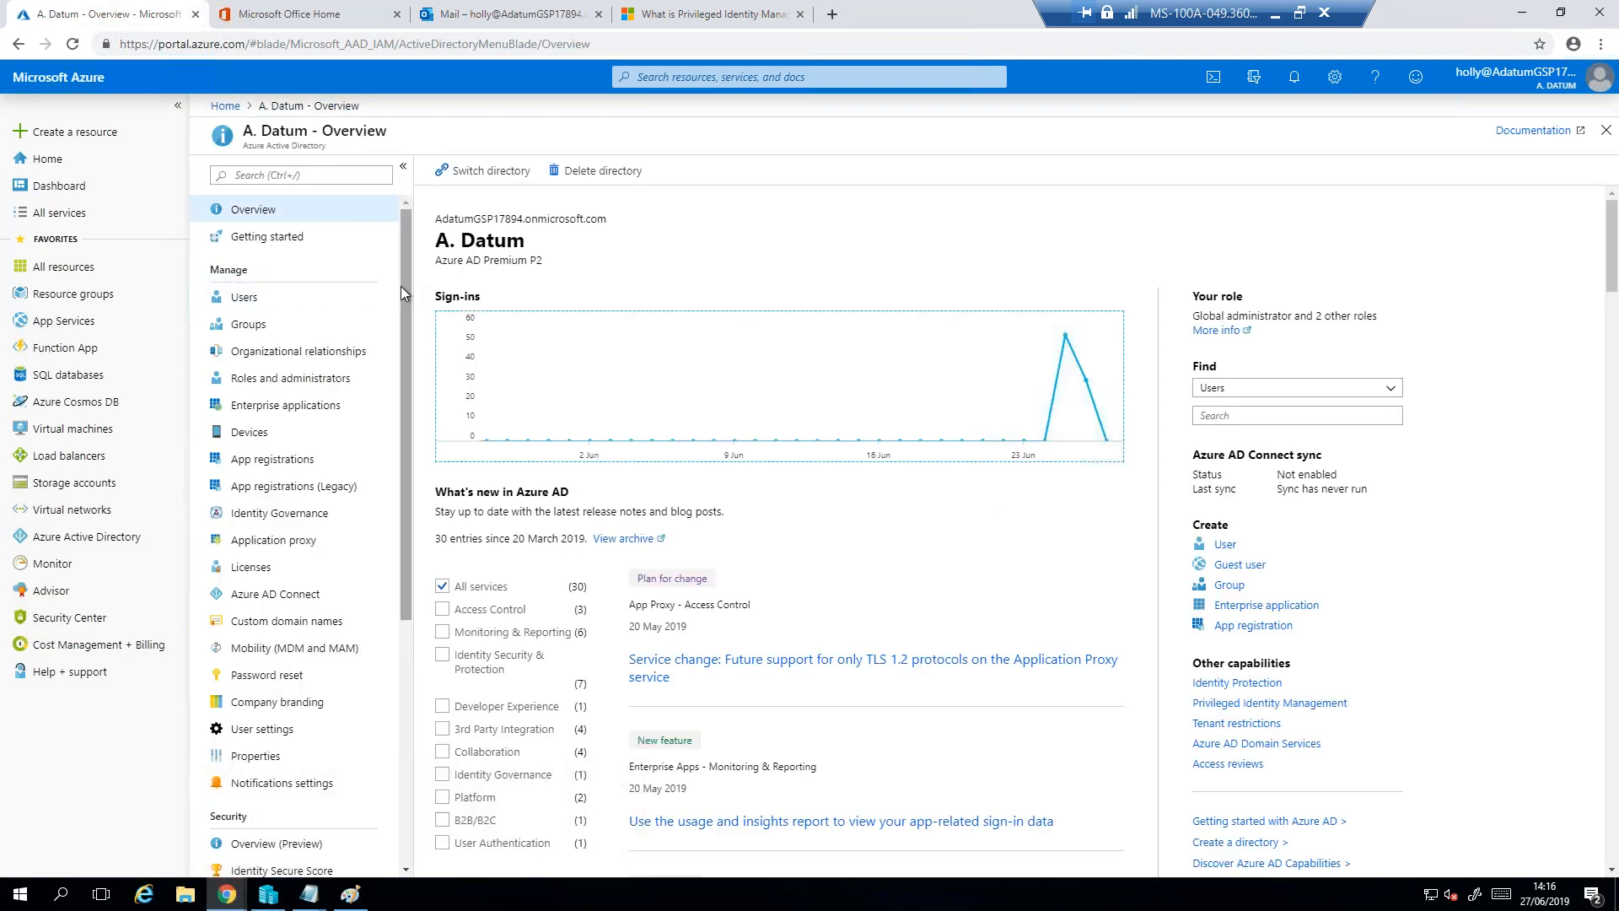
pyautogui.moveTo(405, 286); pyautogui.dragTo(402, 181)
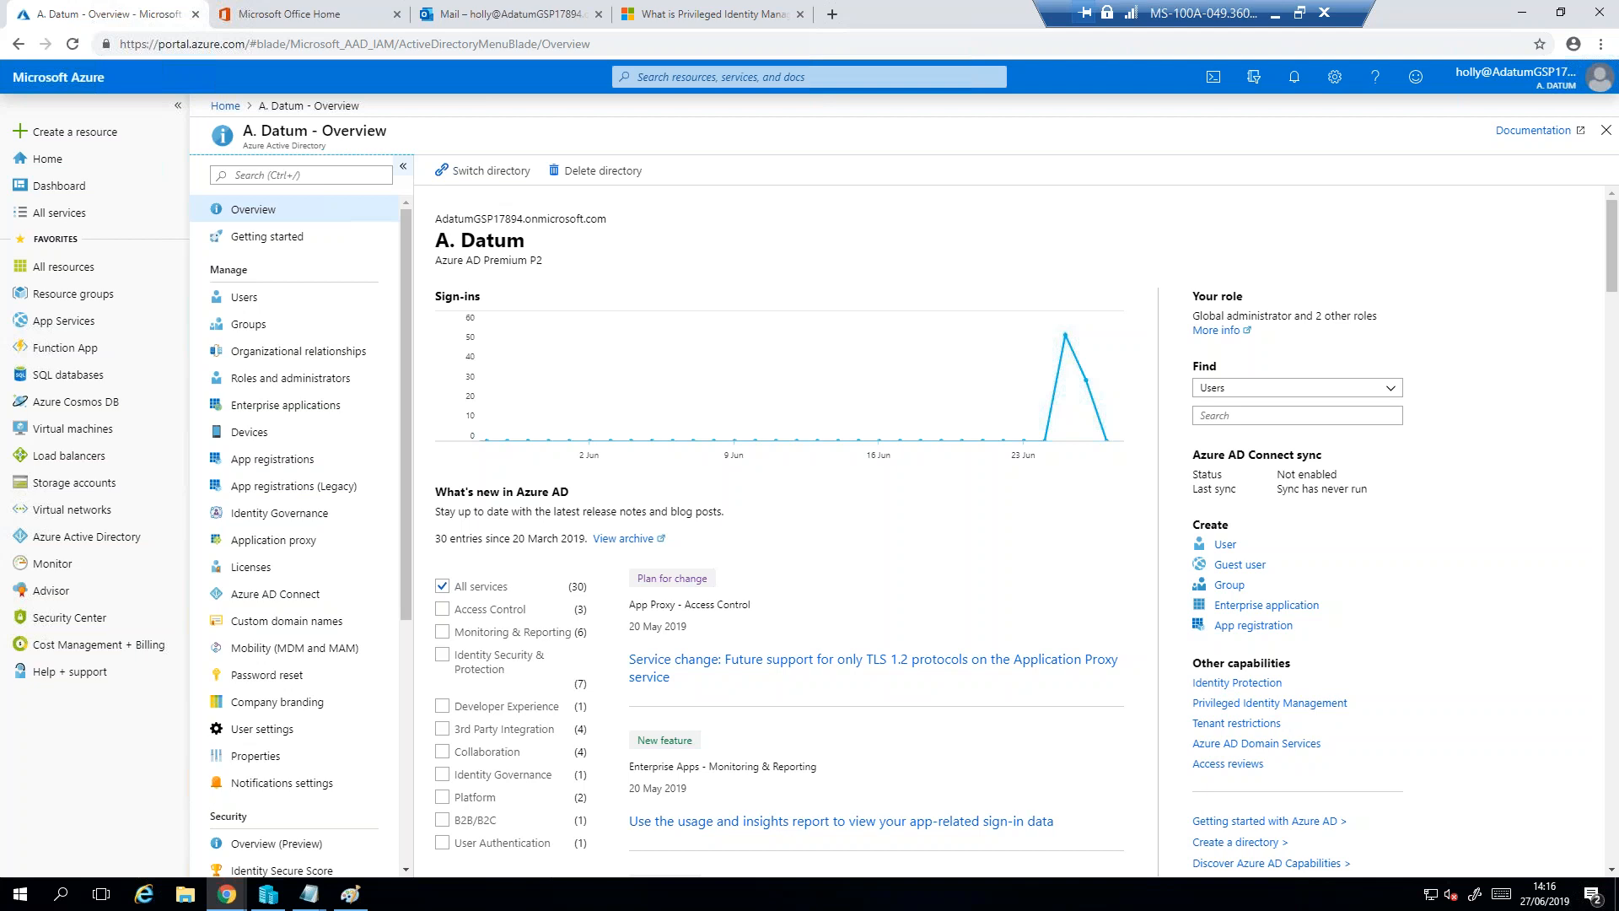
pyautogui.click(225, 105)
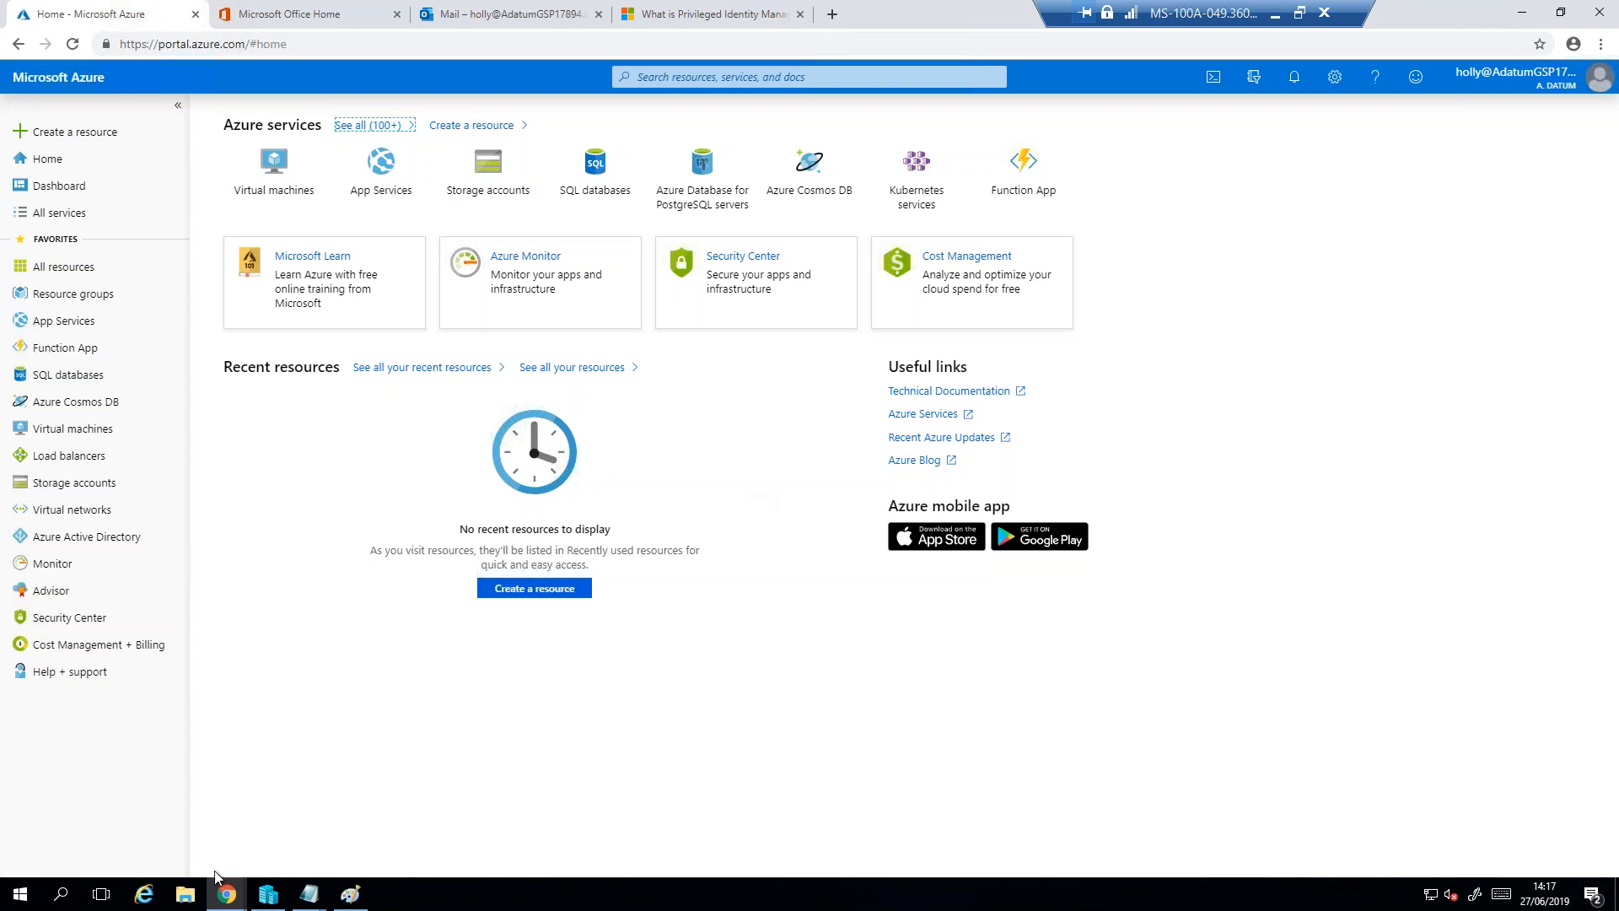
# - Switch to the incognito Chrome window signed in as the other user and go to the Azure portal home page
pyautogui.moveTo(226, 901)
pyautogui.click(315, 853)
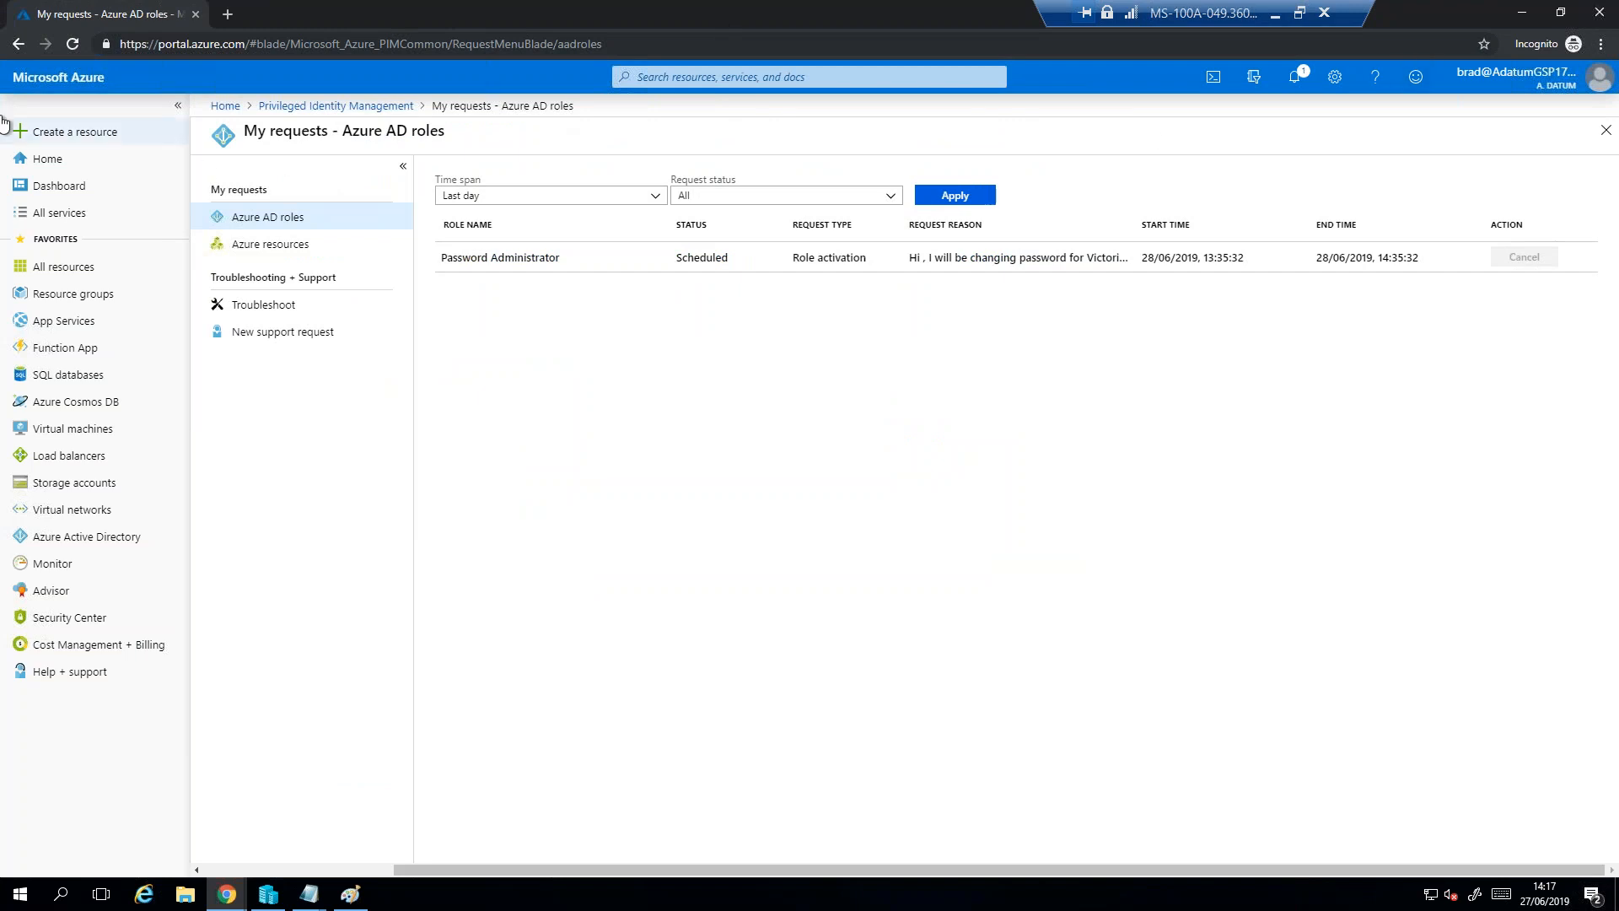
pyautogui.click(51, 78)
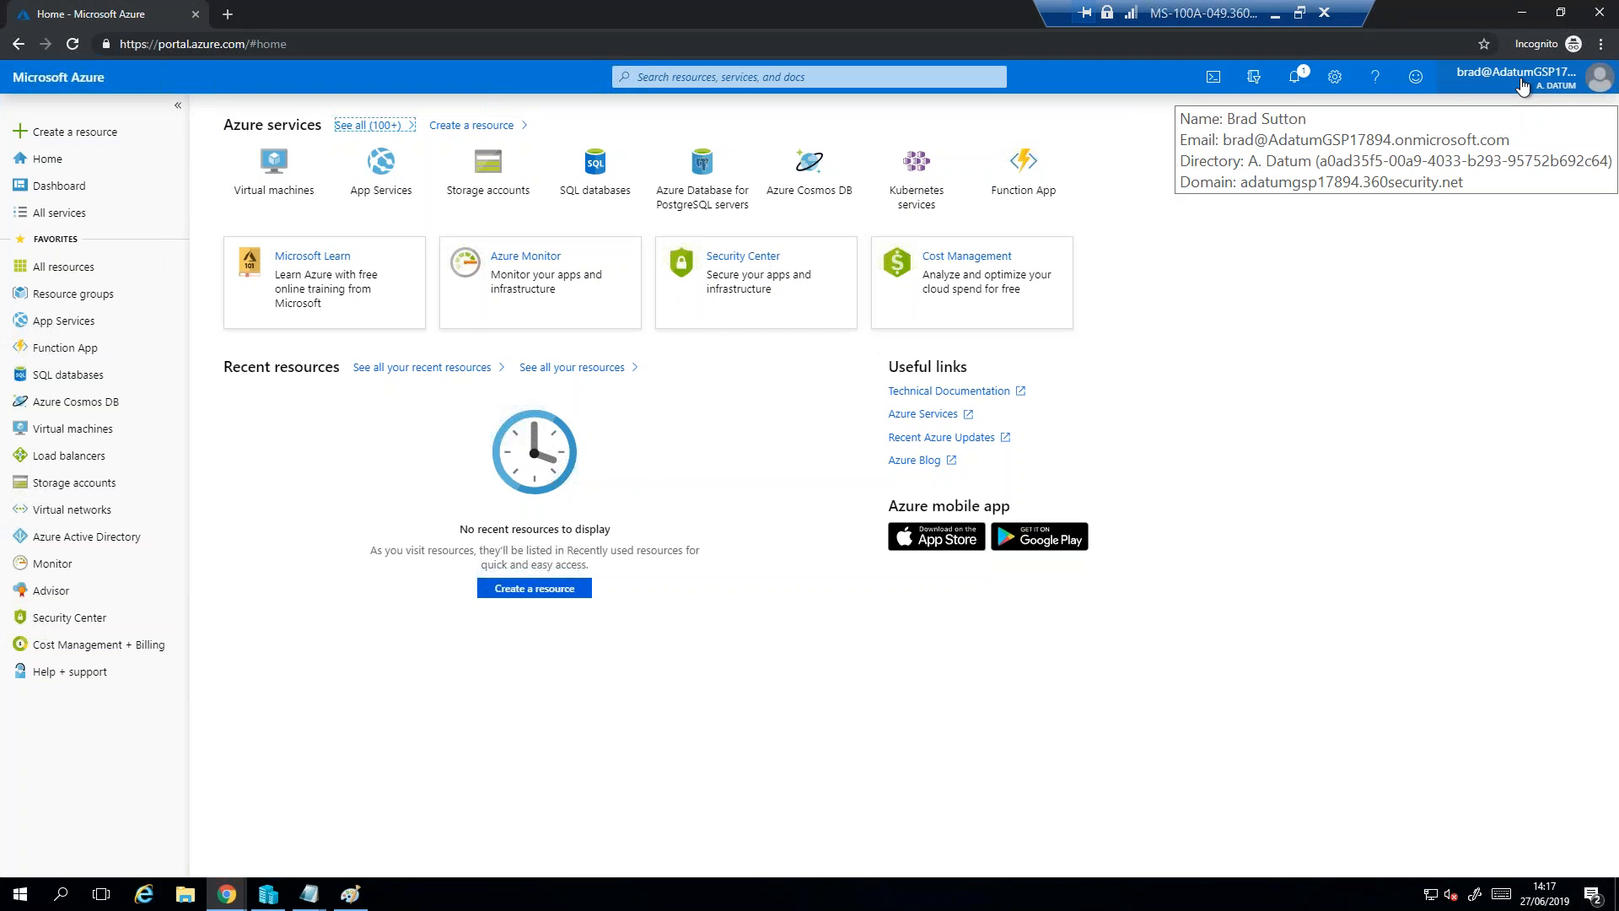
# - Search the portal for "azure pri" and open Azure AD Privileged Identity Management
pyautogui.click(878, 77)
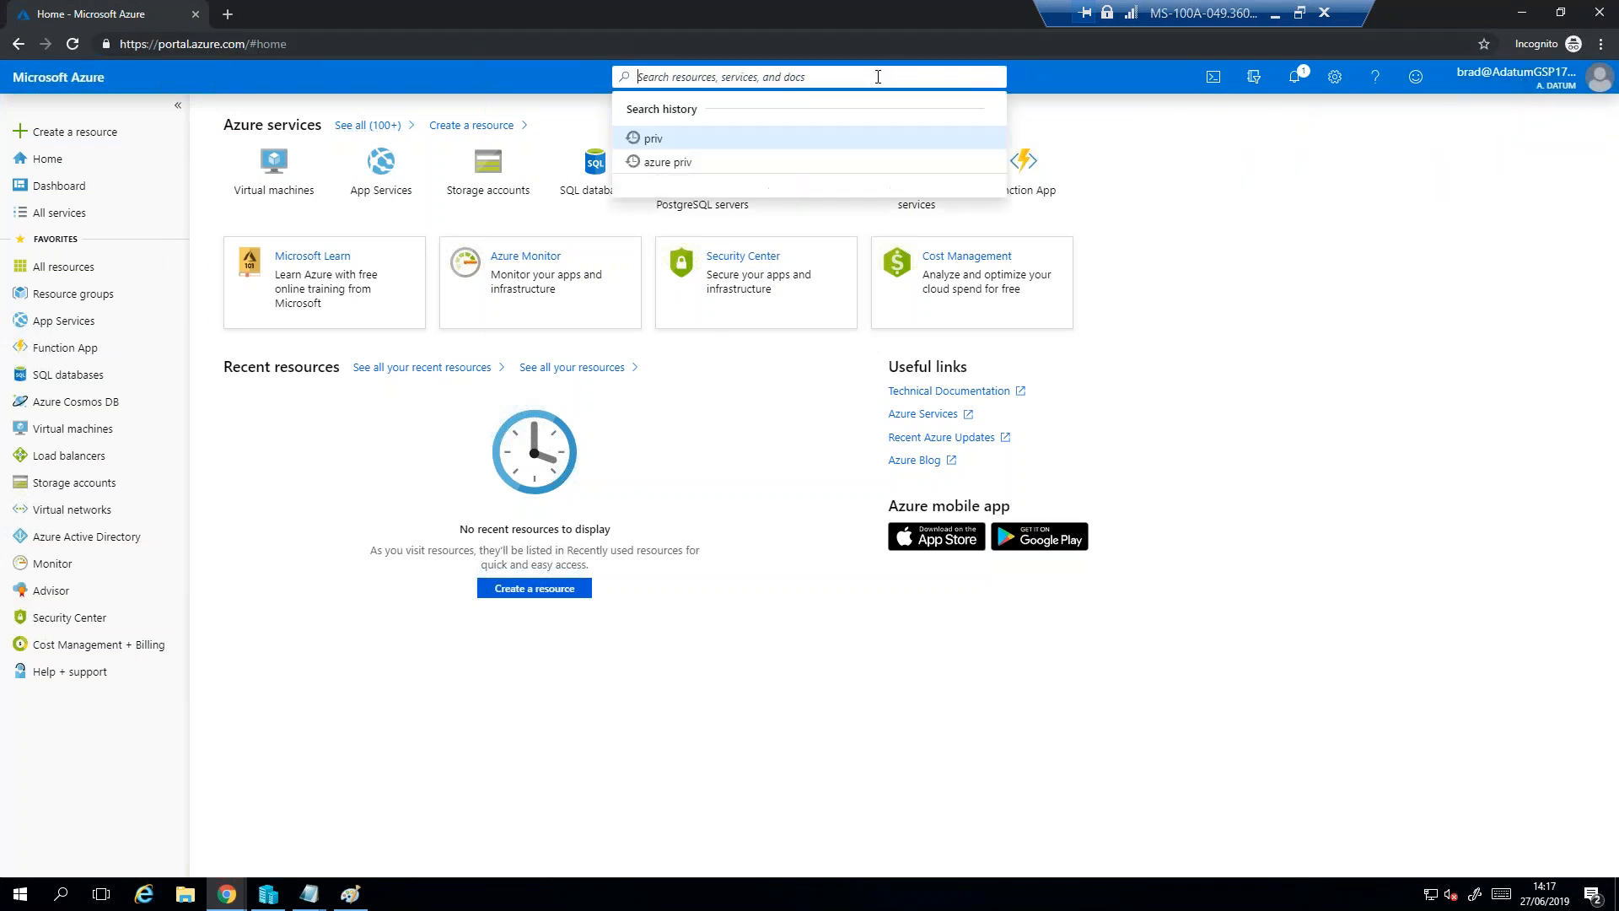
pyautogui.write('azure or')
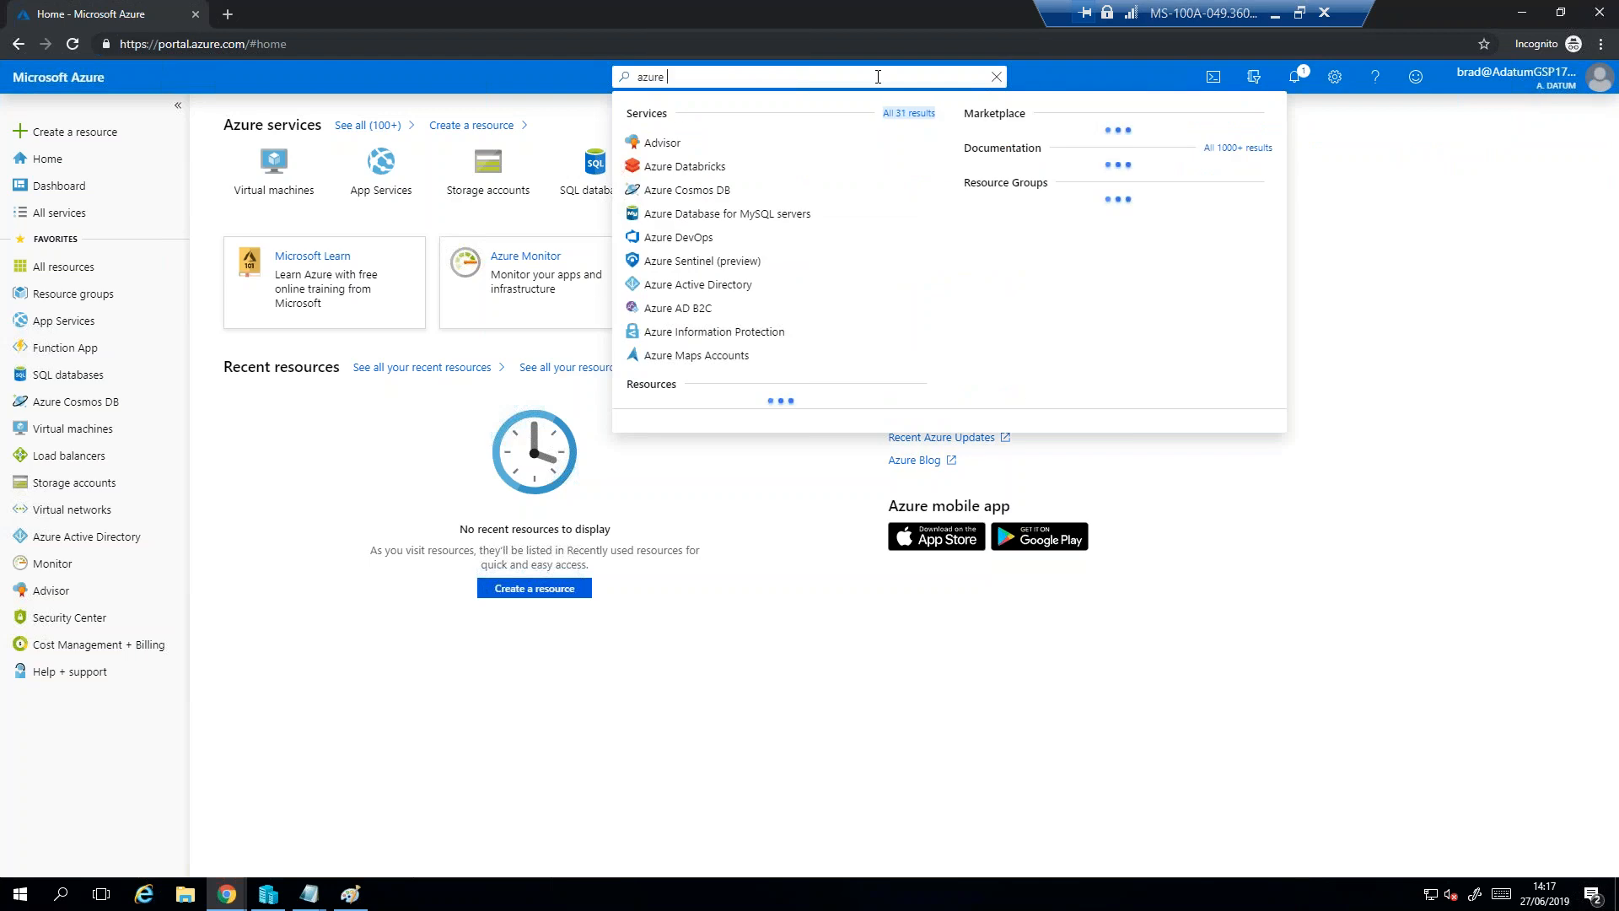
pyautogui.press('BackSpace')
pyautogui.write('pri')
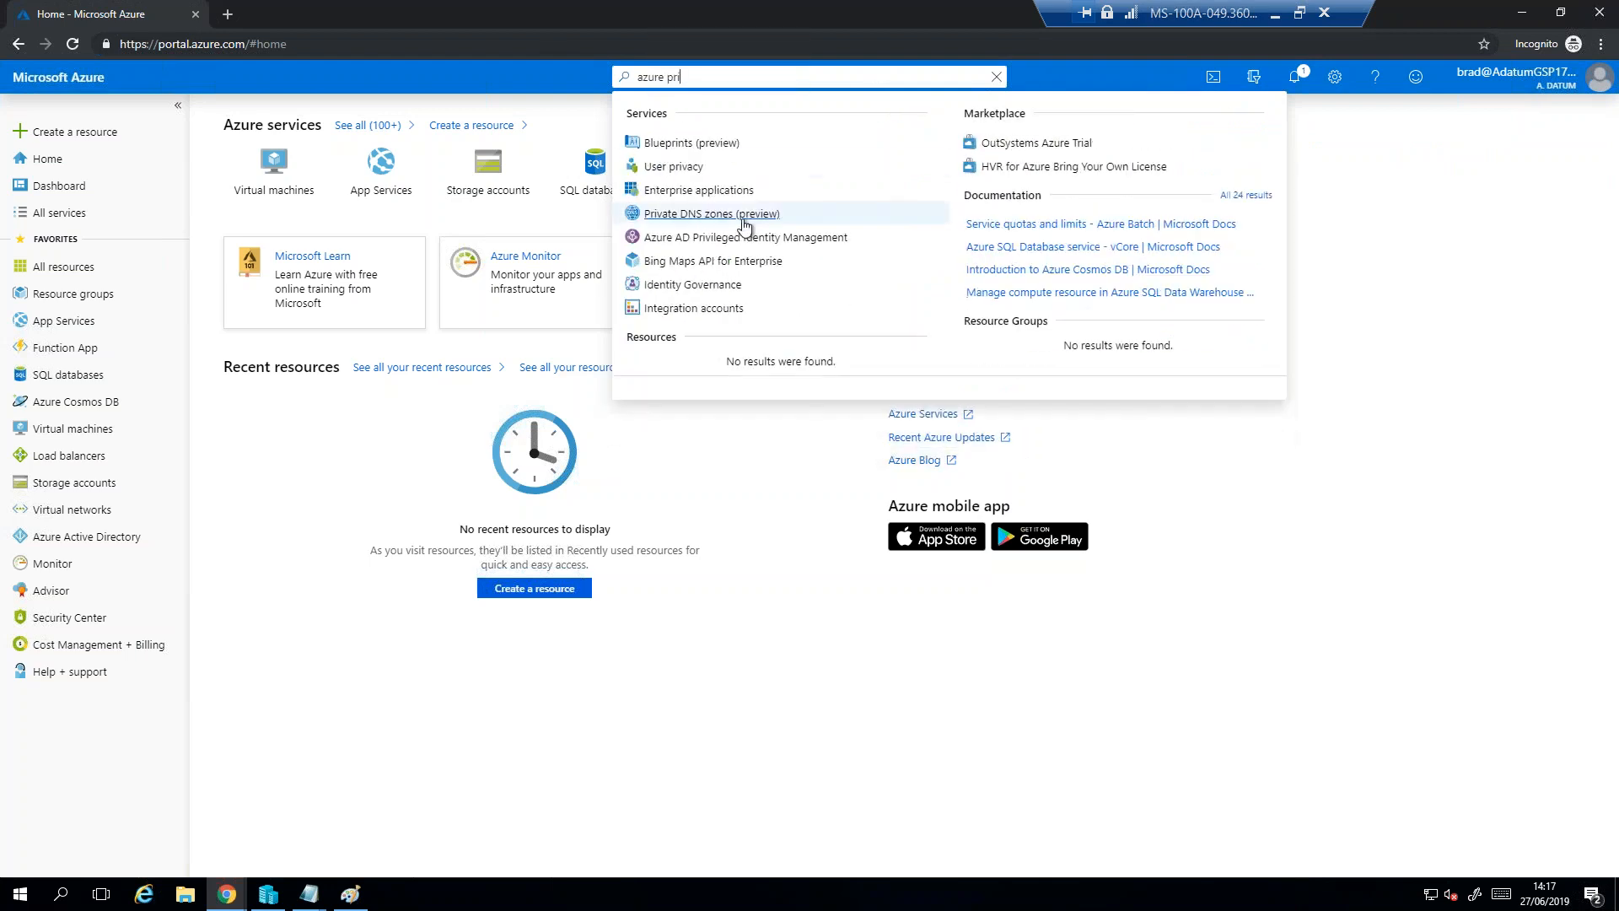
pyautogui.click(742, 237)
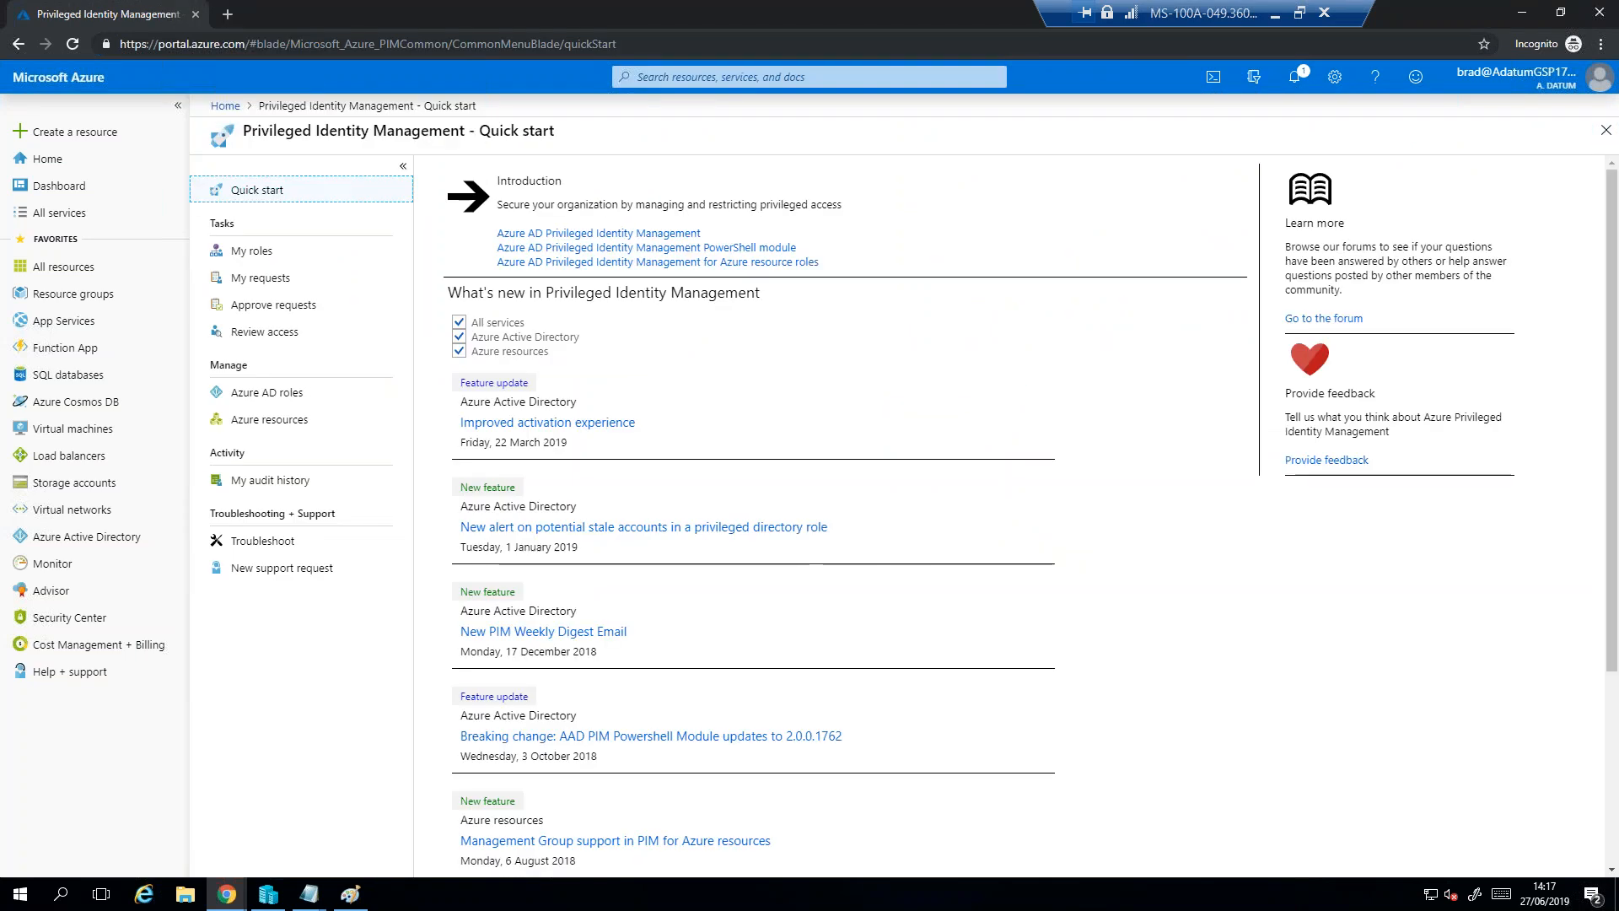
# - Show the user's own eligible Azure AD roles and open the activation form for the Password Administrator role
pyautogui.click(254, 252)
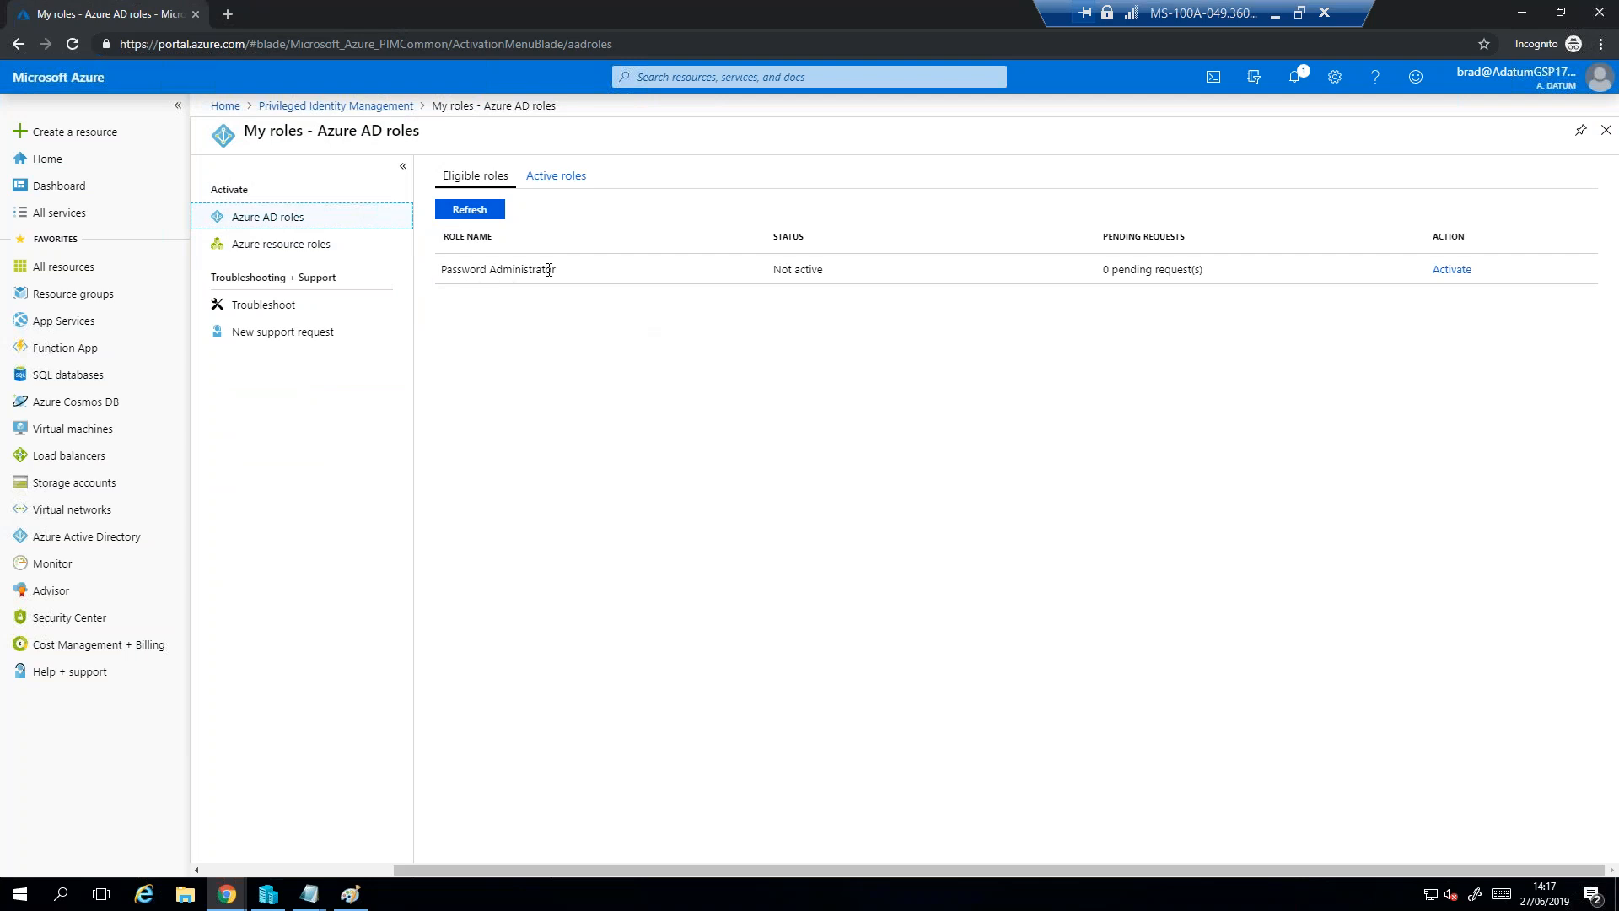
pyautogui.moveTo(560, 271); pyautogui.dragTo(452, 270)
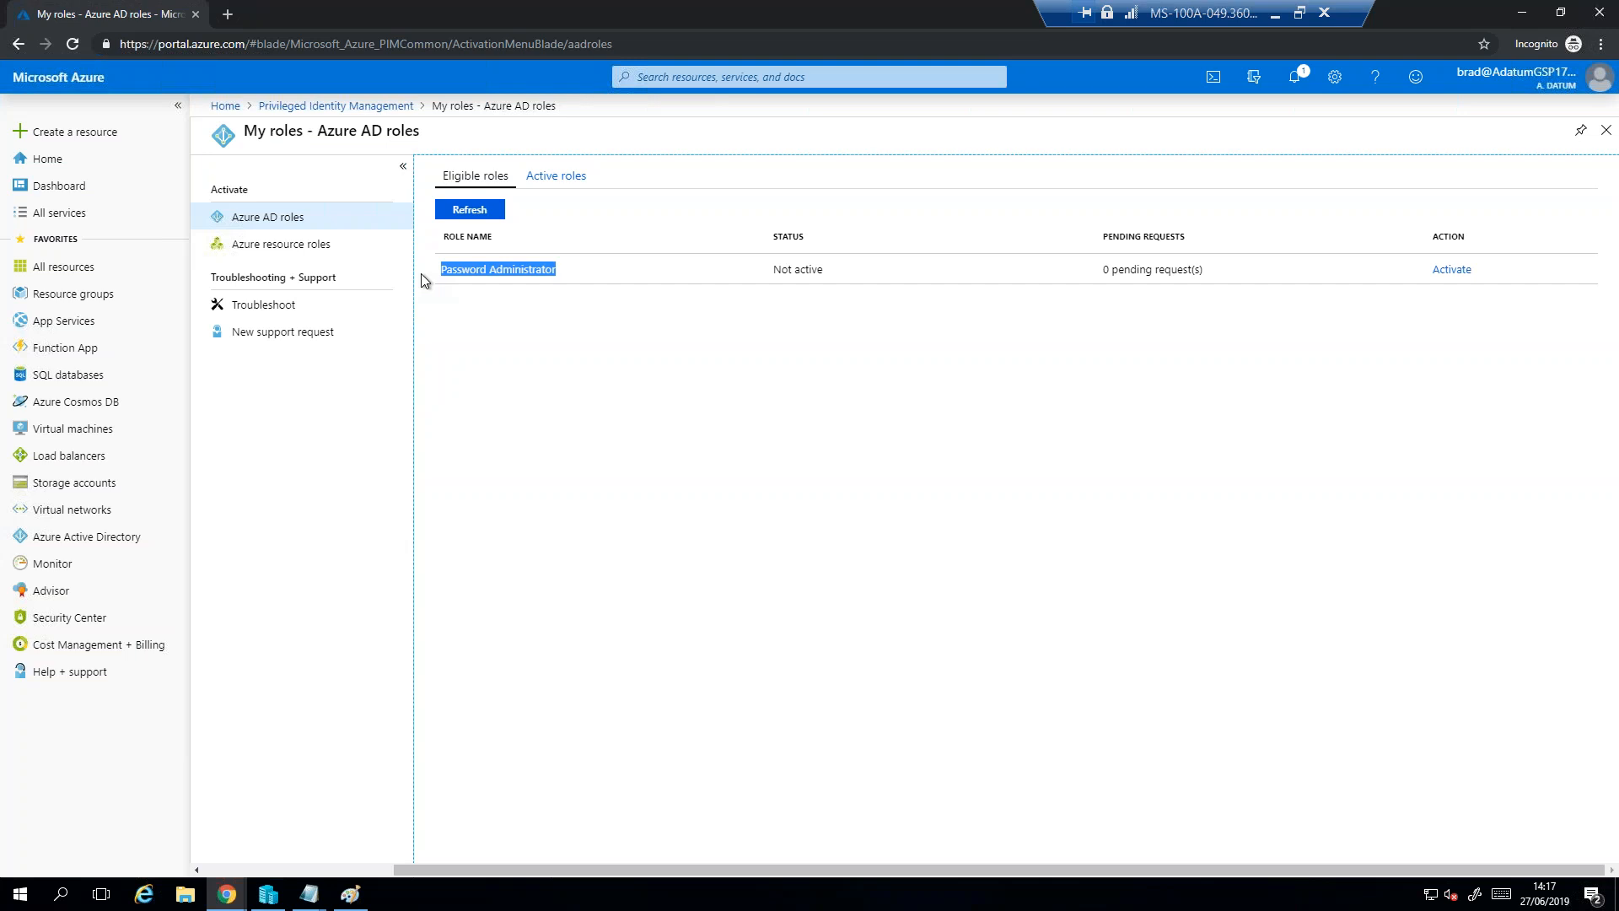
pyautogui.click(691, 394)
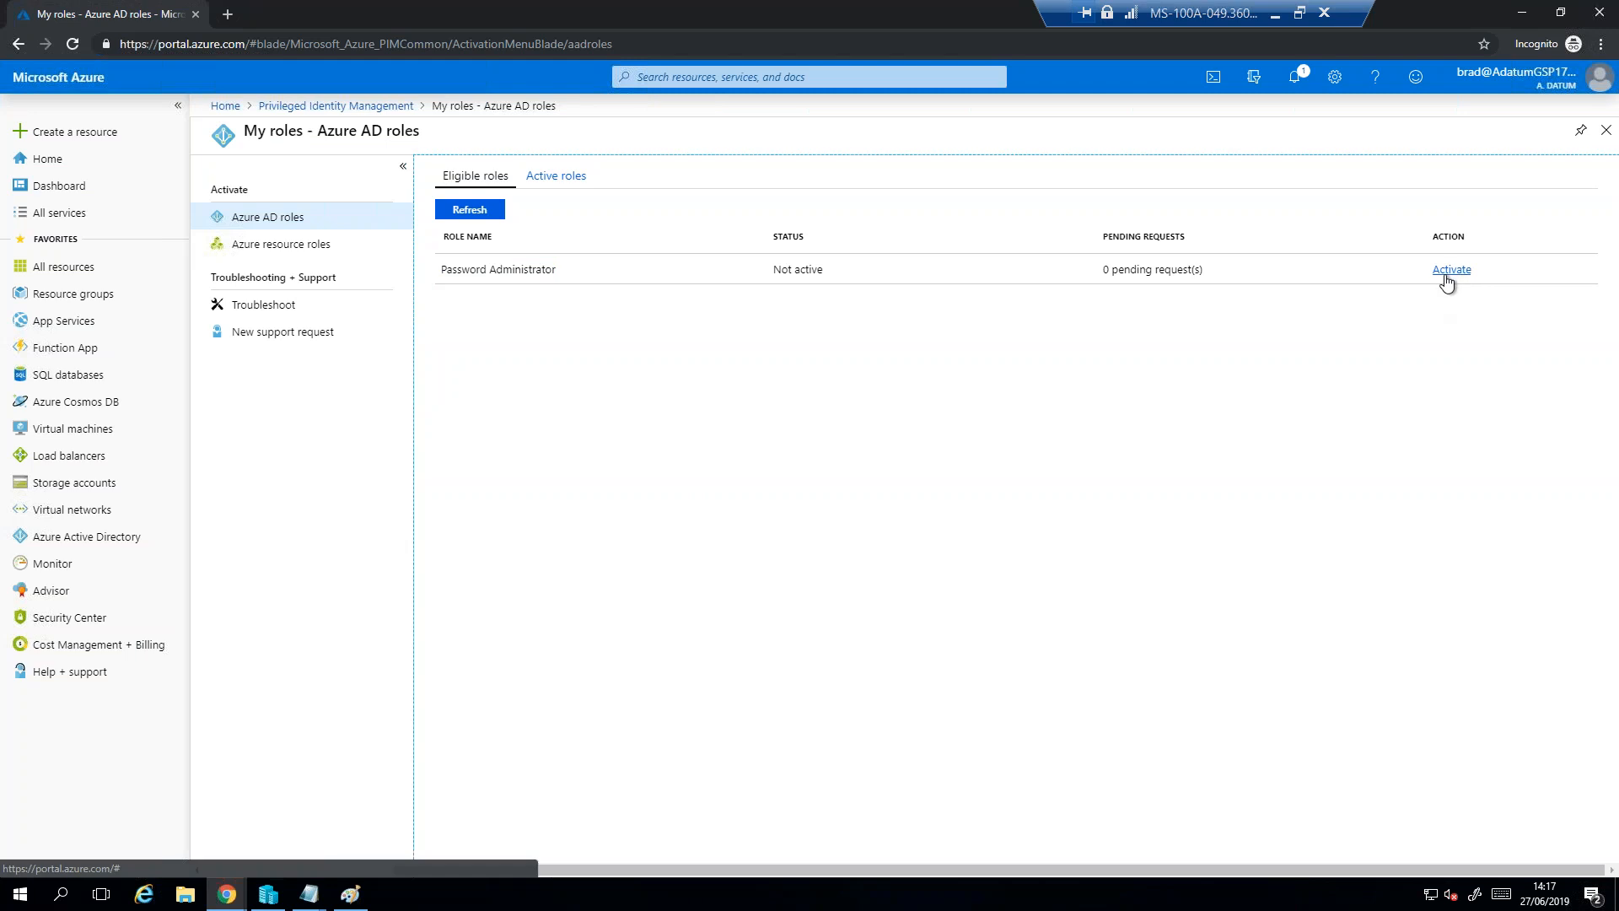
pyautogui.click(1450, 269)
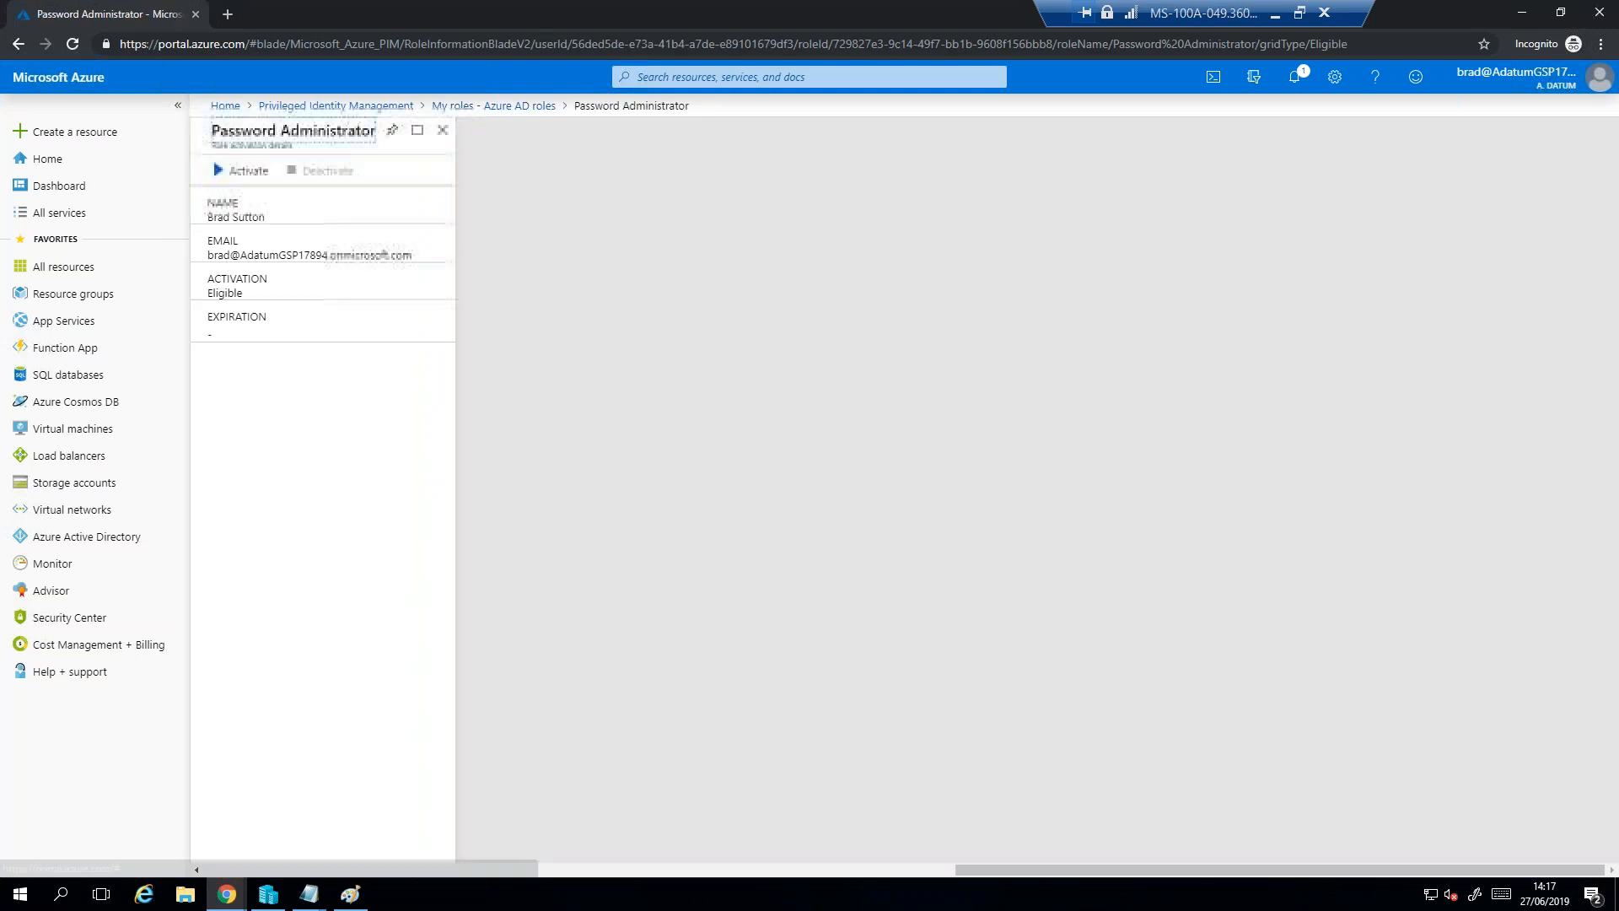
pyautogui.click(229, 170)
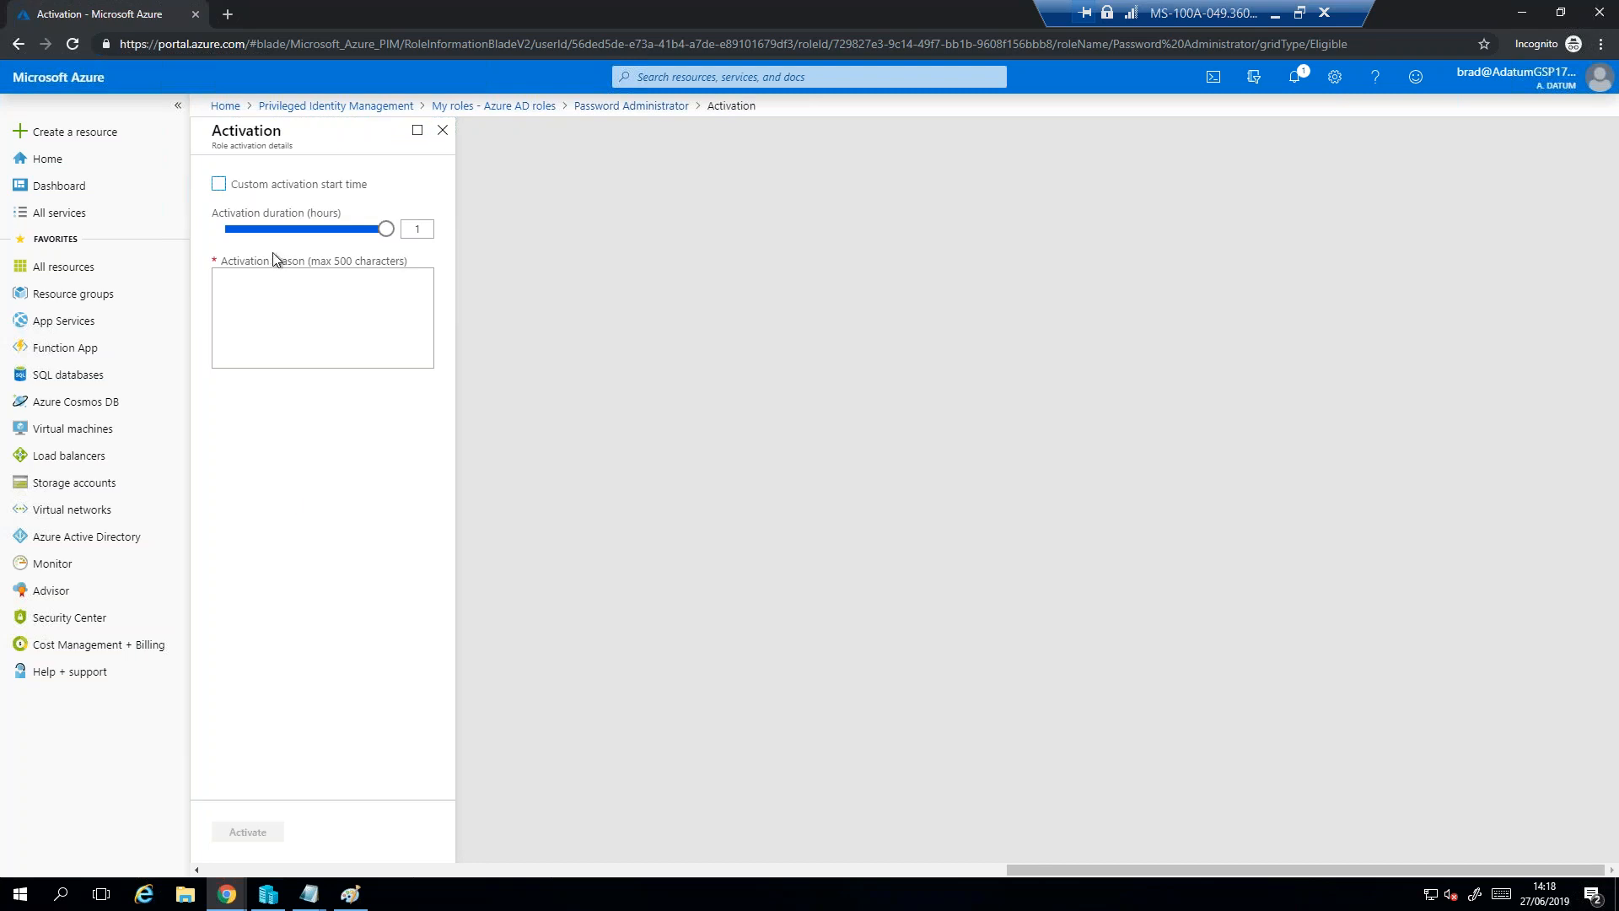
pyautogui.doubleClick(411, 229)
pyautogui.moveTo(388, 228)
# - Enable a custom activation start time and set its date to 2019-06-28
pyautogui.click(220, 187)
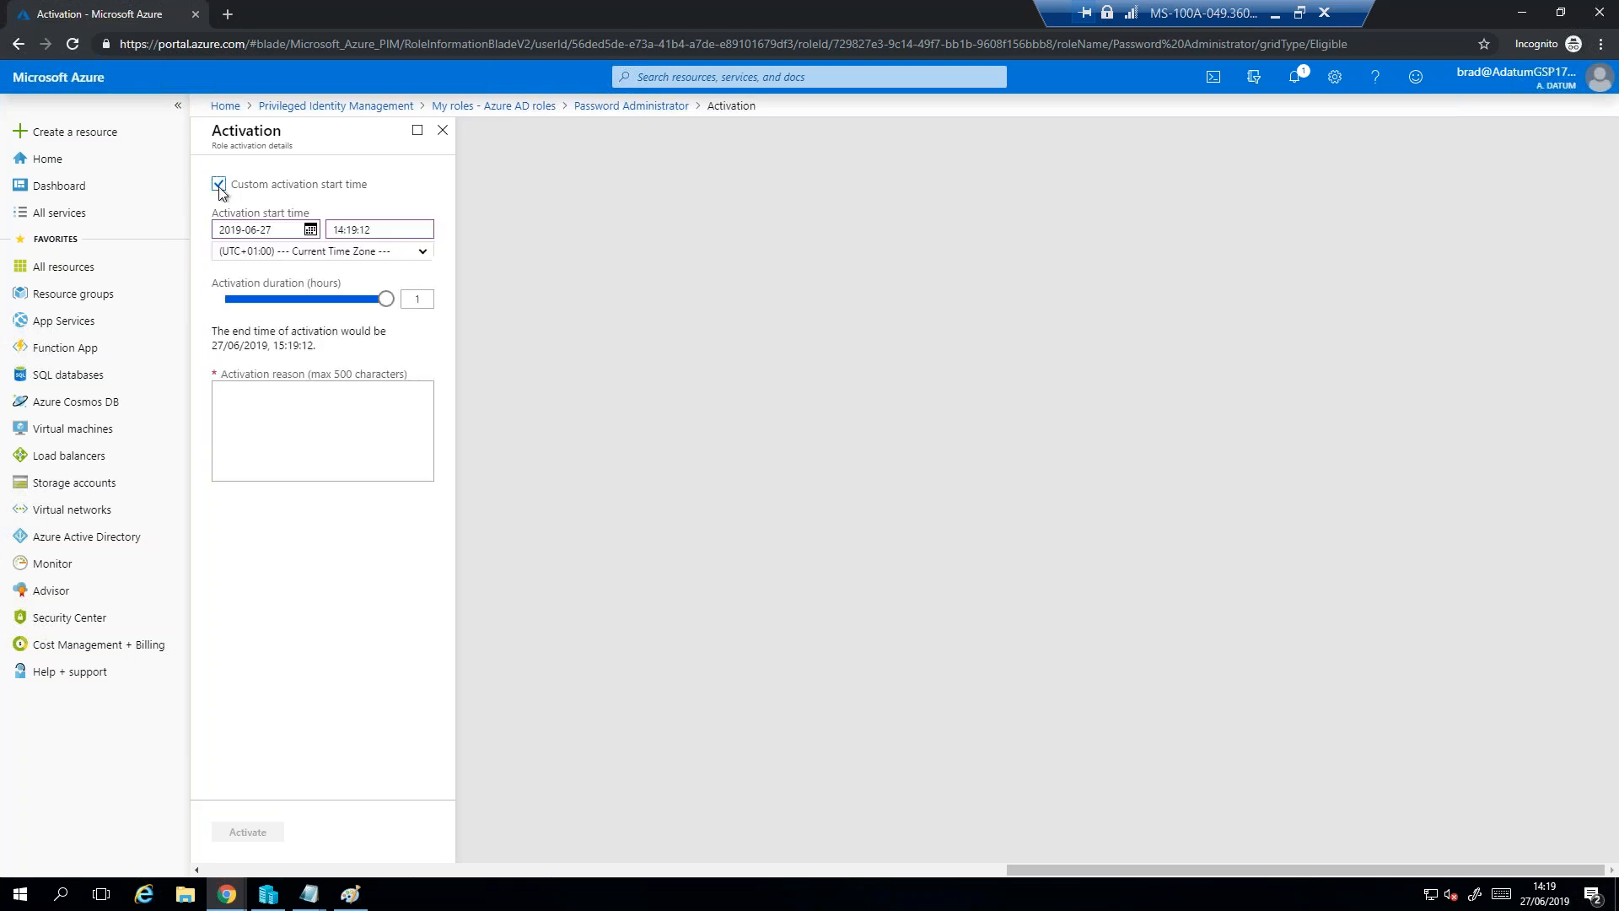
pyautogui.click(310, 231)
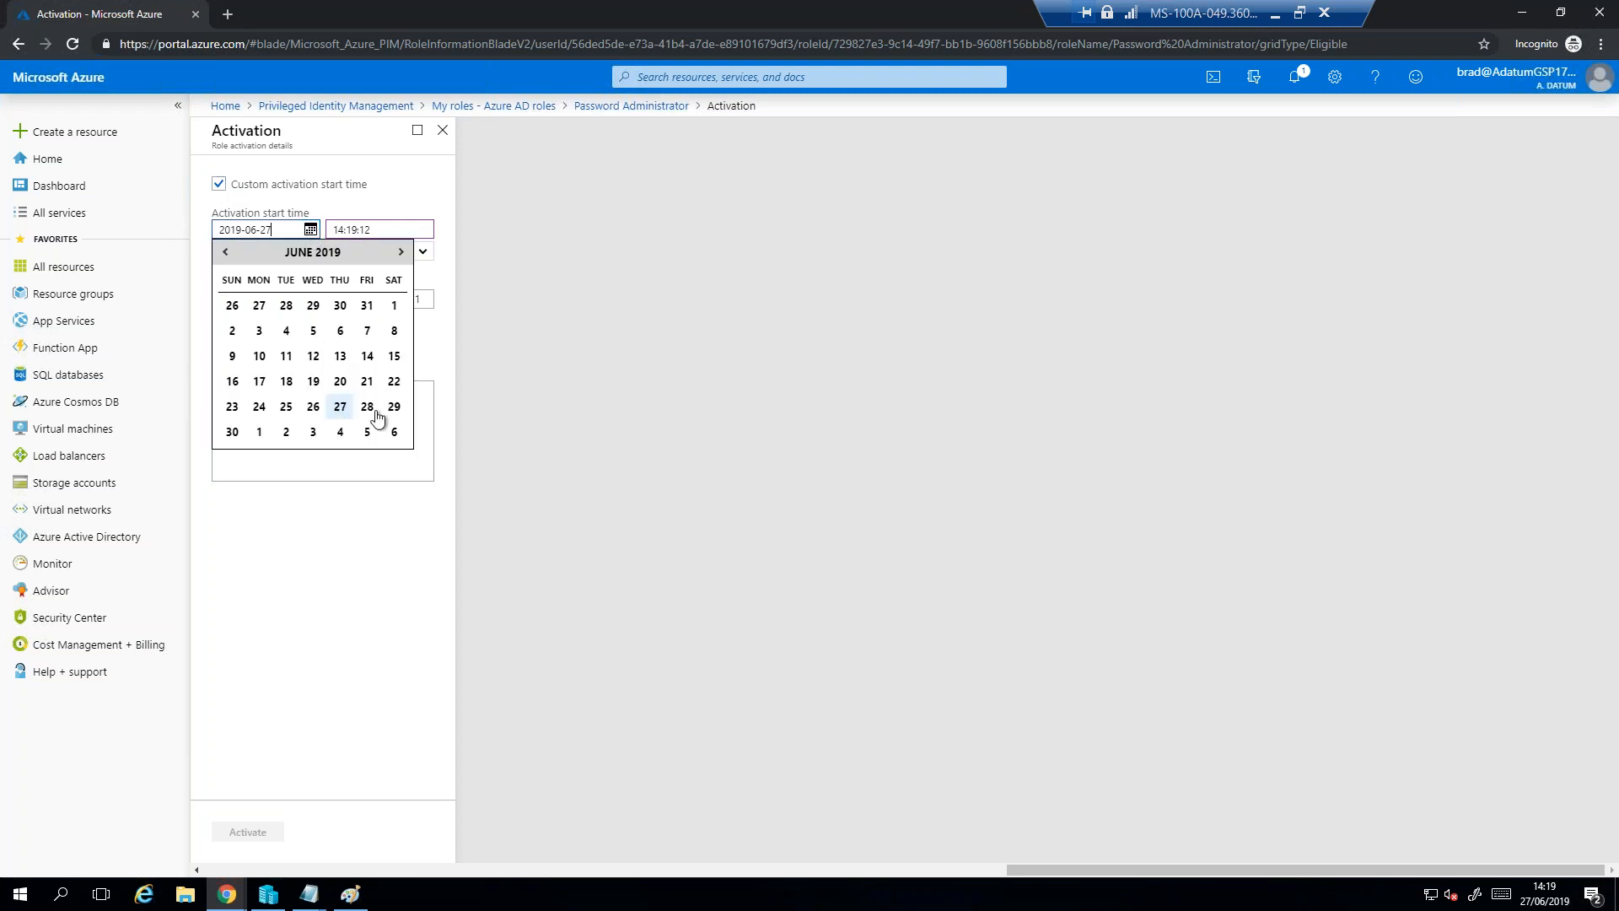
pyautogui.click(368, 409)
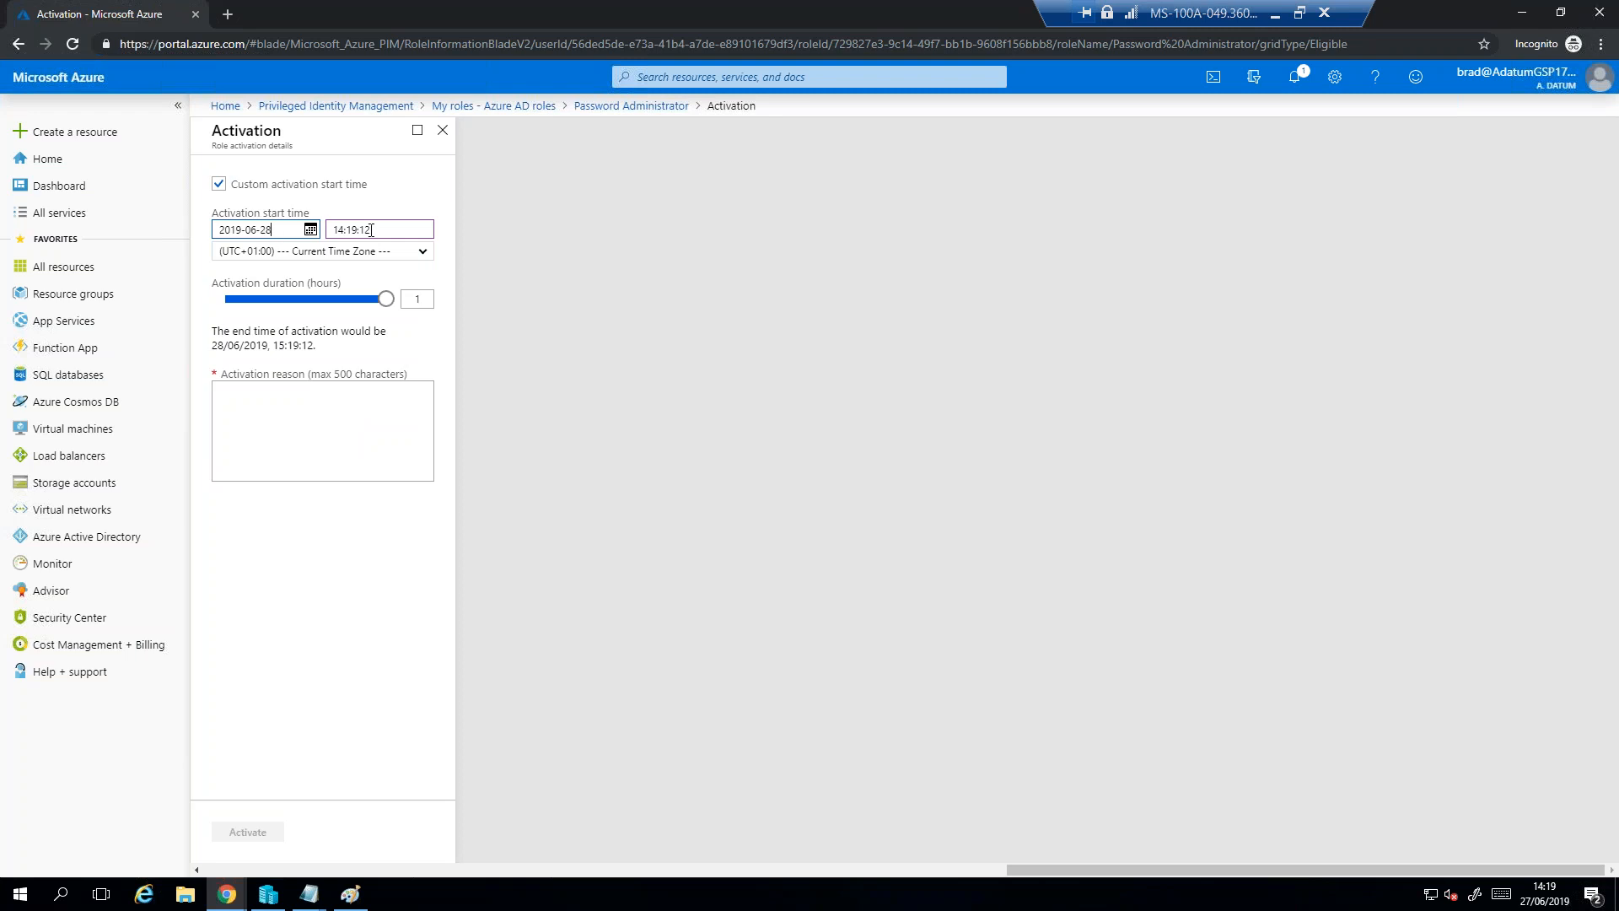
# - Set the activation start time to 10:00:00 and place the cursor in the activation reason
pyautogui.moveTo(382, 227); pyautogui.dragTo(329, 229)
pyautogui.write('222')
pyautogui.press('BackSpace')
pyautogui.press('BackSpace')
pyautogui.press('BackSpace')
pyautogui.write('10:00:00')
pyautogui.click(296, 444)
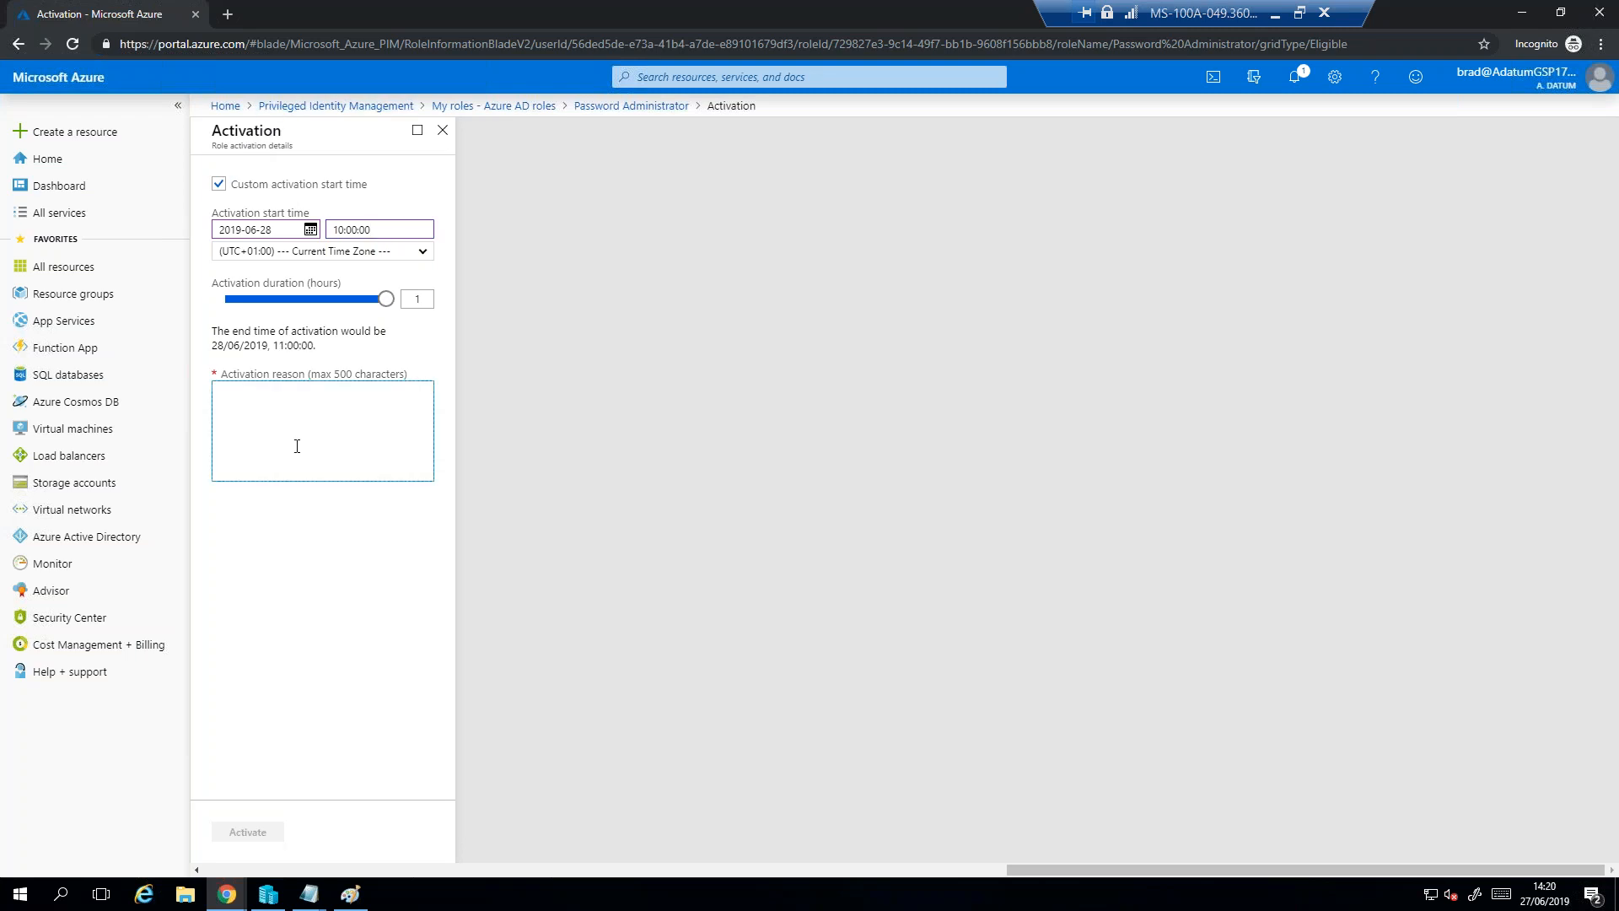
# - Give as activation reason that a colleague returning from holidays tomorrow has very likely forgotten the password and might need it changed/reset, and submit the request
pyautogui.write('Victoria is coming ba')
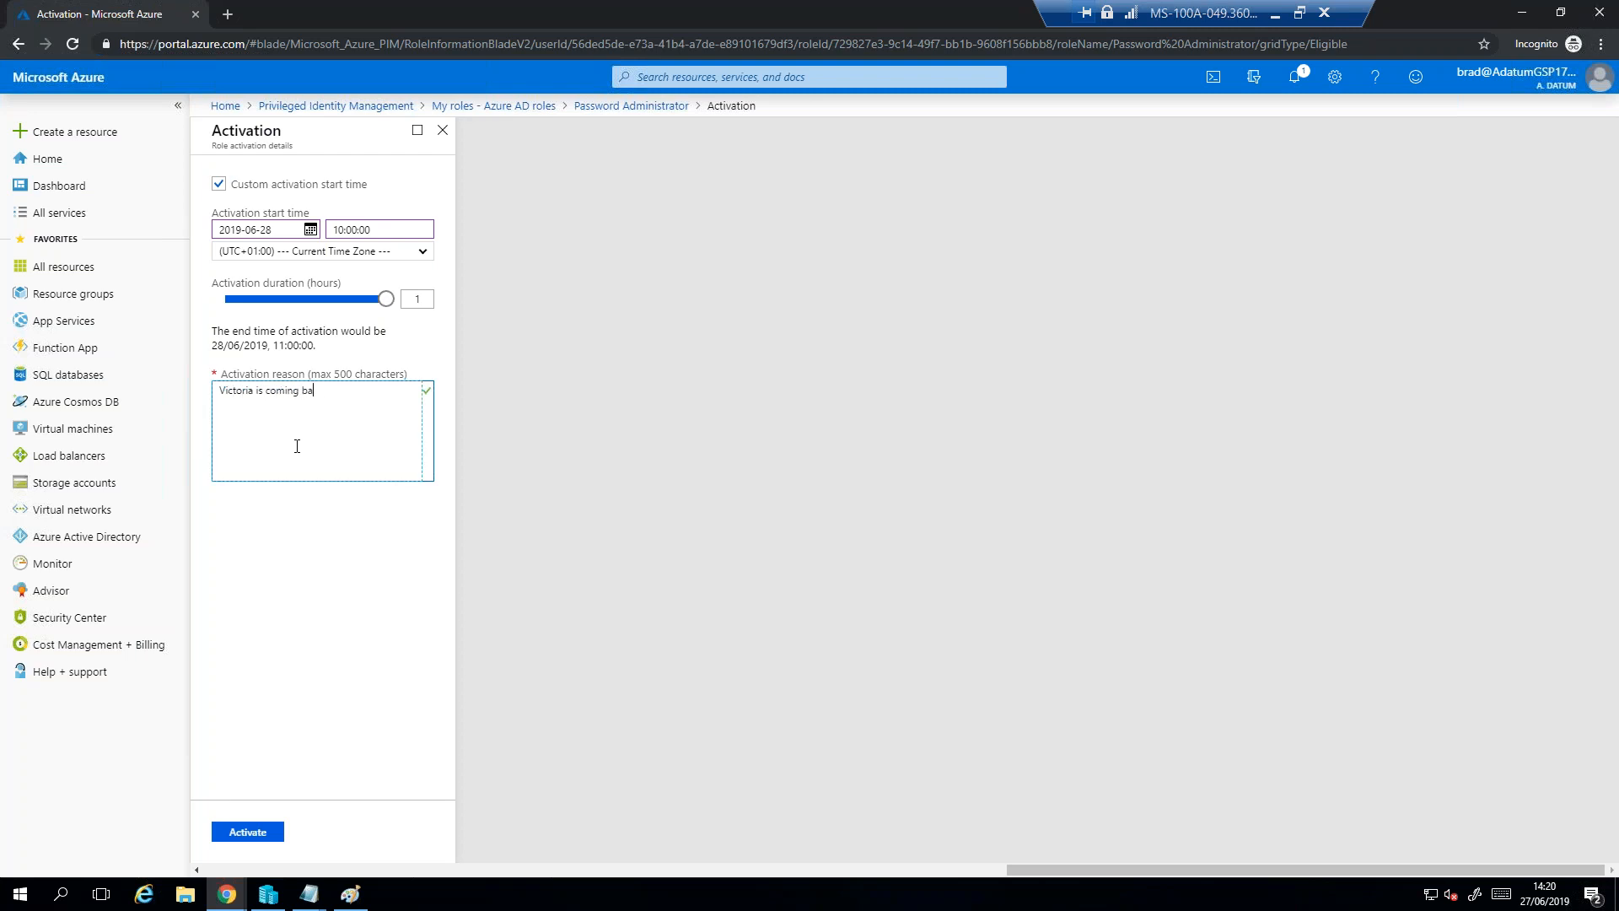
pyautogui.write('ck from holidays tomorrow and it is very likely that hsne')
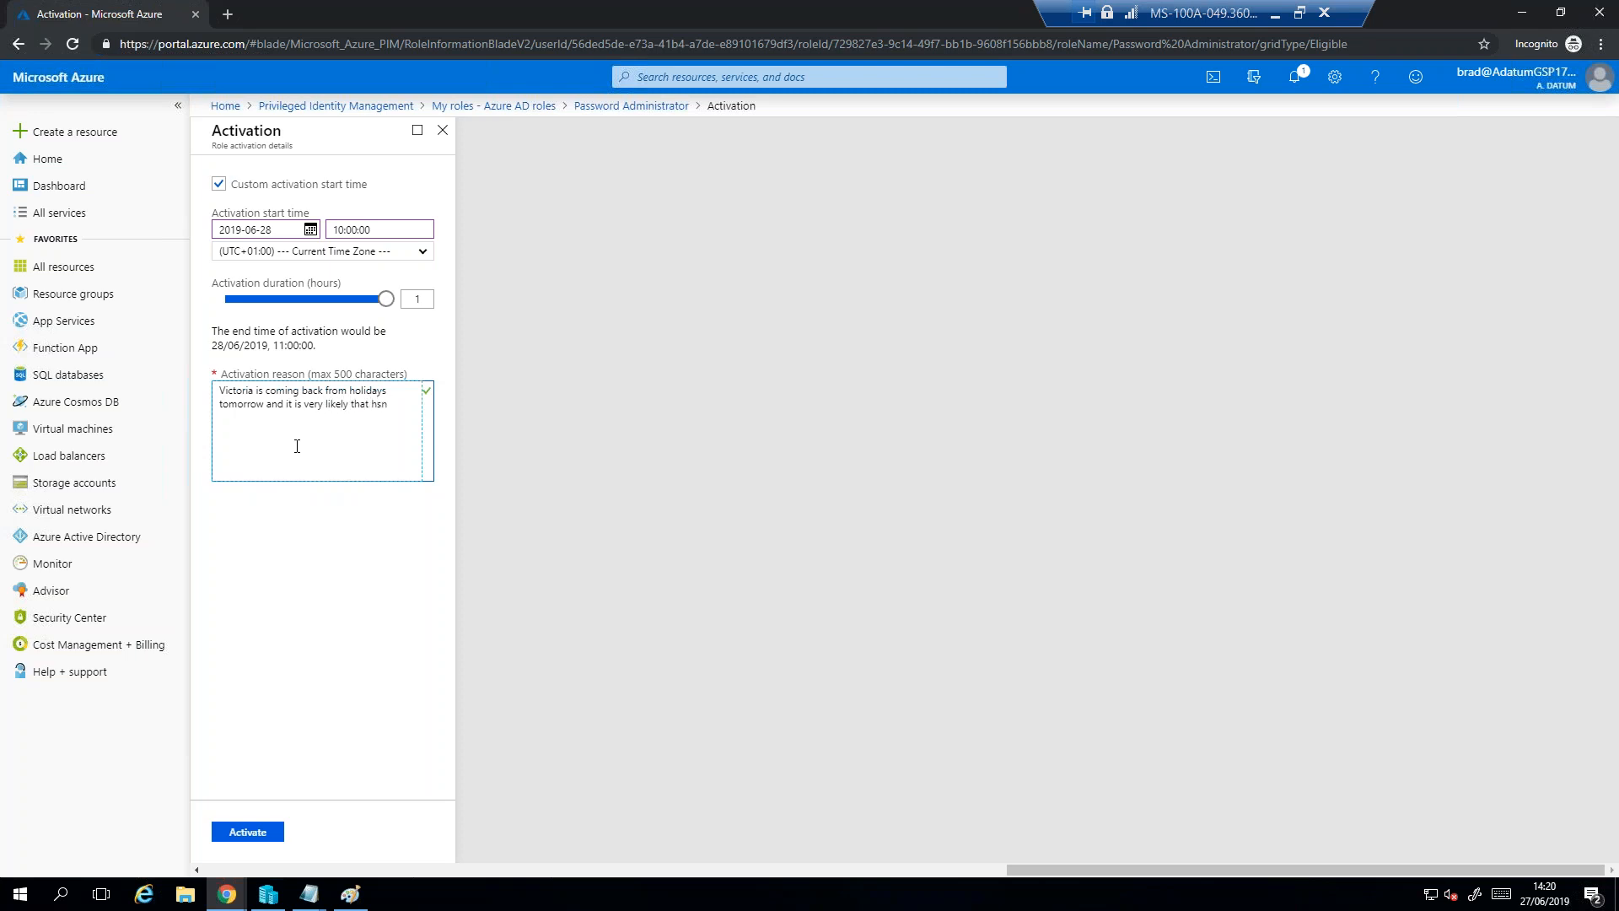
pyautogui.press('BackSpace')
pyautogui.write('she has')
pyautogui.write(' for')
pyautogui.write('gotten the')
pyautogui.write(' posswi')
pyautogui.write('word')
pyautogui.write(', so I might')
pyautogui.write(' have to chang')
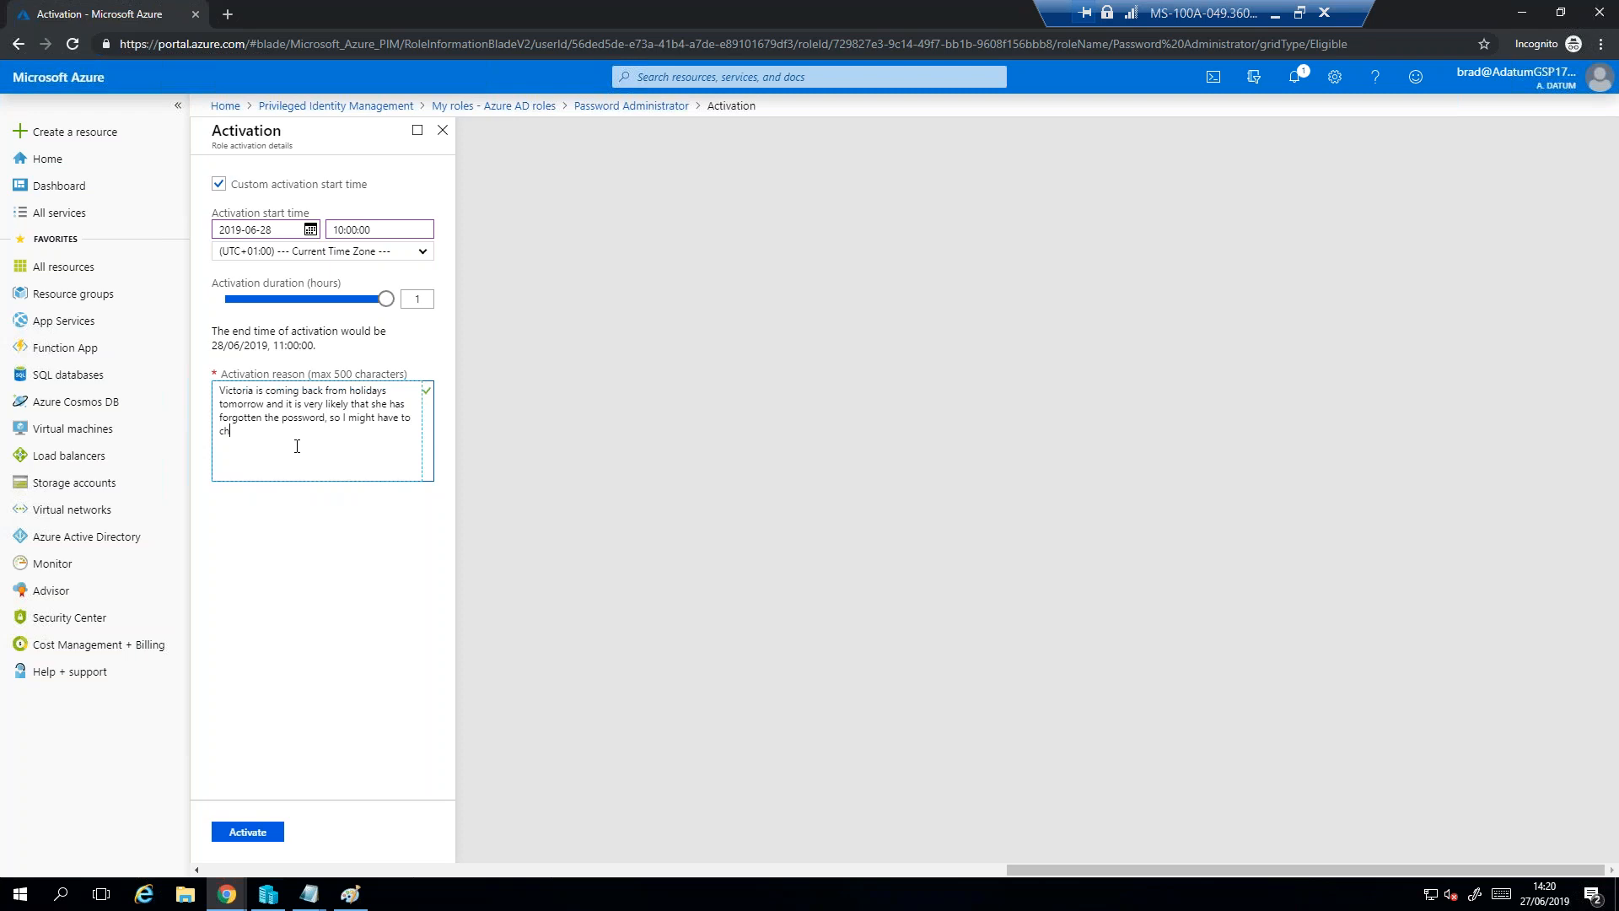
pyautogui.write('e/reset it.')
pyautogui.click(256, 834)
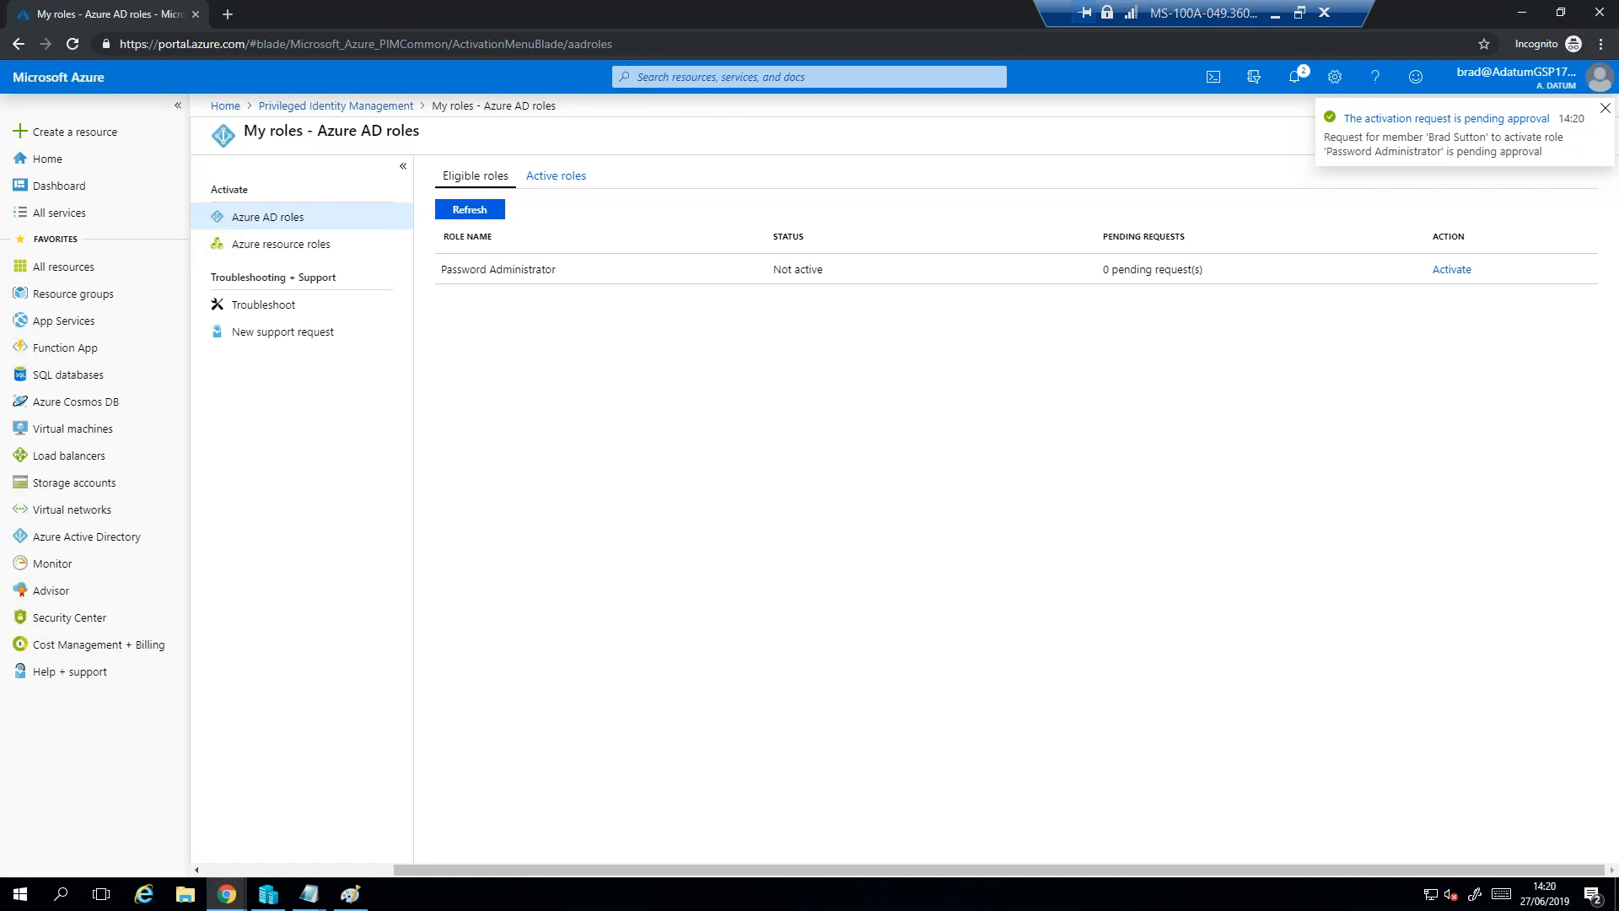
# - Dismiss the notification, refresh the eligible Azure AD roles list and check the pending requests of the Password Administrator role
pyautogui.click(1605, 108)
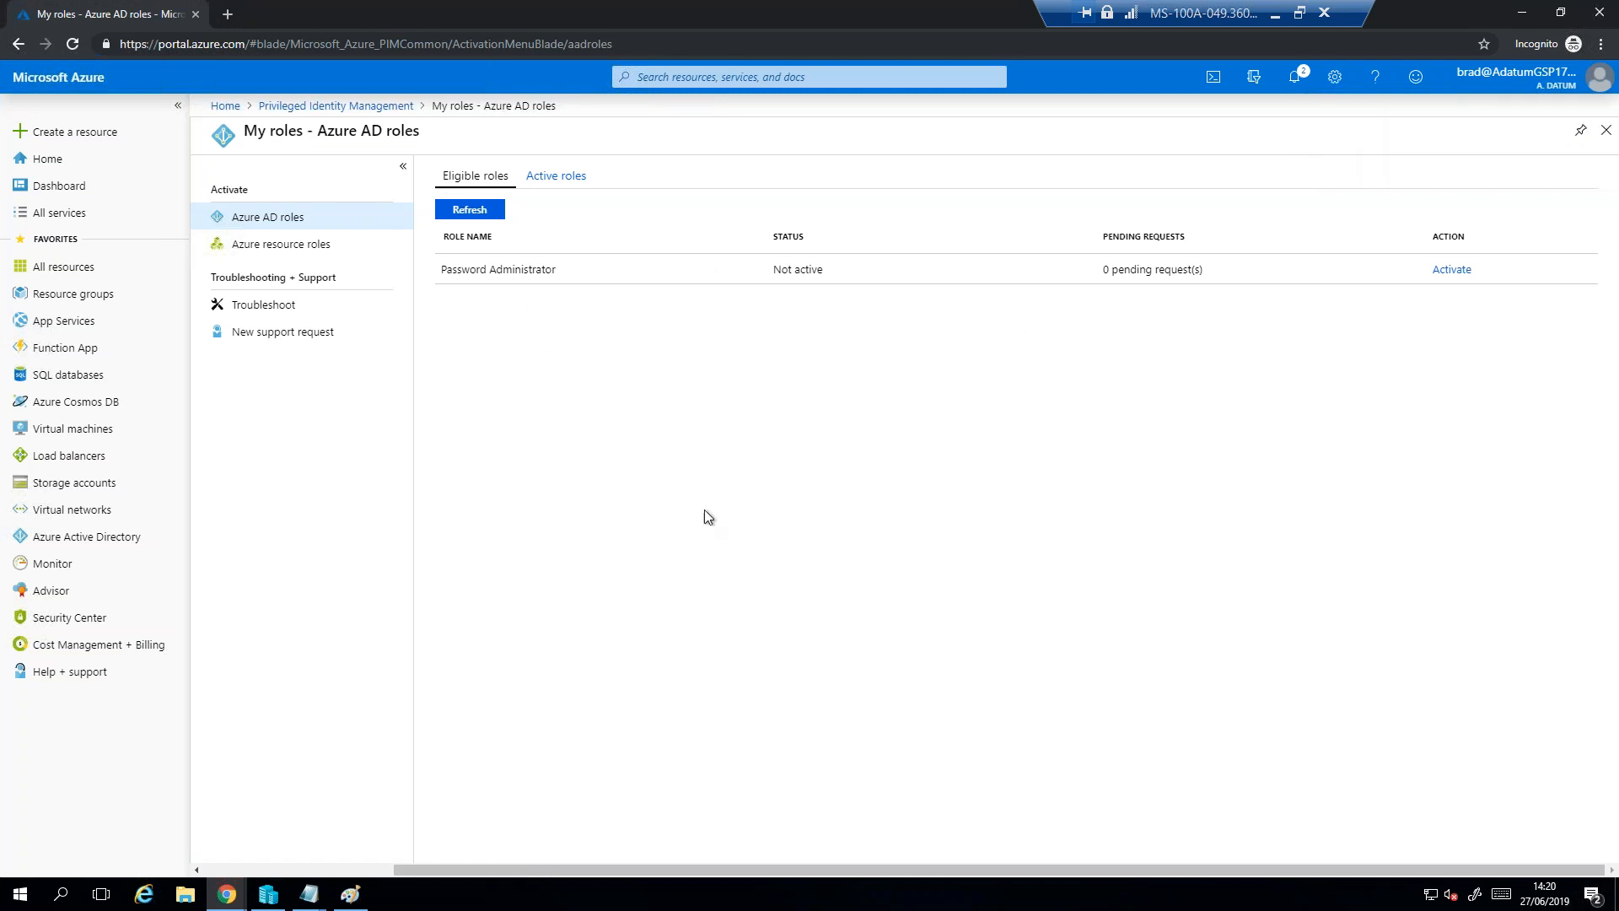
pyautogui.click(469, 209)
pyautogui.click(604, 432)
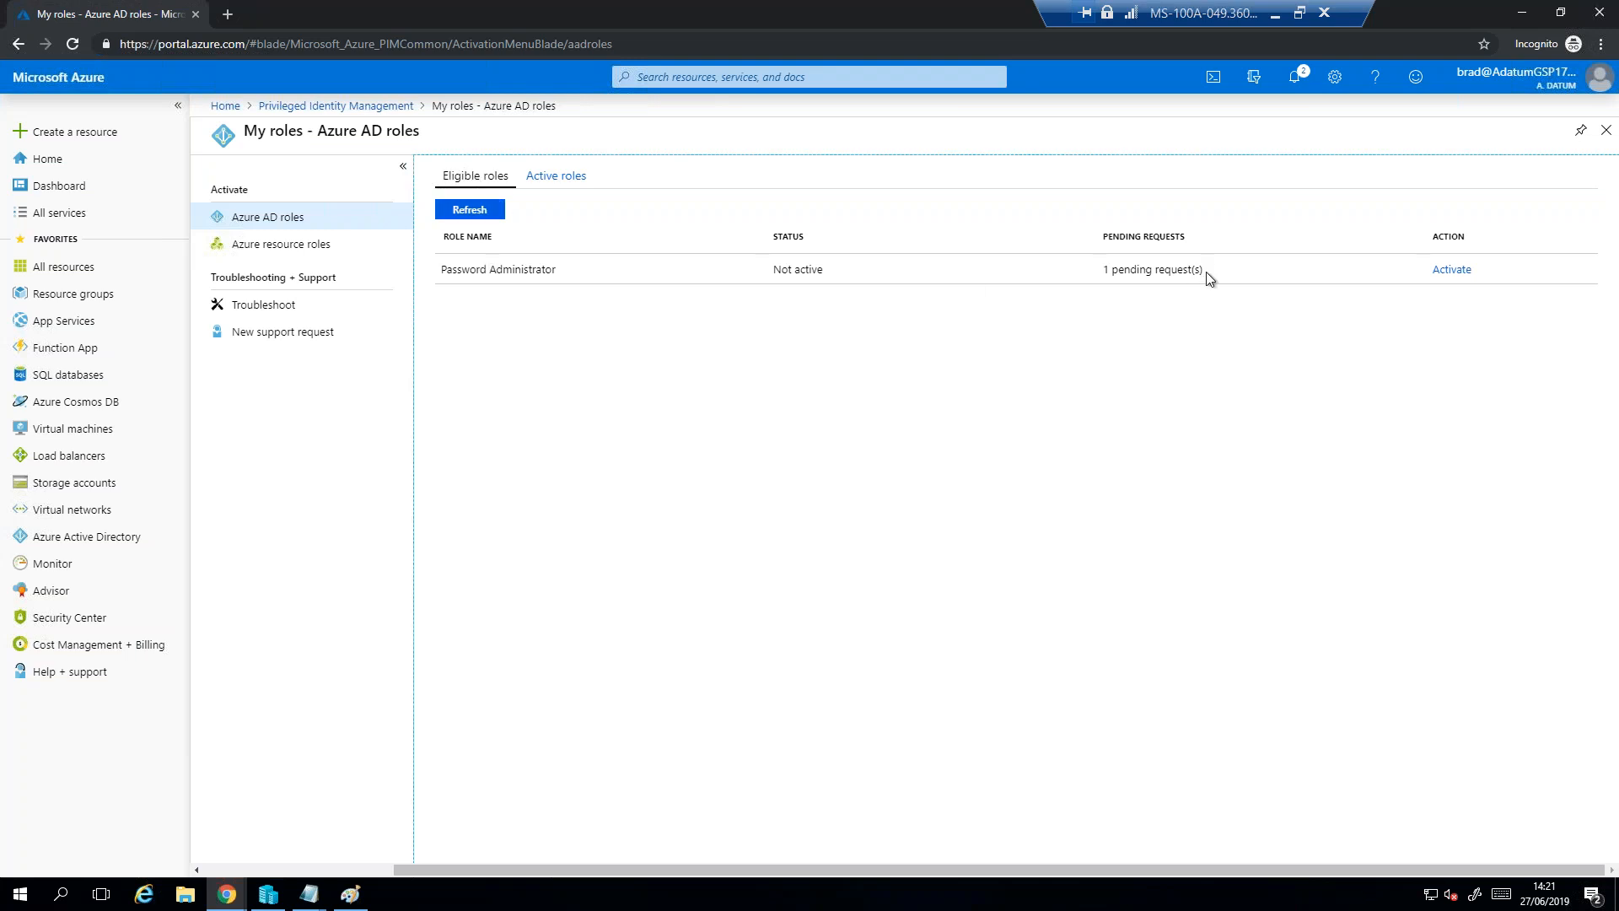
pyautogui.moveTo(1206, 278); pyautogui.dragTo(1096, 279)
# - Switch to the approver's browser window and read the Outlook email "PIM: Review a directory role activation request", including its user, role and justification
pyautogui.click(1520, 16)
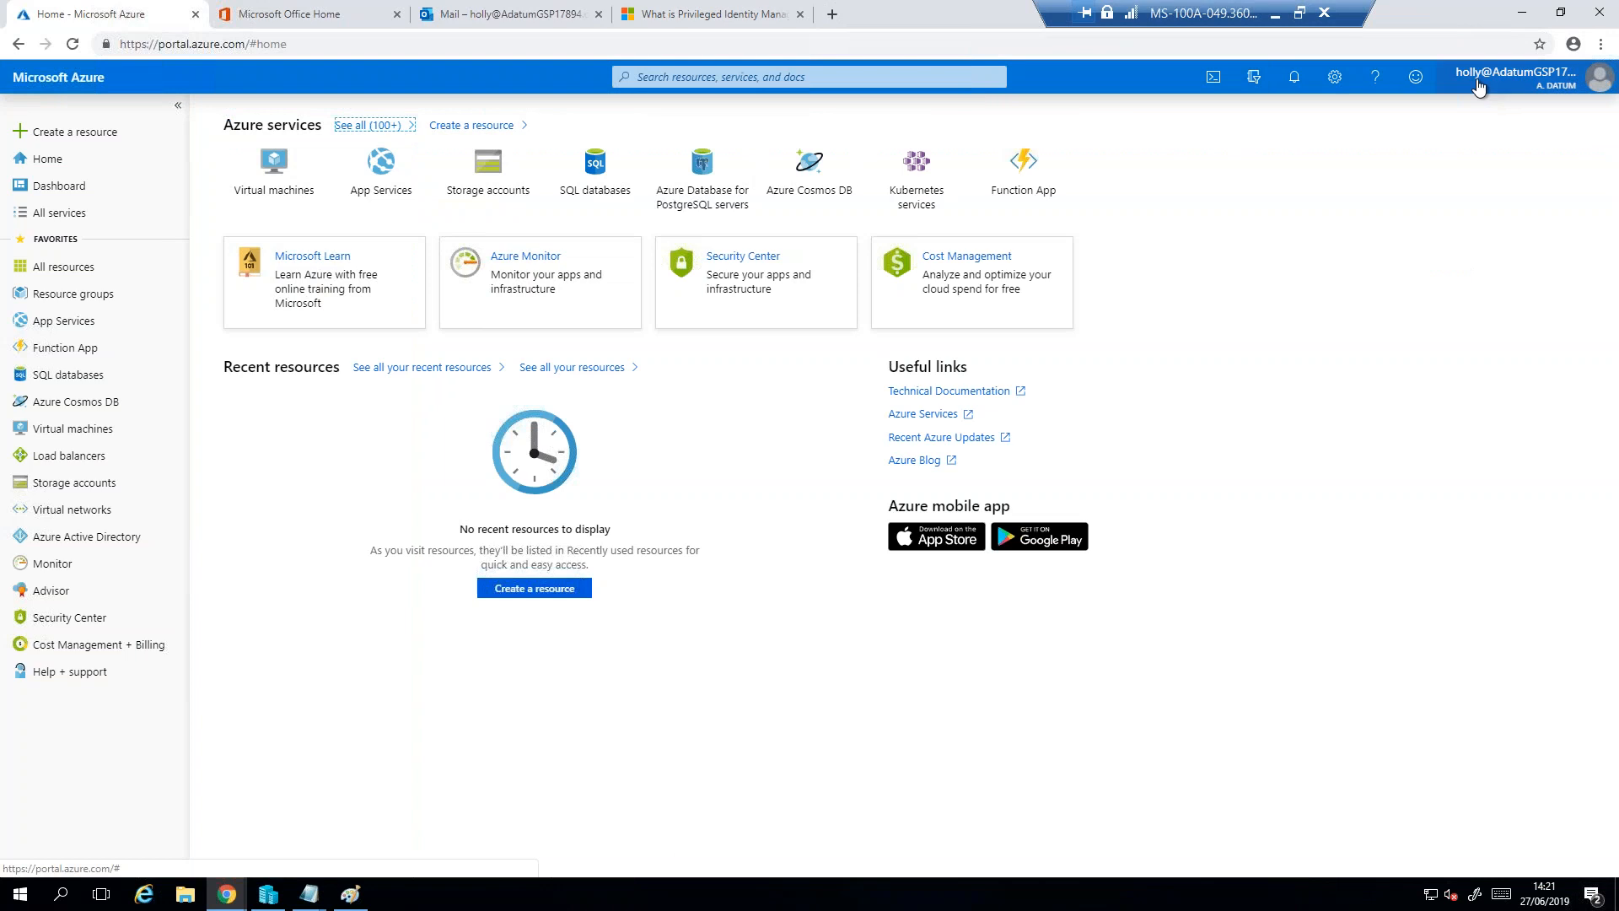
pyautogui.moveTo(1509, 83)
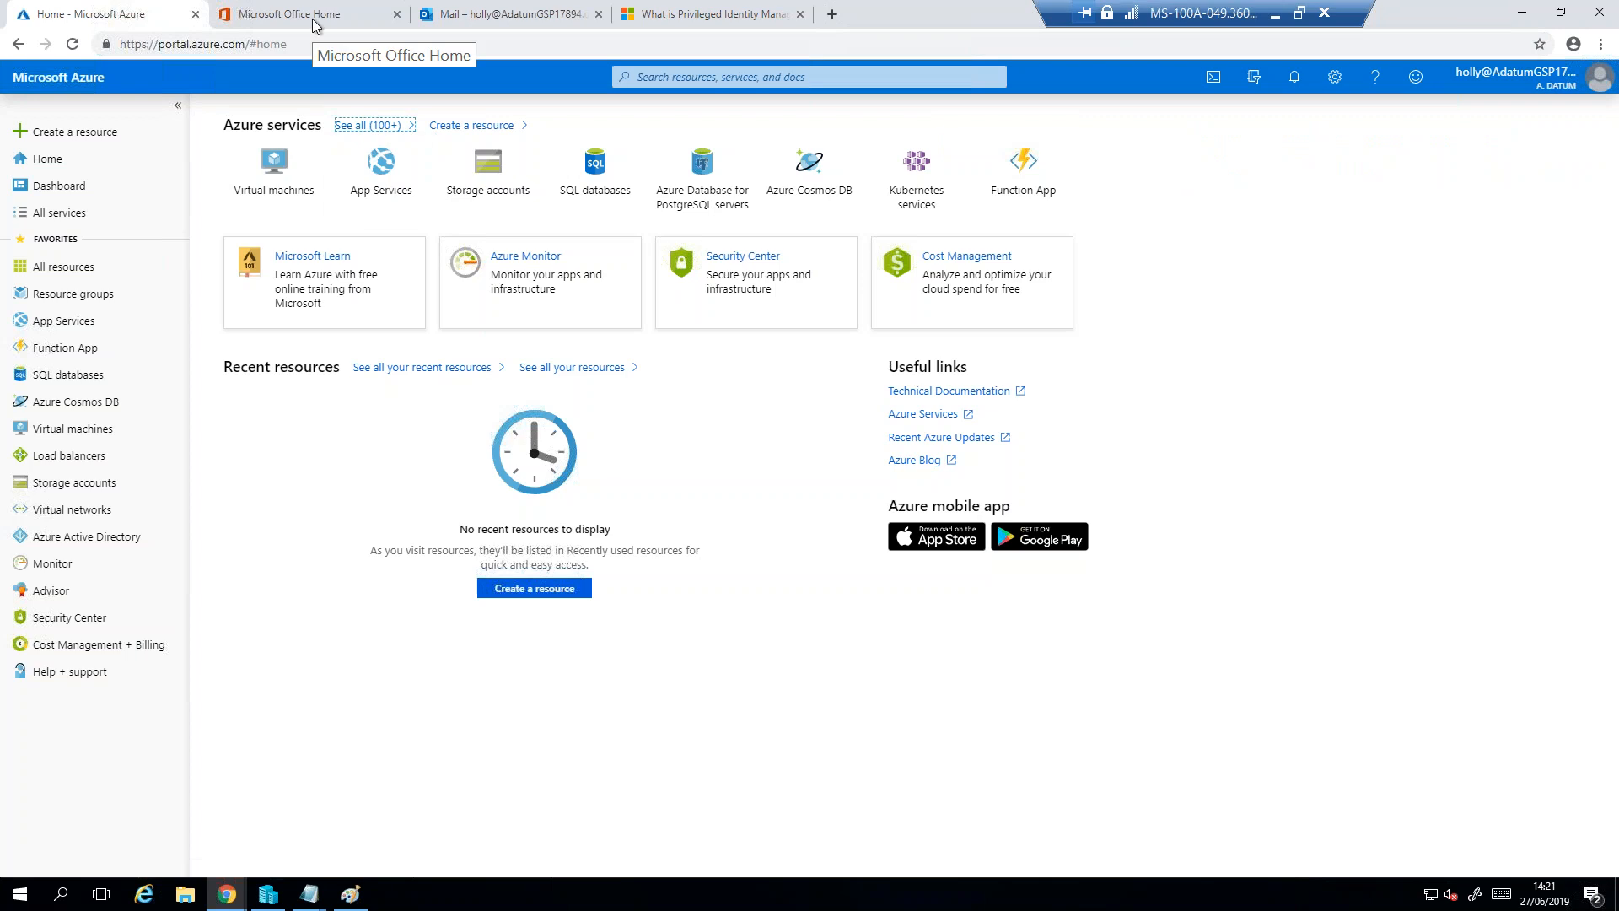
pyautogui.click(517, 17)
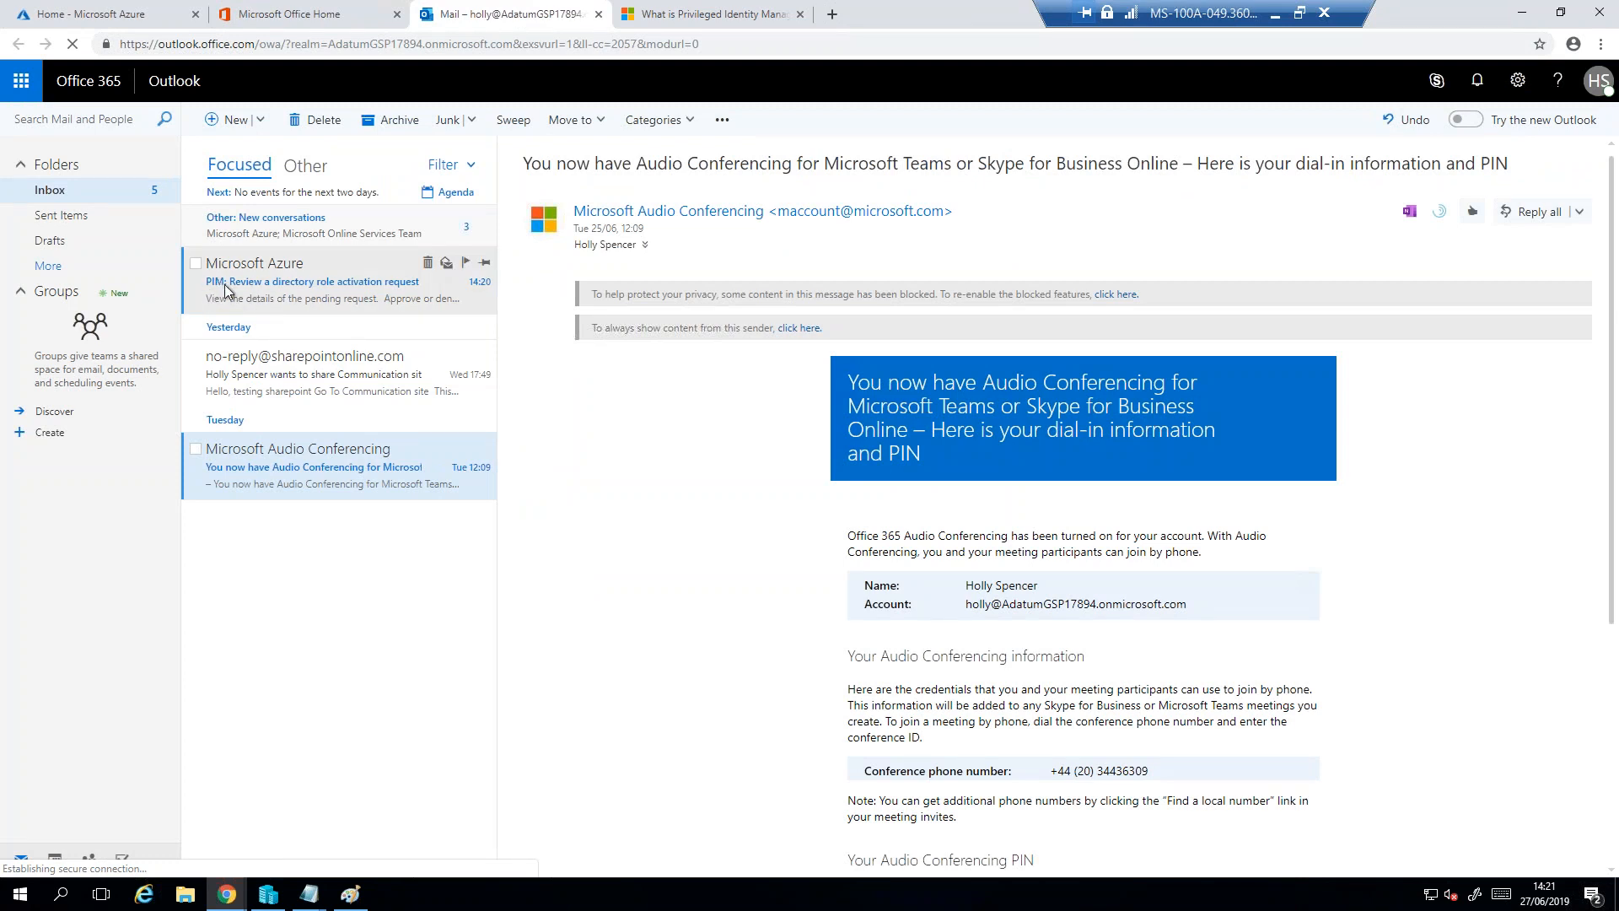
pyautogui.click(373, 288)
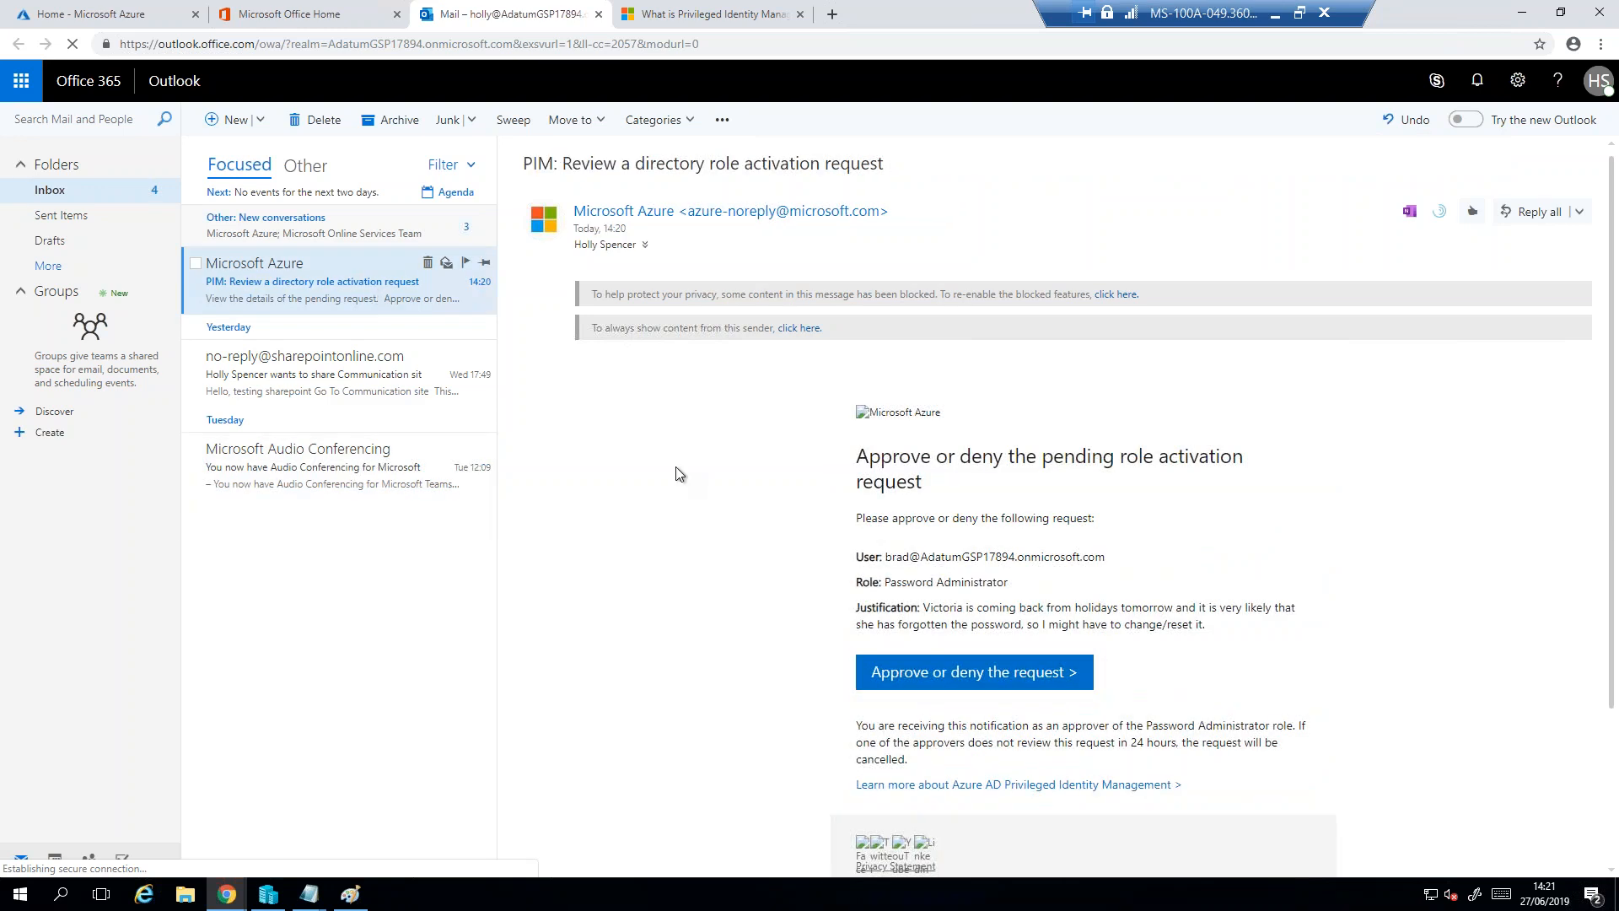
pyautogui.scroll(-2, 726, 511)
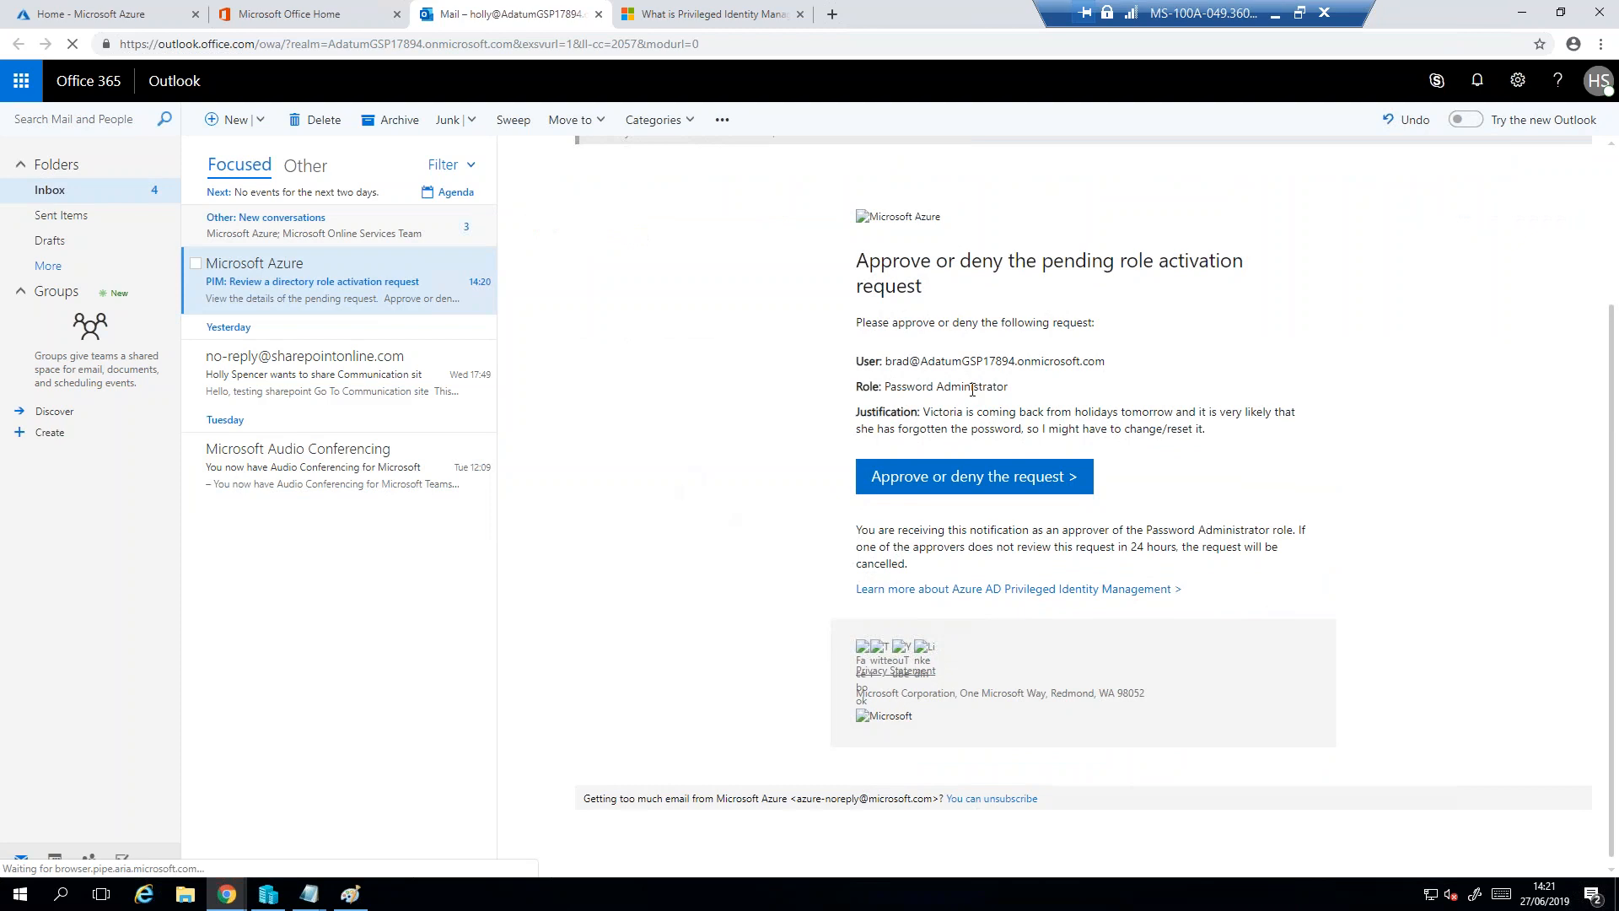
pyautogui.moveTo(1105, 361); pyautogui.dragTo(855, 364)
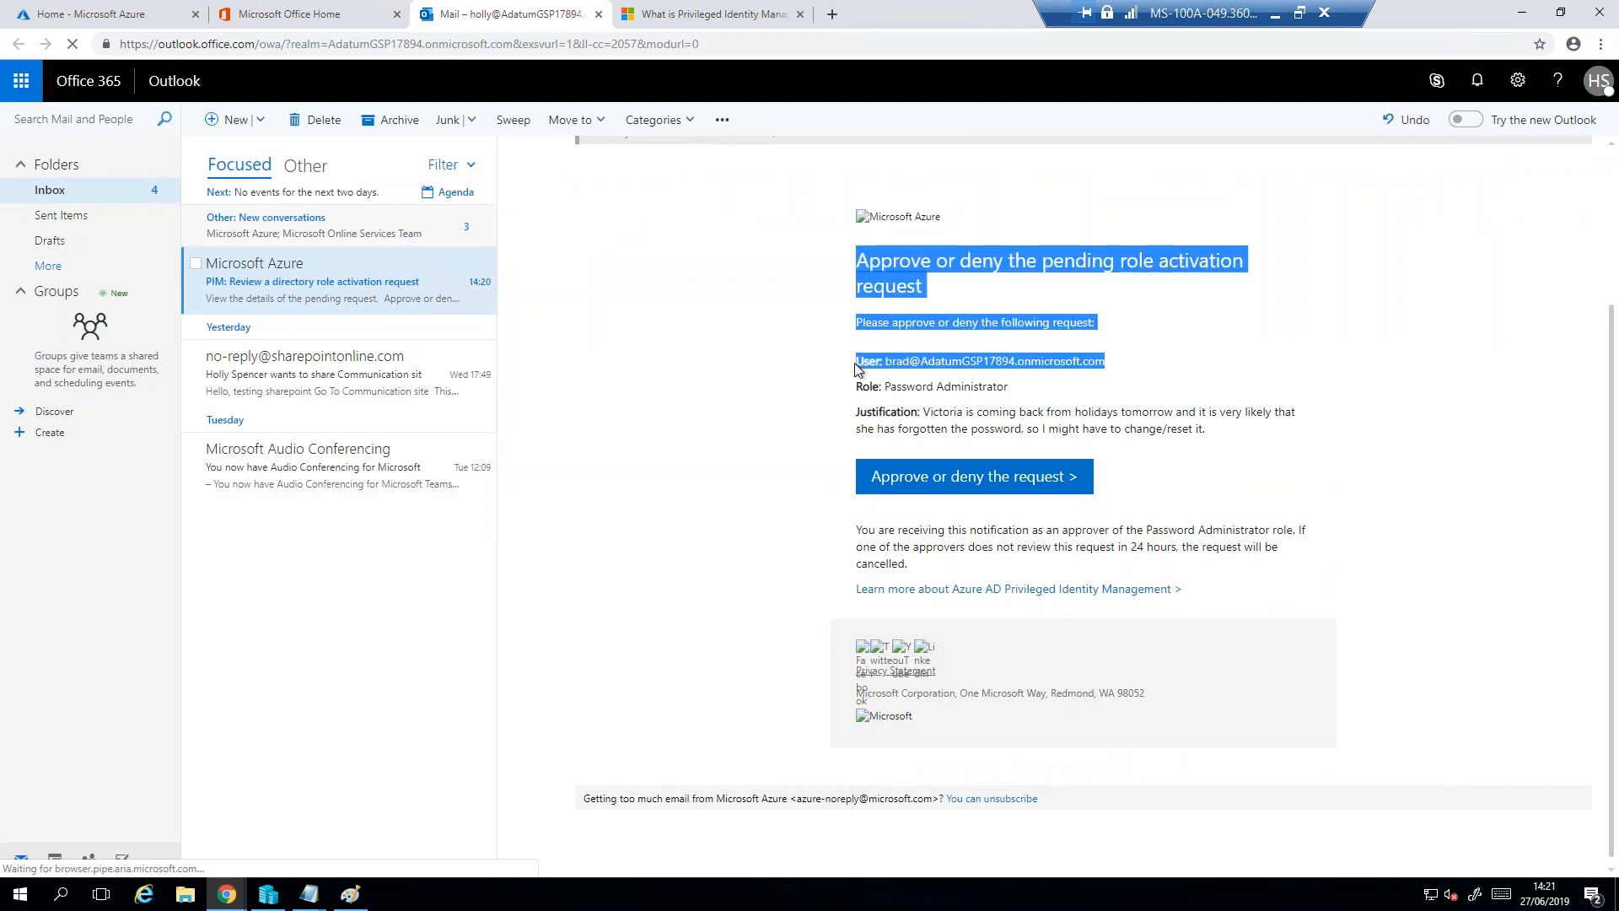
pyautogui.moveTo(1010, 388); pyautogui.dragTo(1289, 427)
pyautogui.click(892, 414)
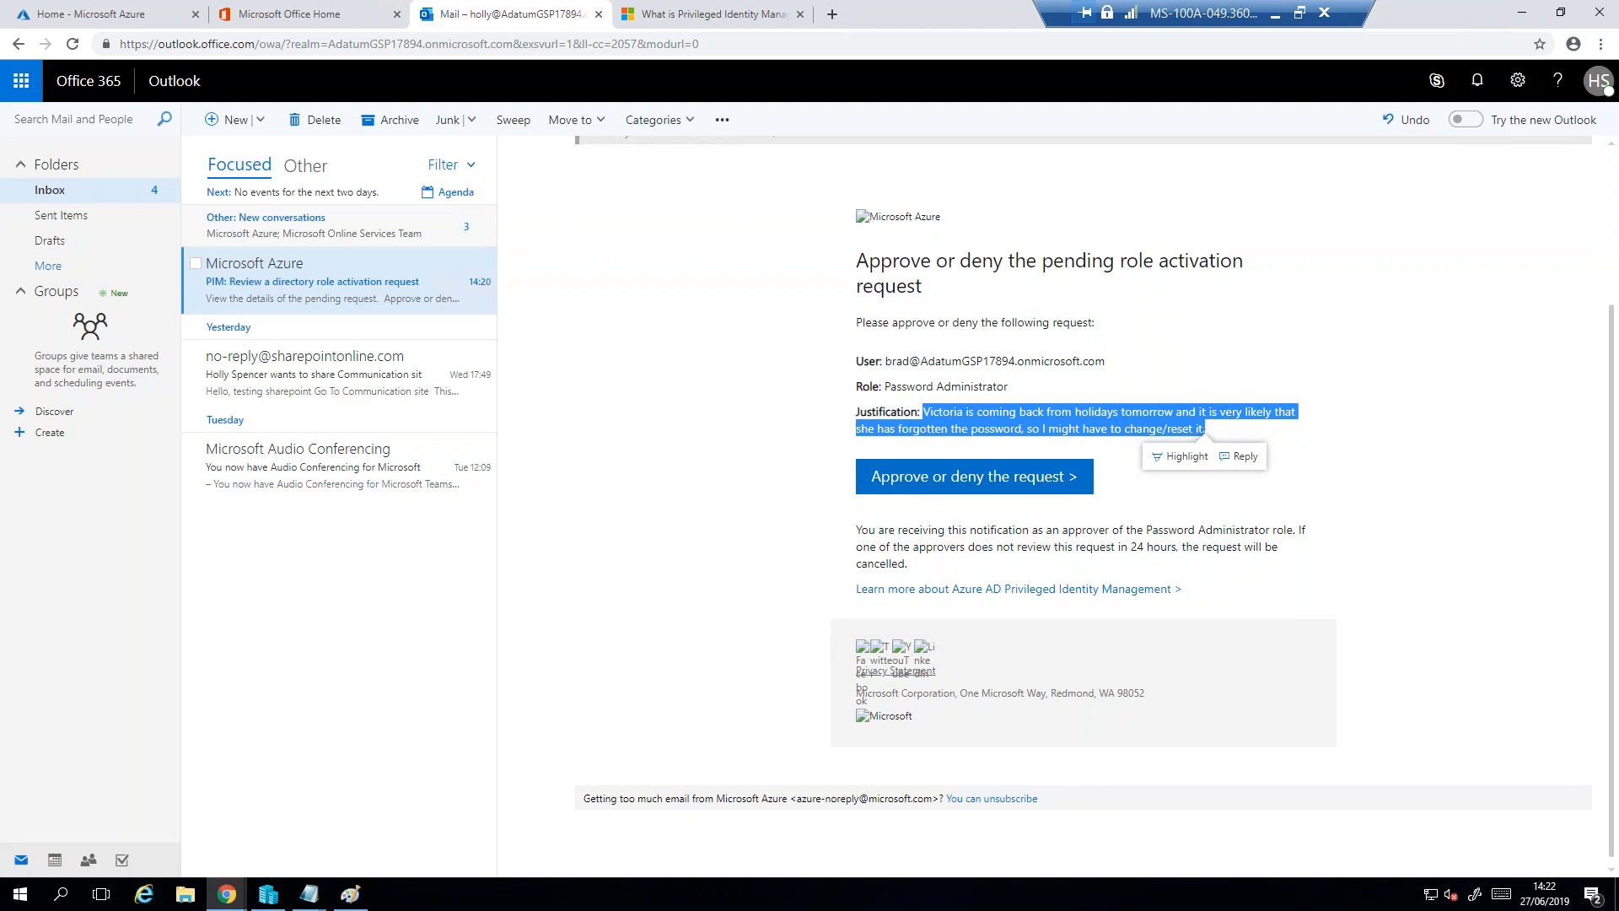
# - In the approver's Azure portal, search for "azure priv" and open Azure AD Privileged Identity Management
pyautogui.click(17, 12)
pyautogui.click(726, 77)
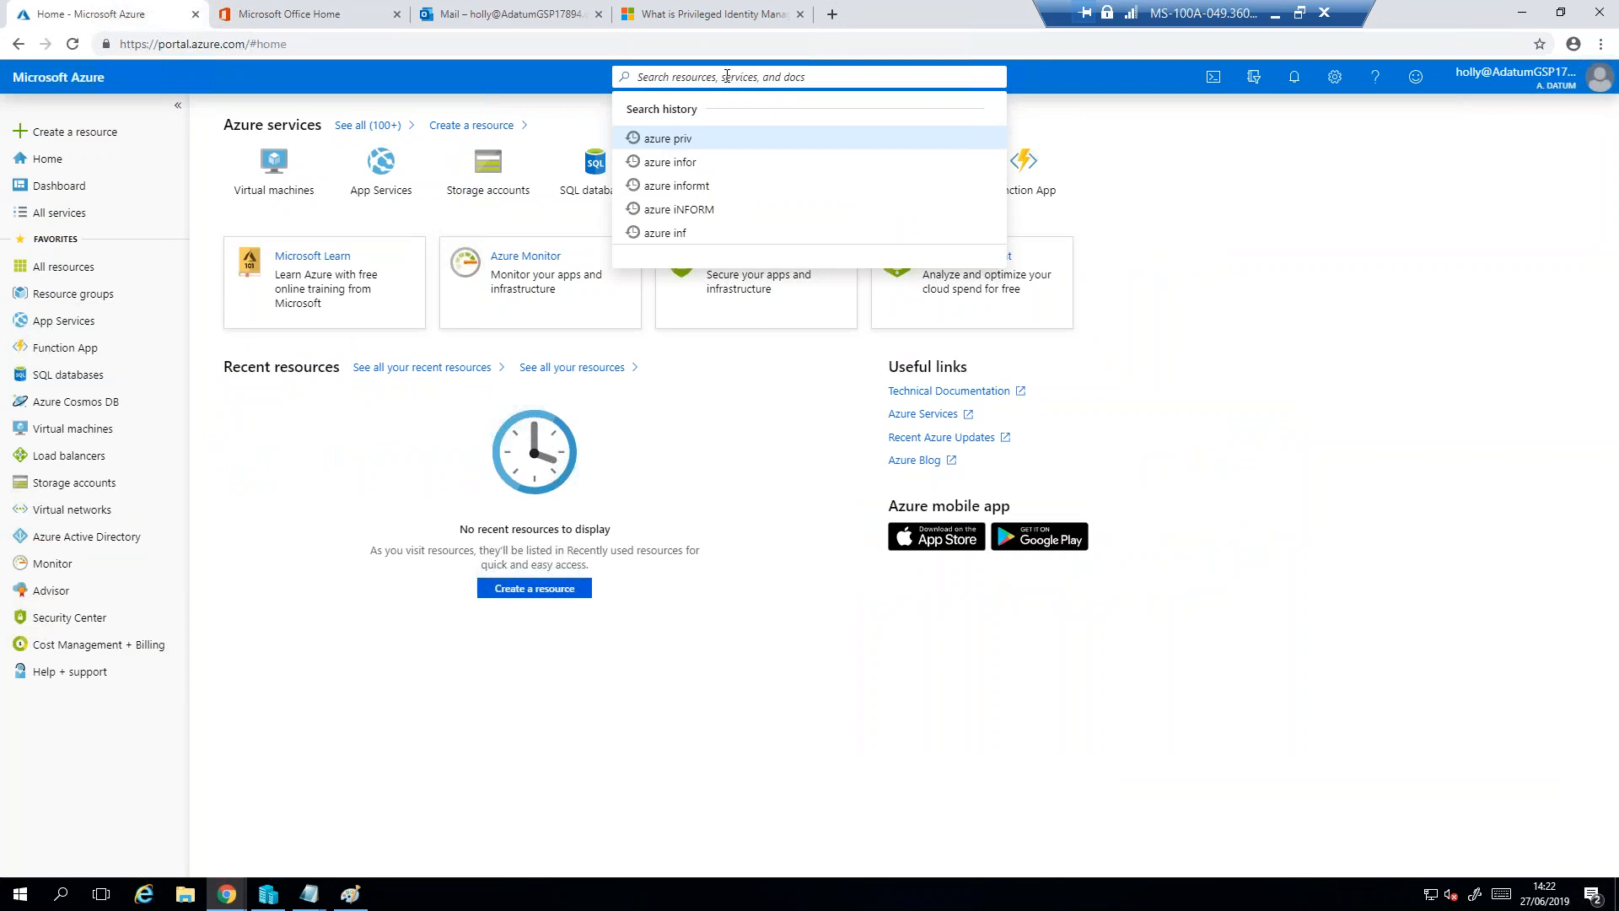
pyautogui.write('azure priv')
pyautogui.click(698, 214)
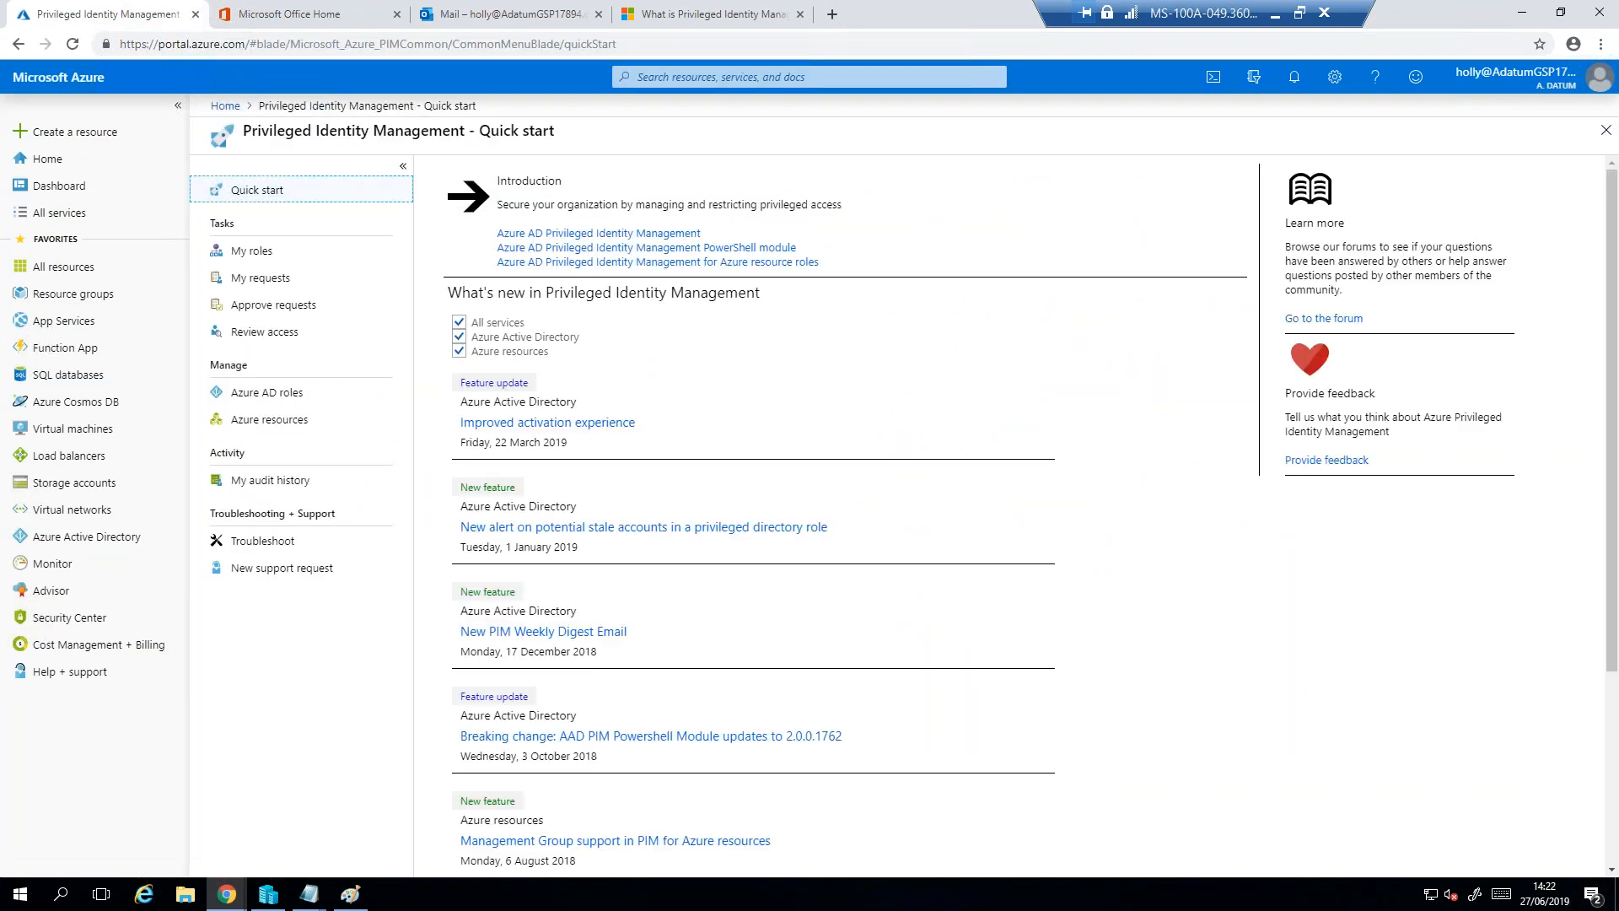
# - Open the Azure AD role requests awaiting the approver's decision in Privileged Identity Management
pyautogui.click(275, 279)
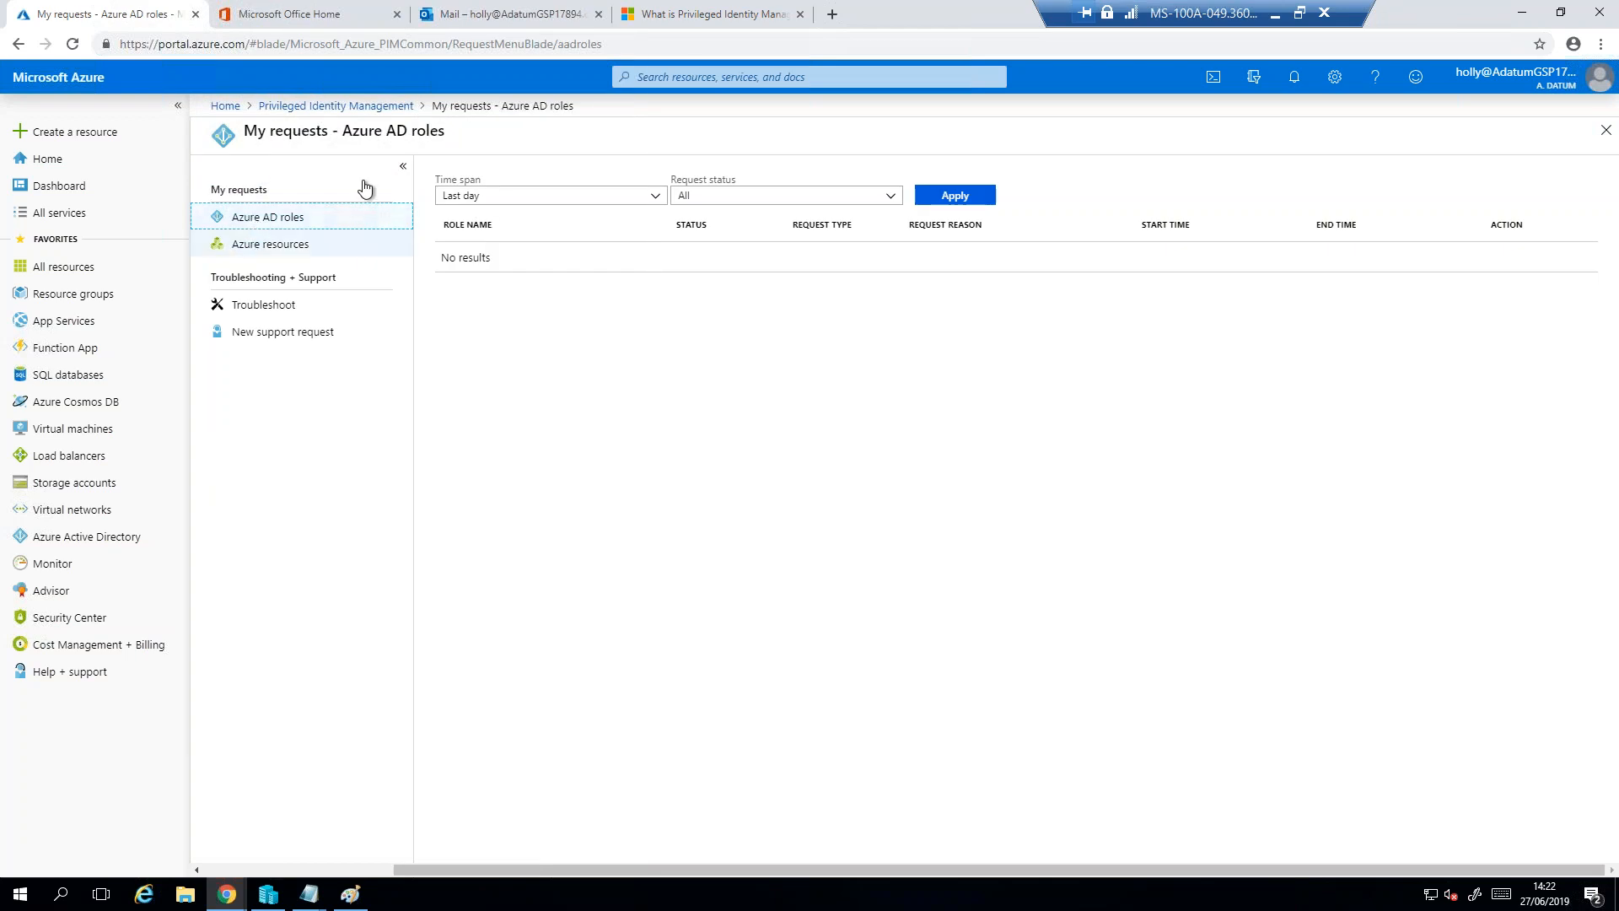
pyautogui.click(374, 108)
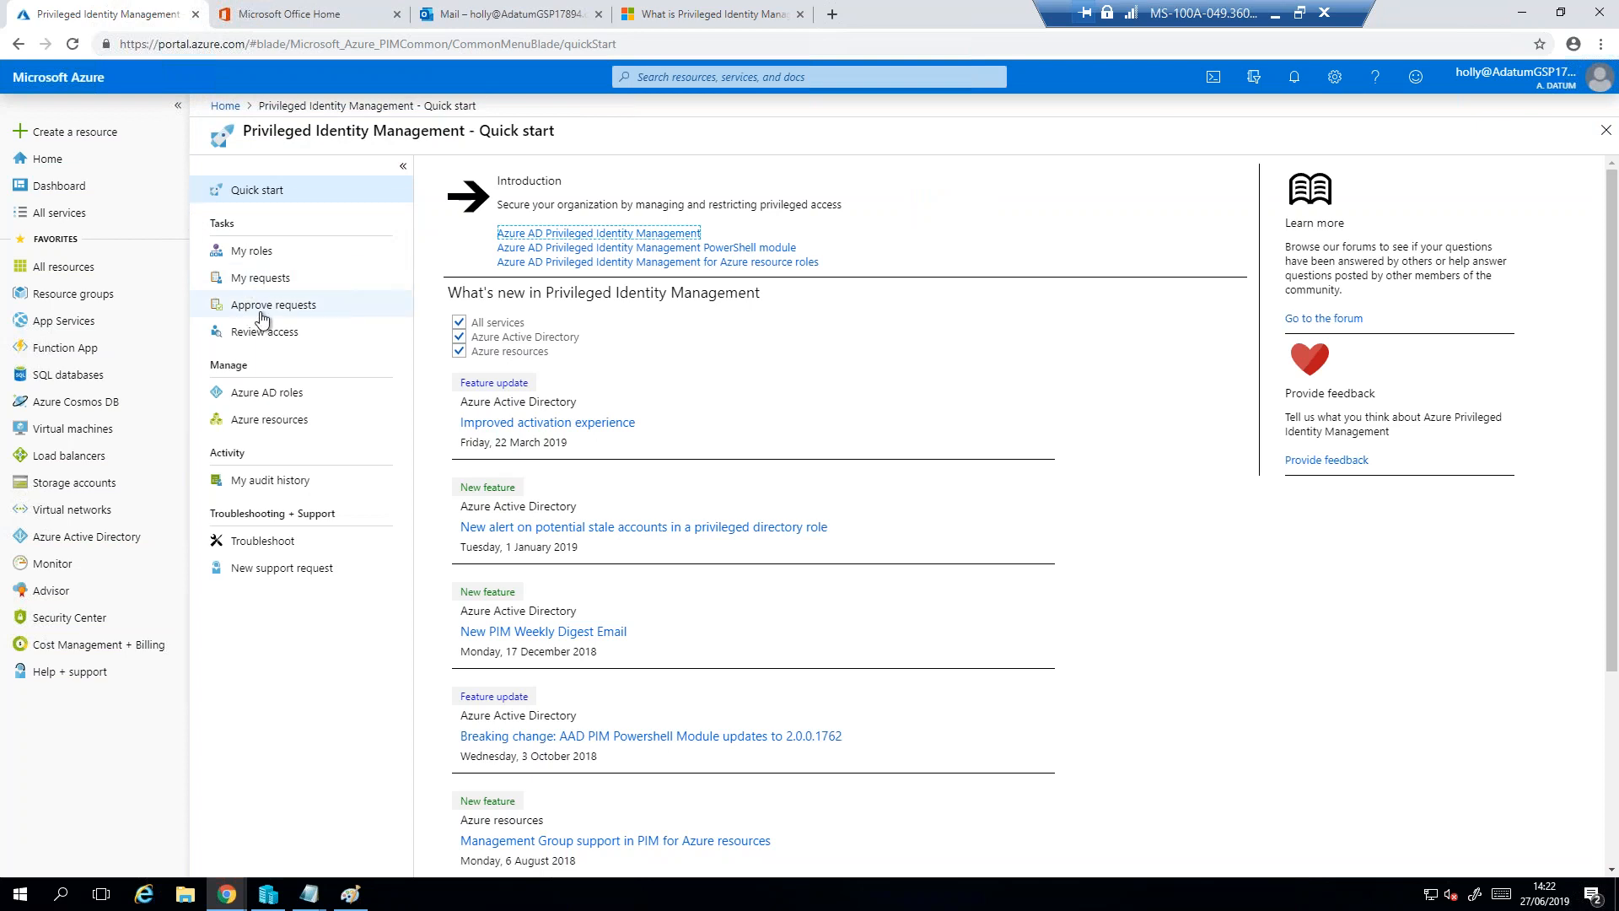
pyautogui.click(263, 314)
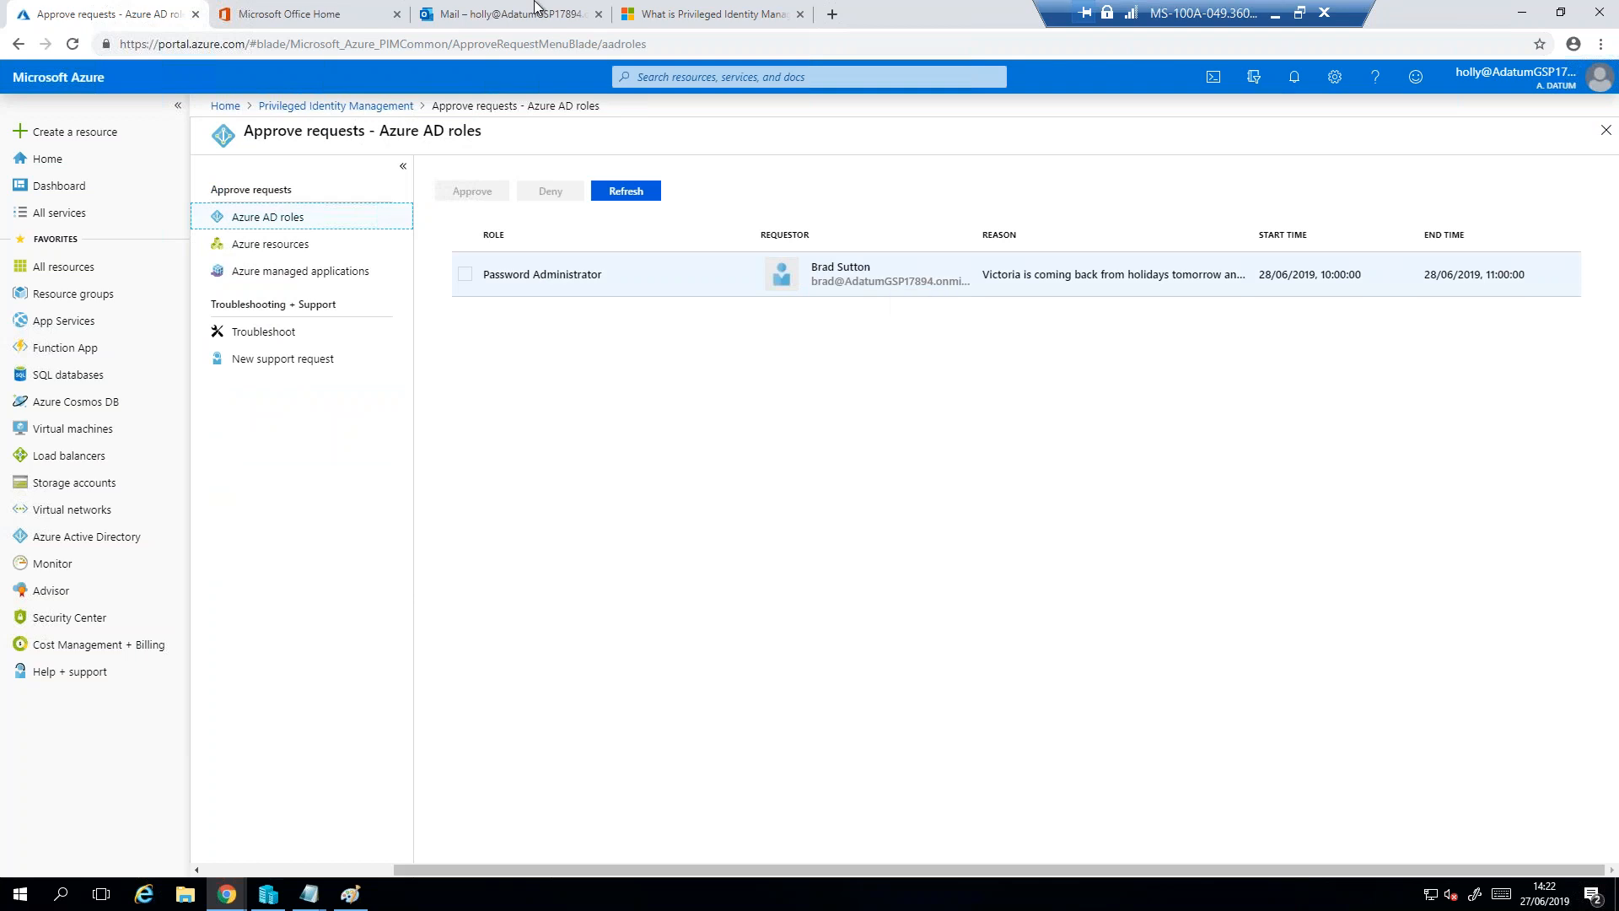
pyautogui.click(510, 14)
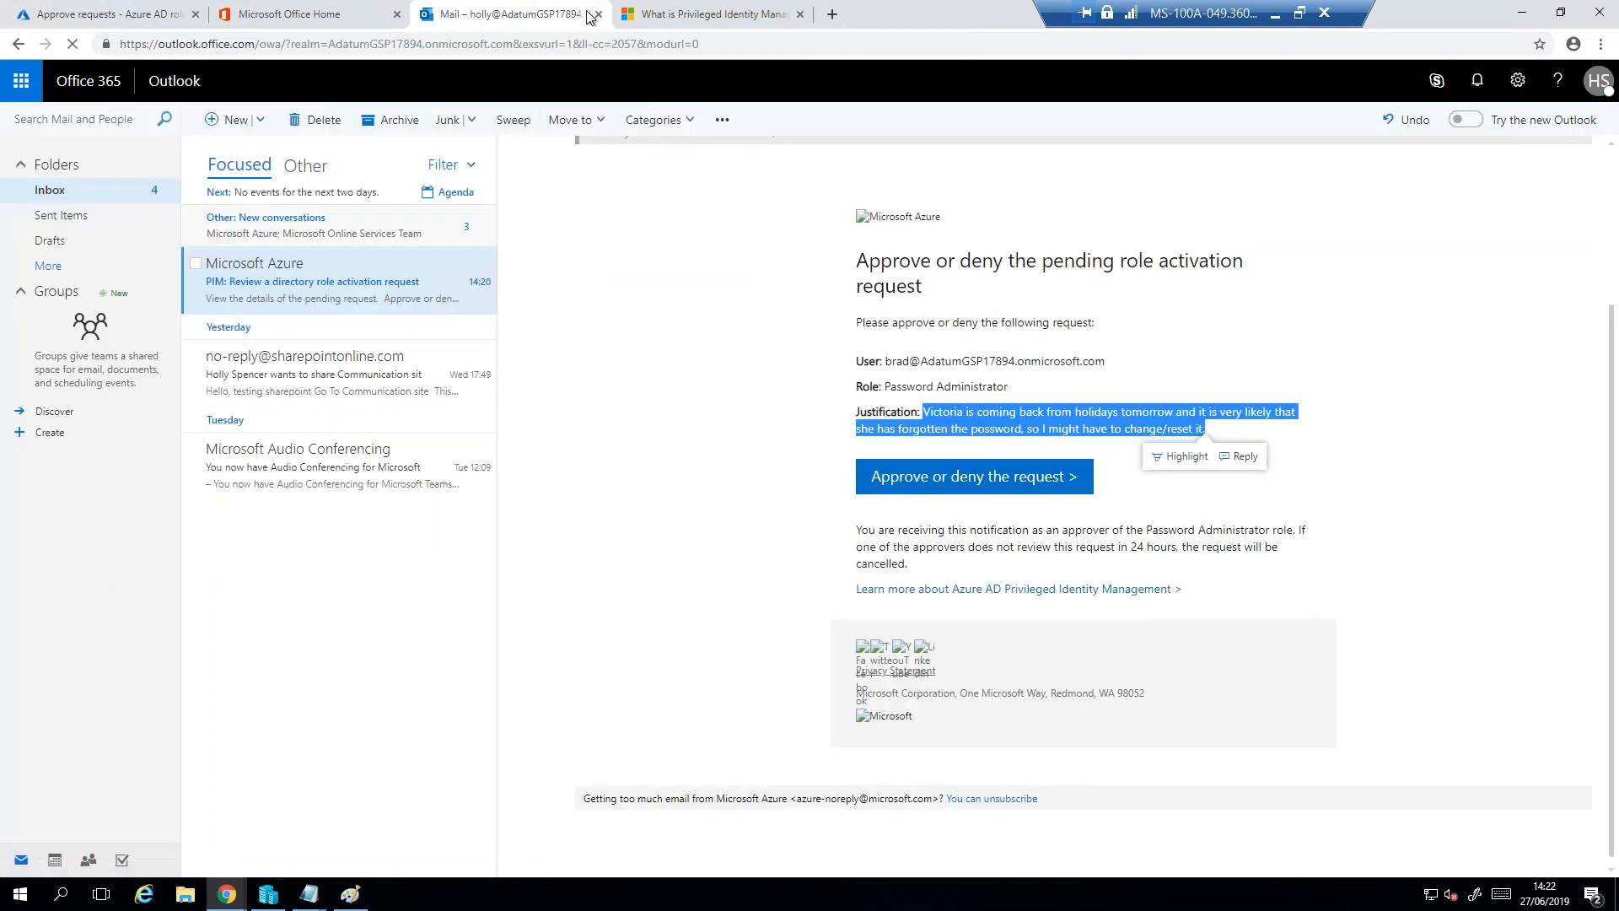
pyautogui.click(115, 26)
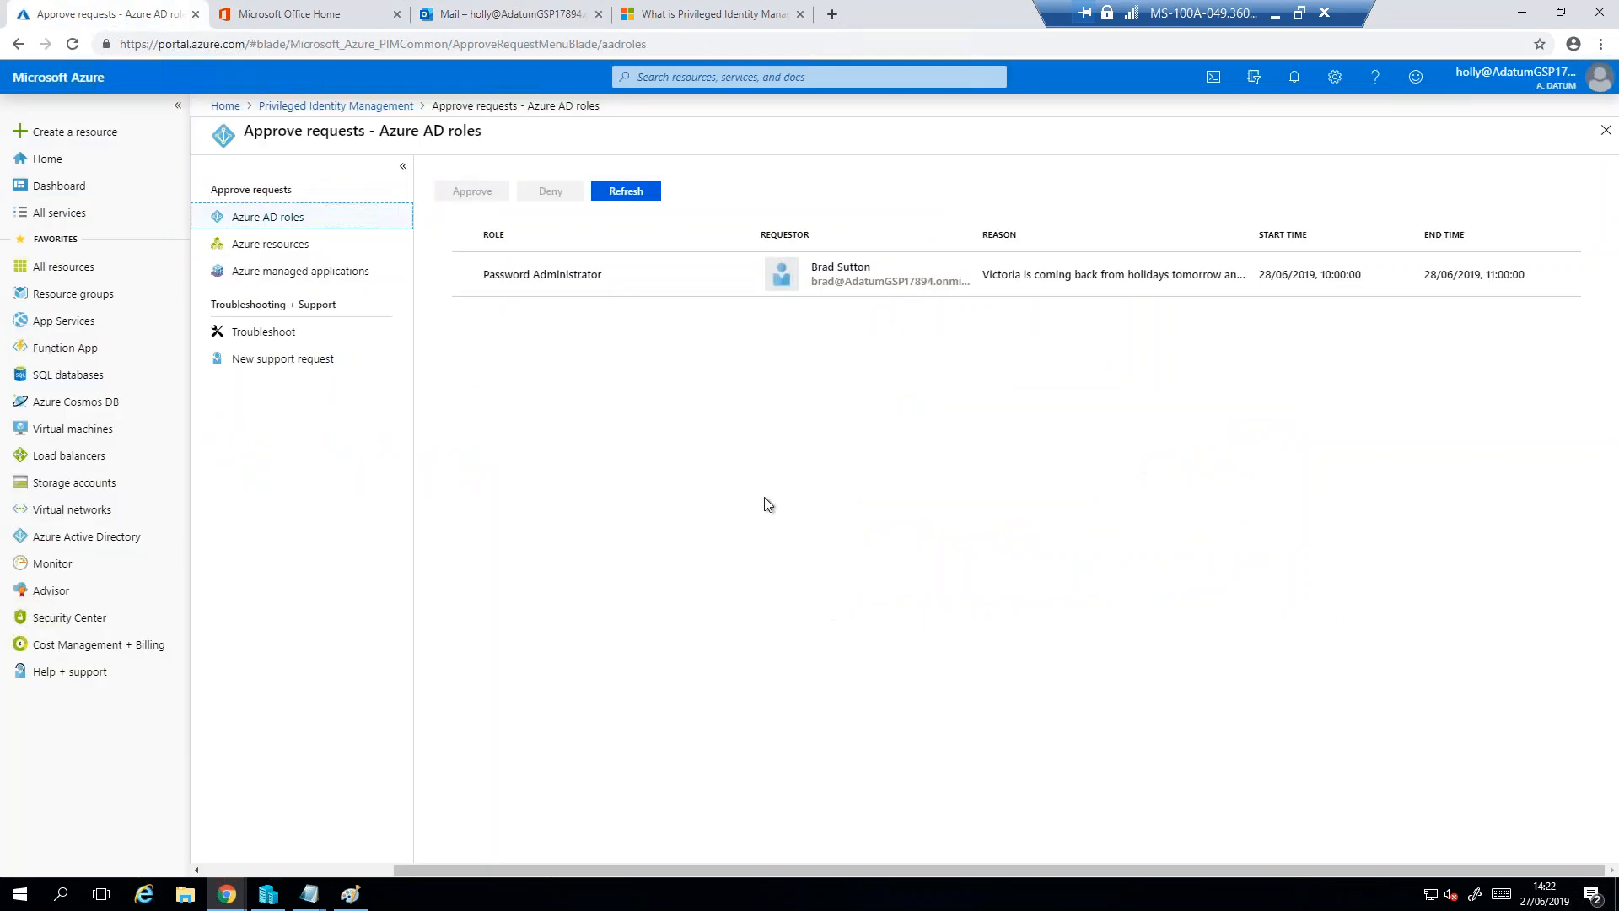
# - Approve the pending Password Administrator request, stating as reason that the approver has tomorrow off, so it is best to approve it for tomorrow
pyautogui.click(1077, 282)
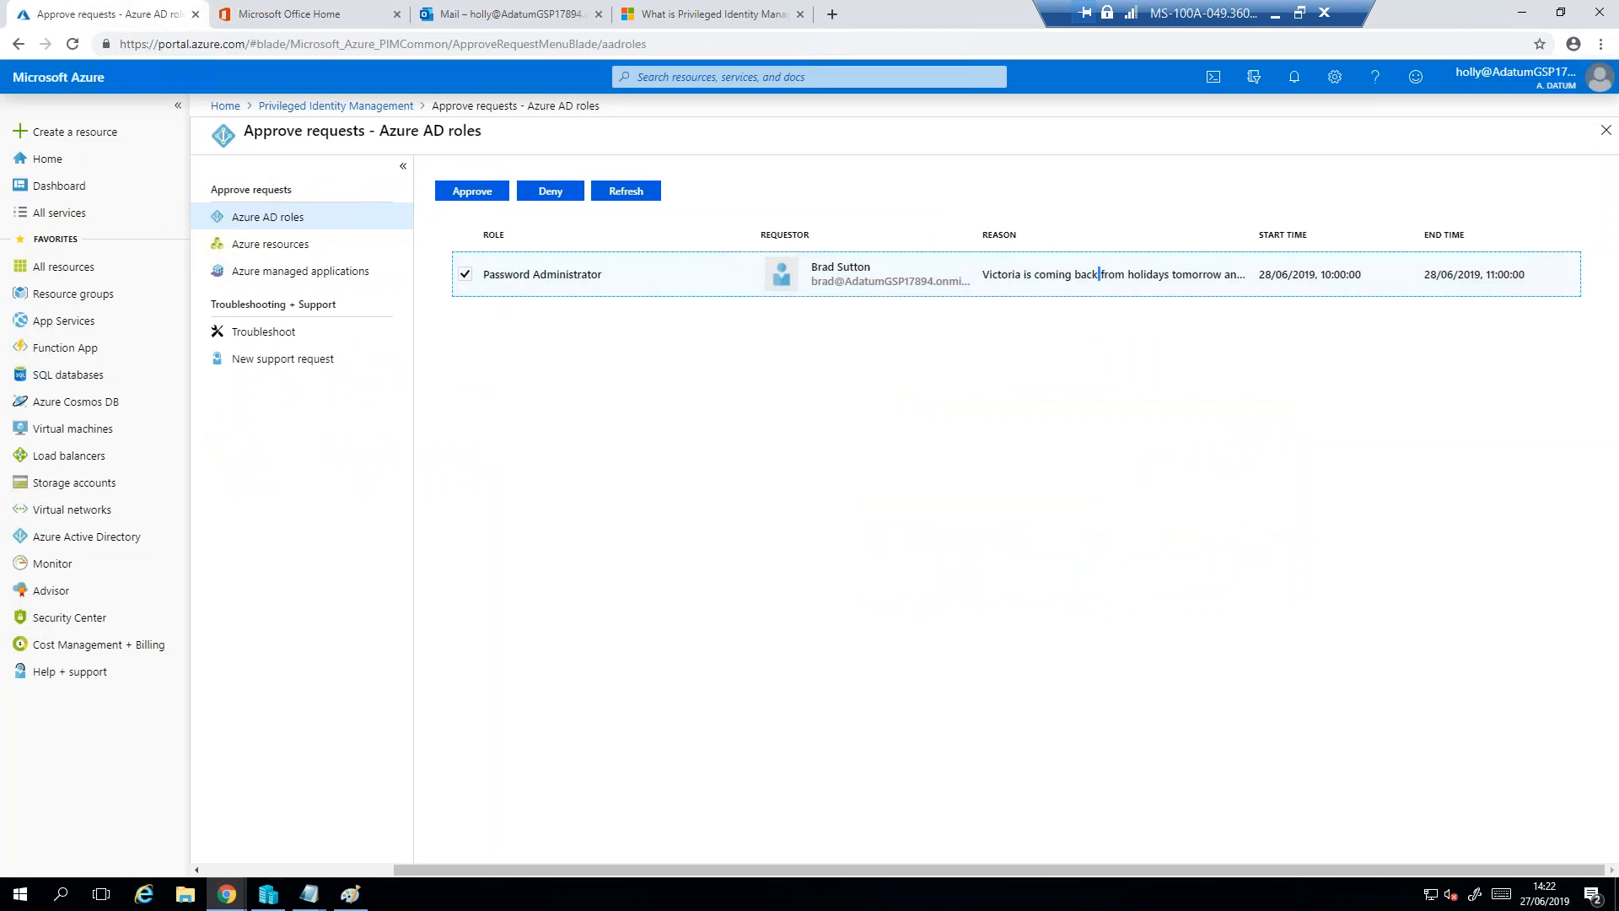
pyautogui.click(473, 194)
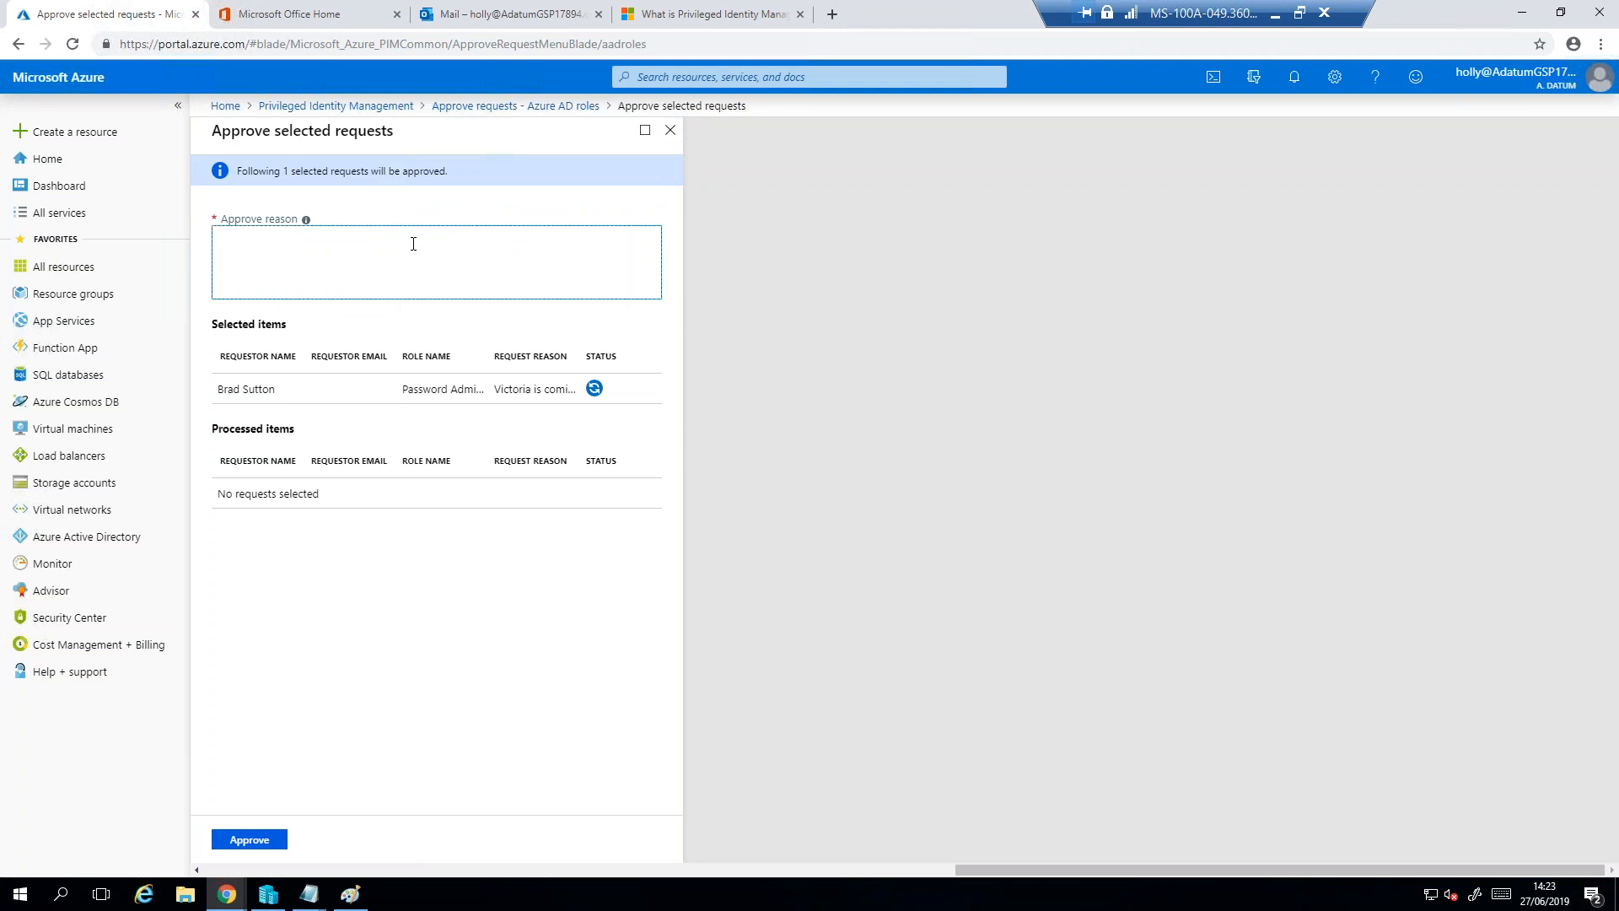
pyautogui.write('I w')
pyautogui.press('BackSpace')
pyautogui.write('am having my day off tomorrow, so its best ')
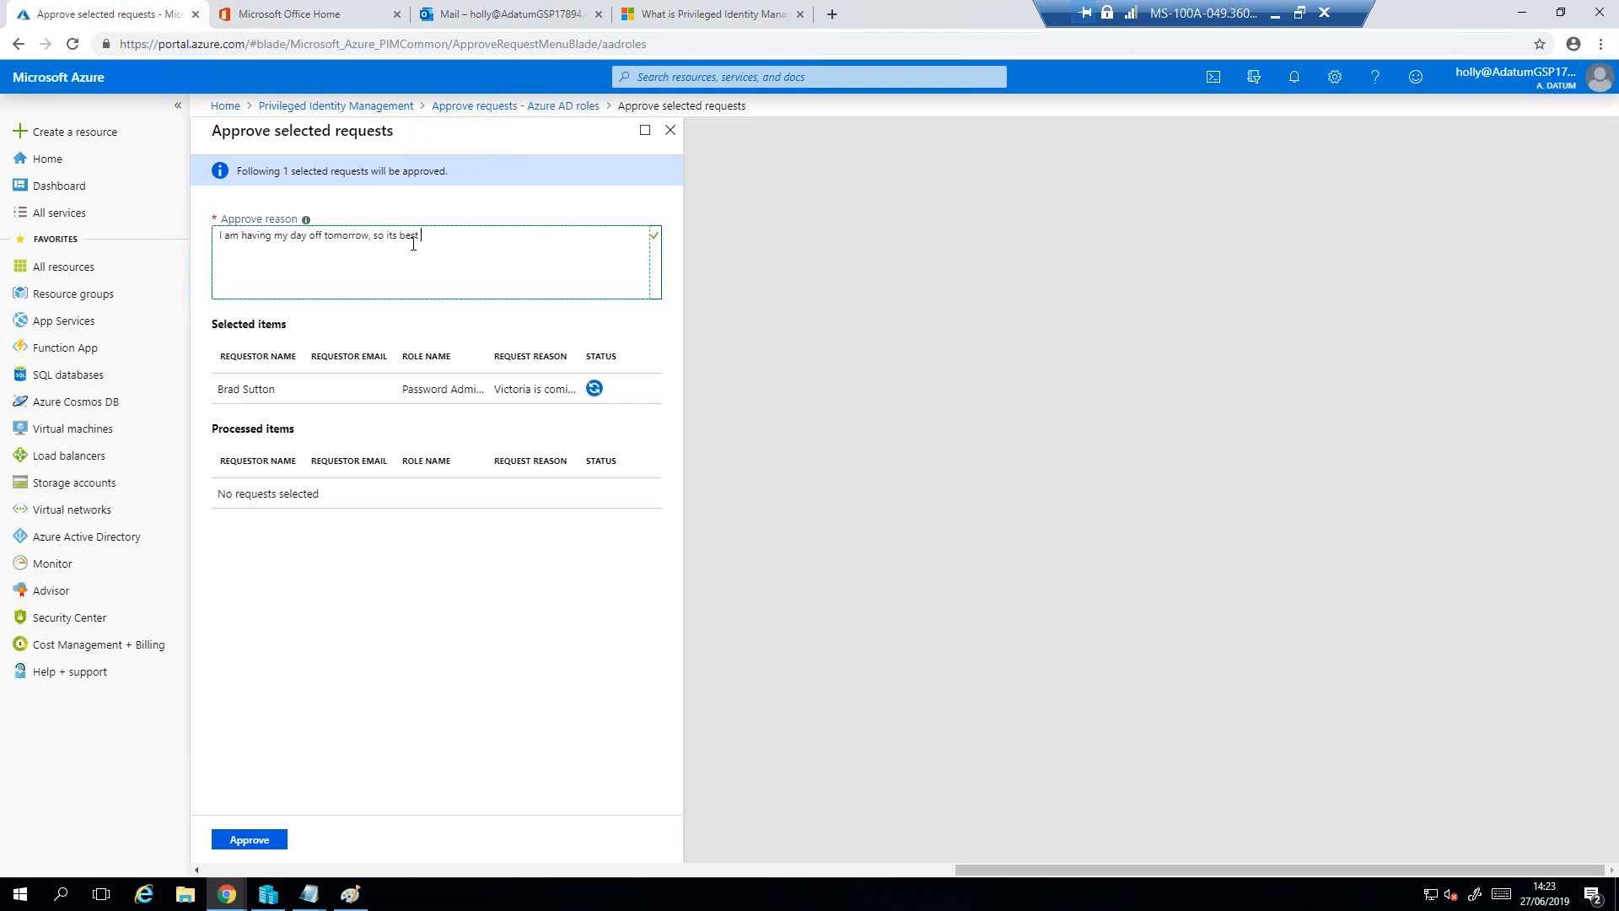
pyautogui.write('to give')
pyautogui.press('BackSpace')
pyautogui.press('BackSpace')
pyautogui.press('BackSpace')
pyautogui.press('BackSpace')
pyautogui.press('BackSpace')
pyautogui.press('BackSpace')
pyautogui.write("approve Brad's requi")
pyautogui.write('st for tomorrow')
pyautogui.click(253, 840)
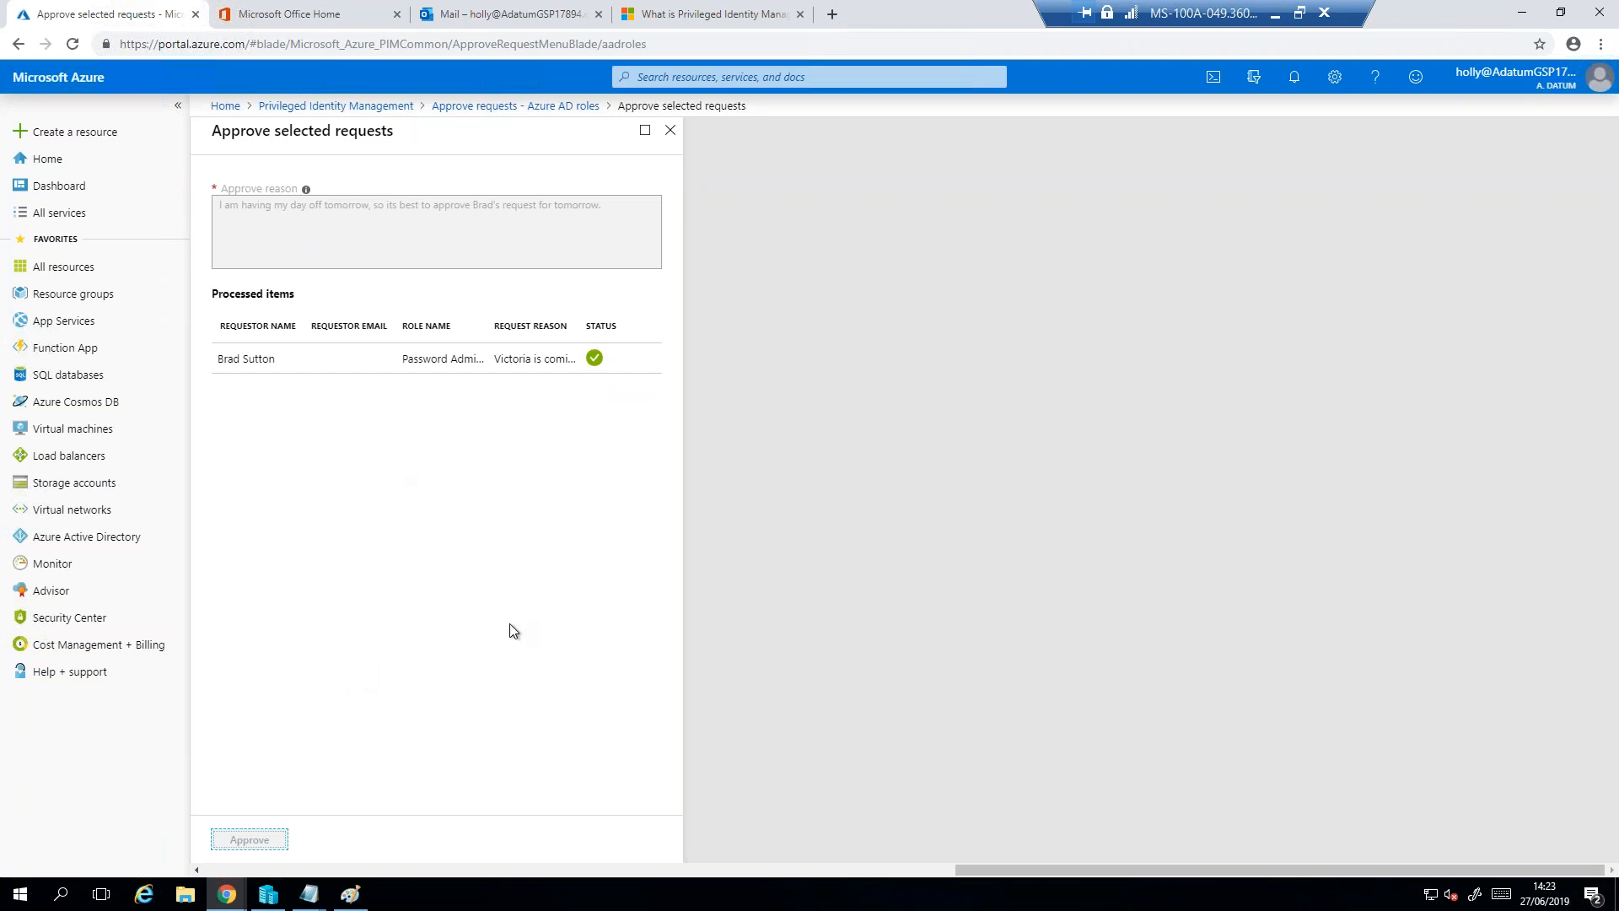
# - Return to the Privileged Identity Management overview and open the approver's own audit history for Azure AD roles
pyautogui.click(529, 653)
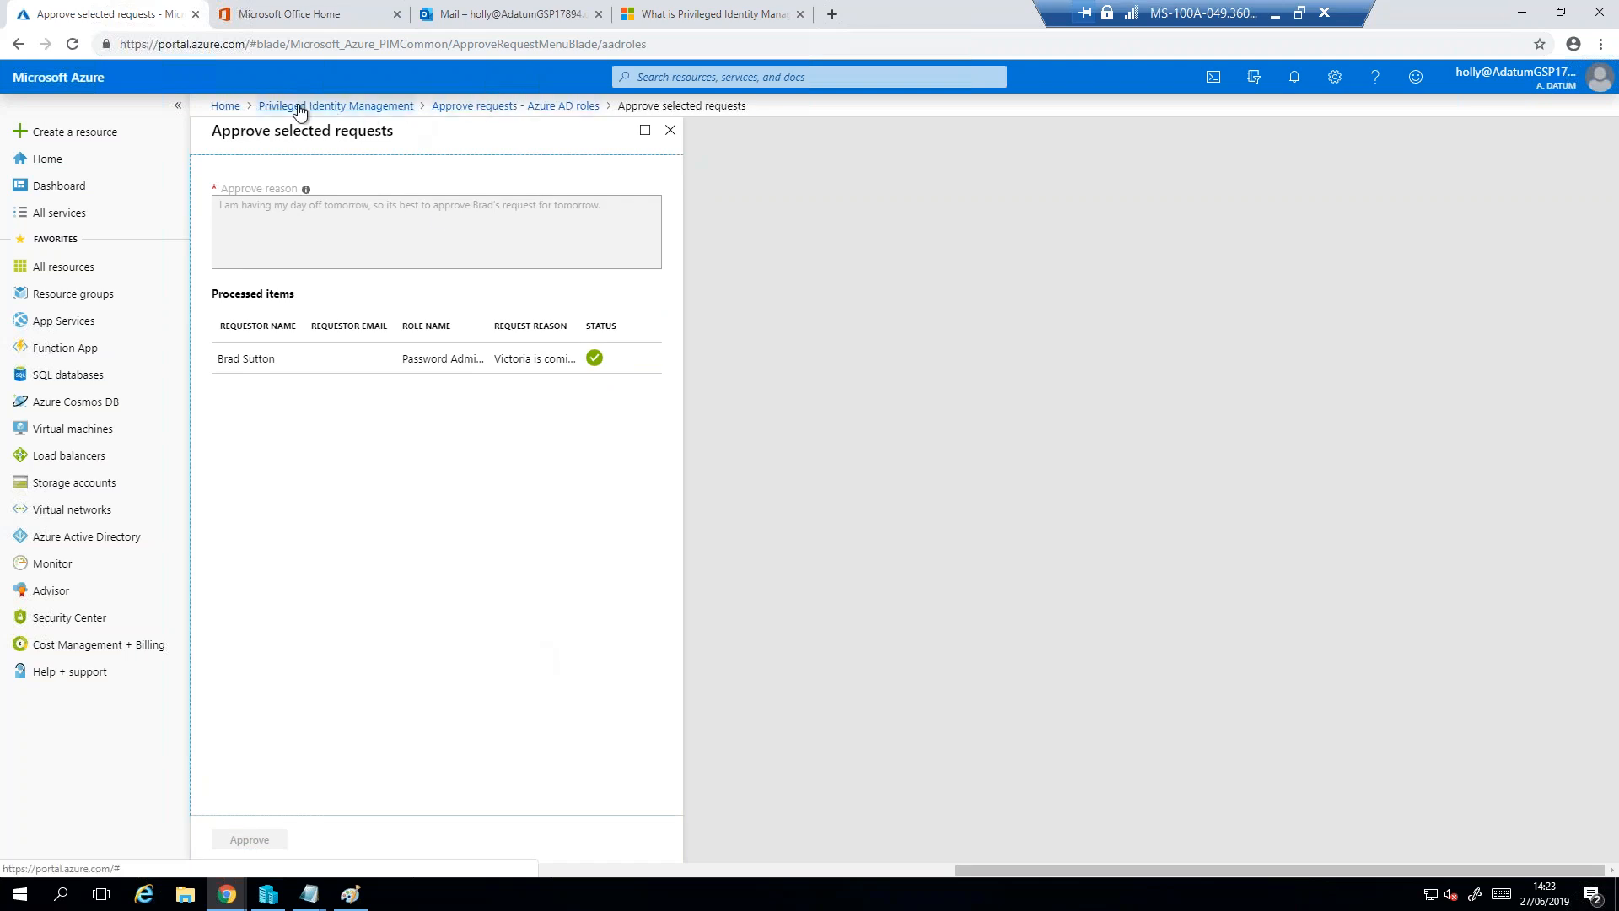
pyautogui.click(355, 108)
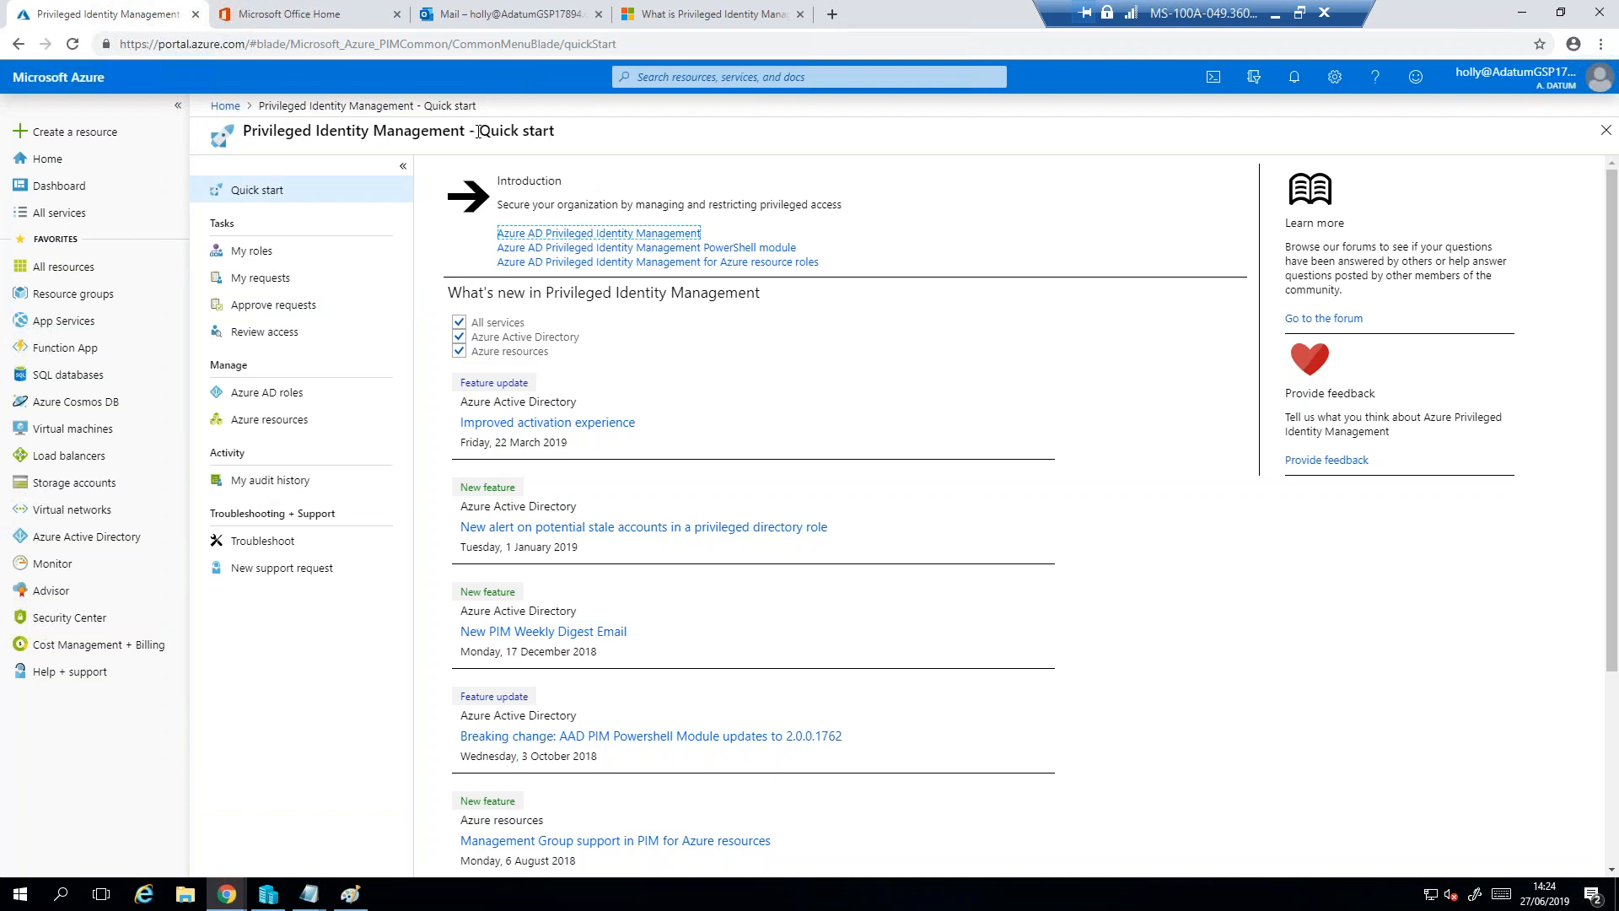
pyautogui.moveTo(464, 133); pyautogui.dragTo(240, 133)
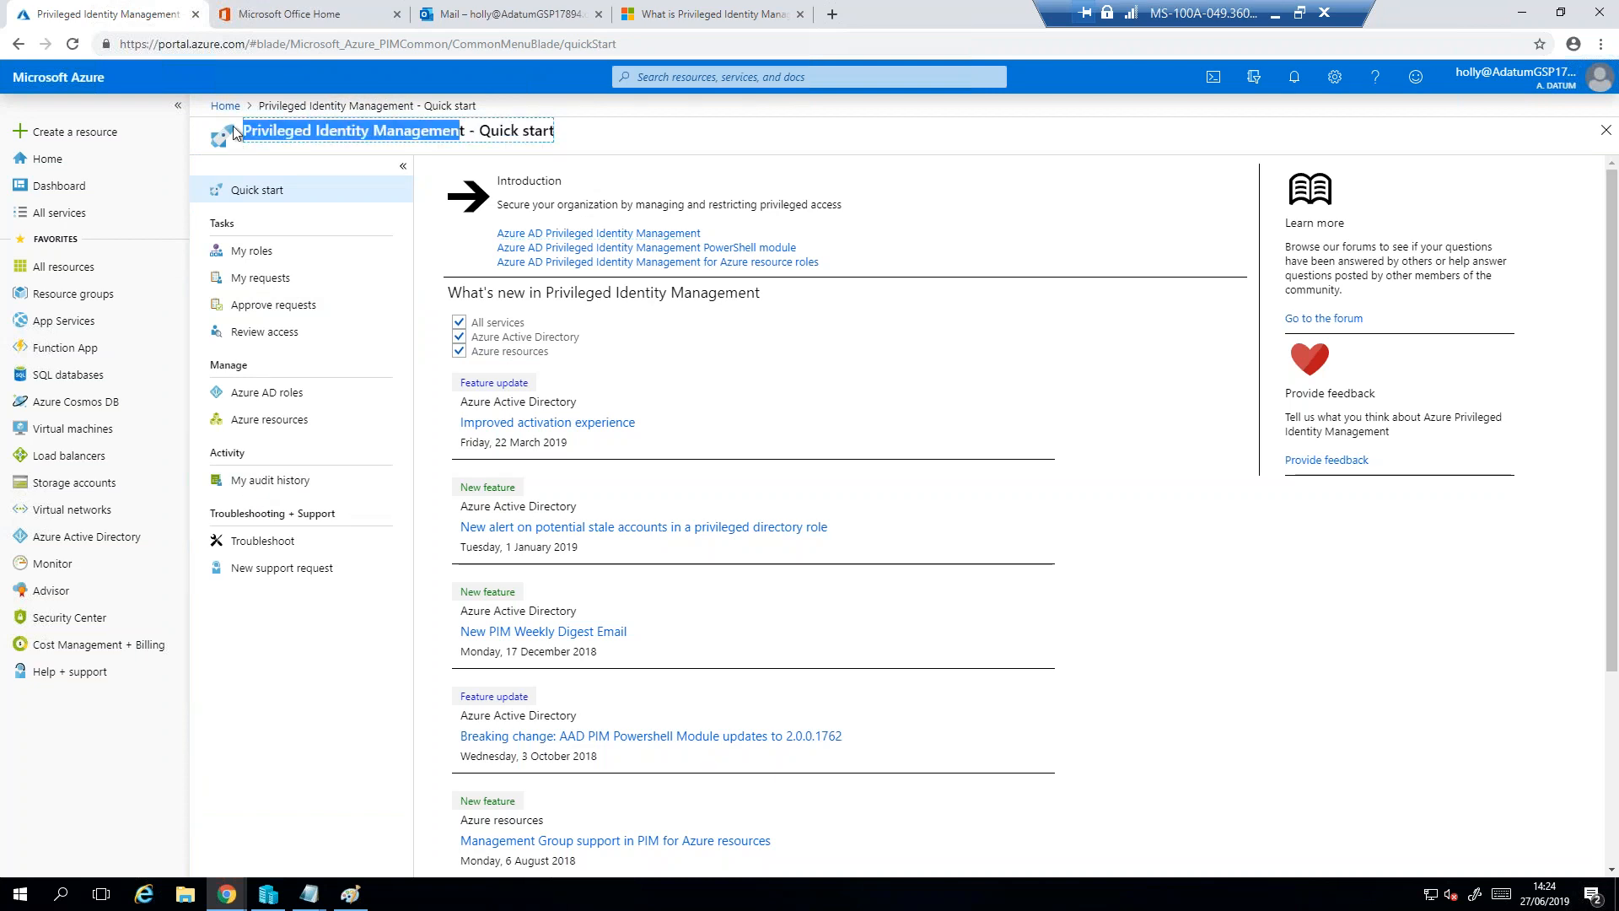
pyautogui.click(1502, 84)
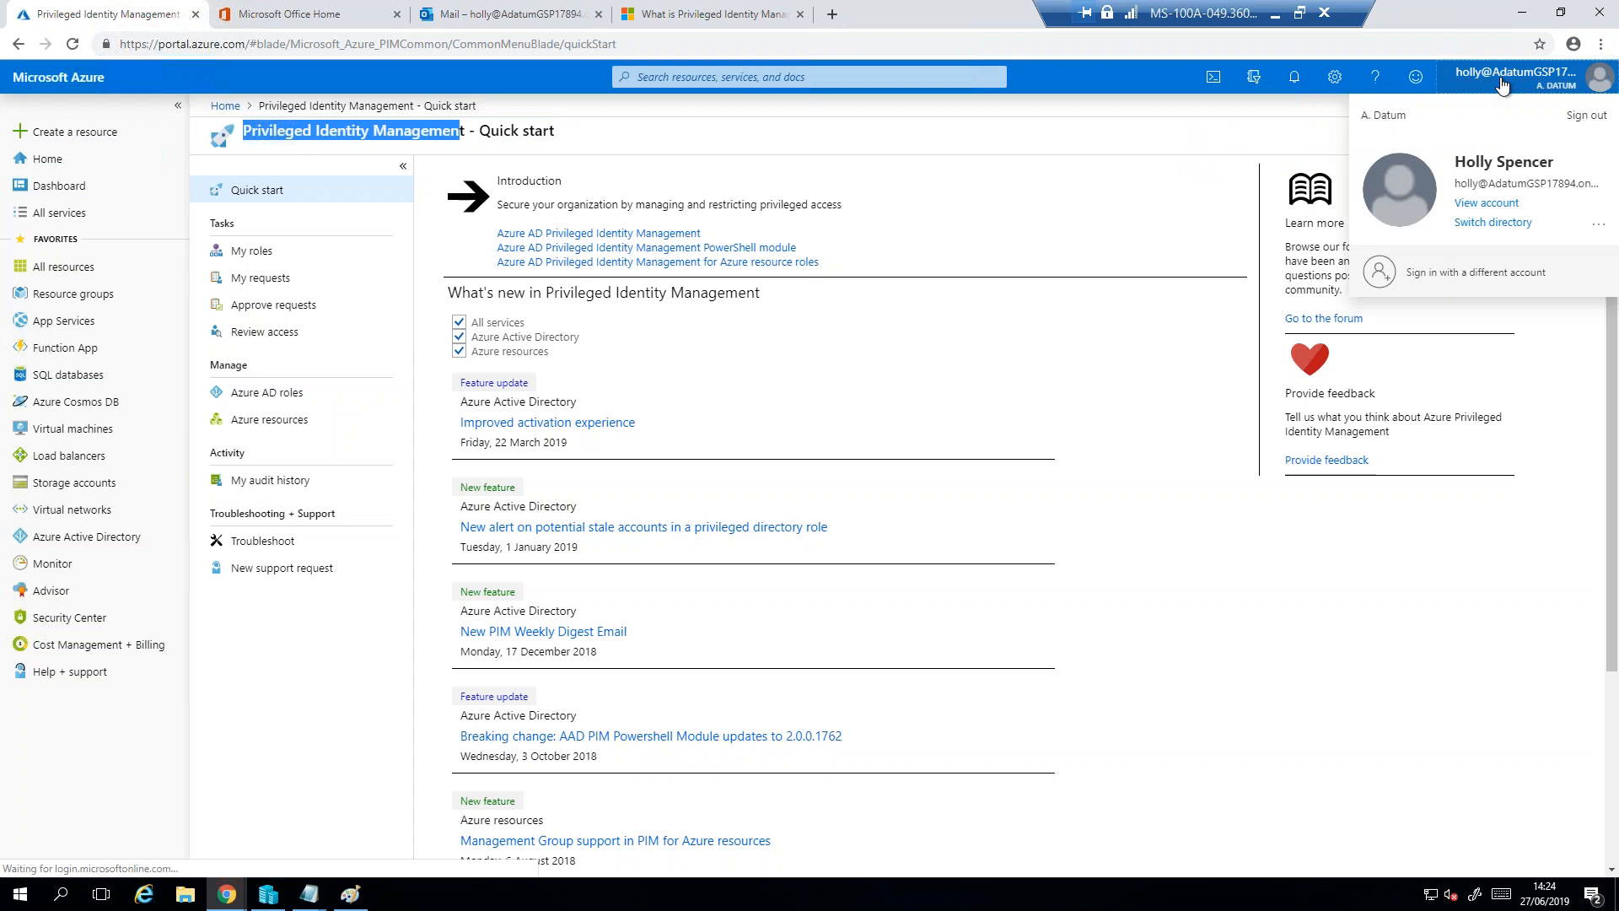
pyautogui.click(1031, 354)
pyautogui.click(251, 482)
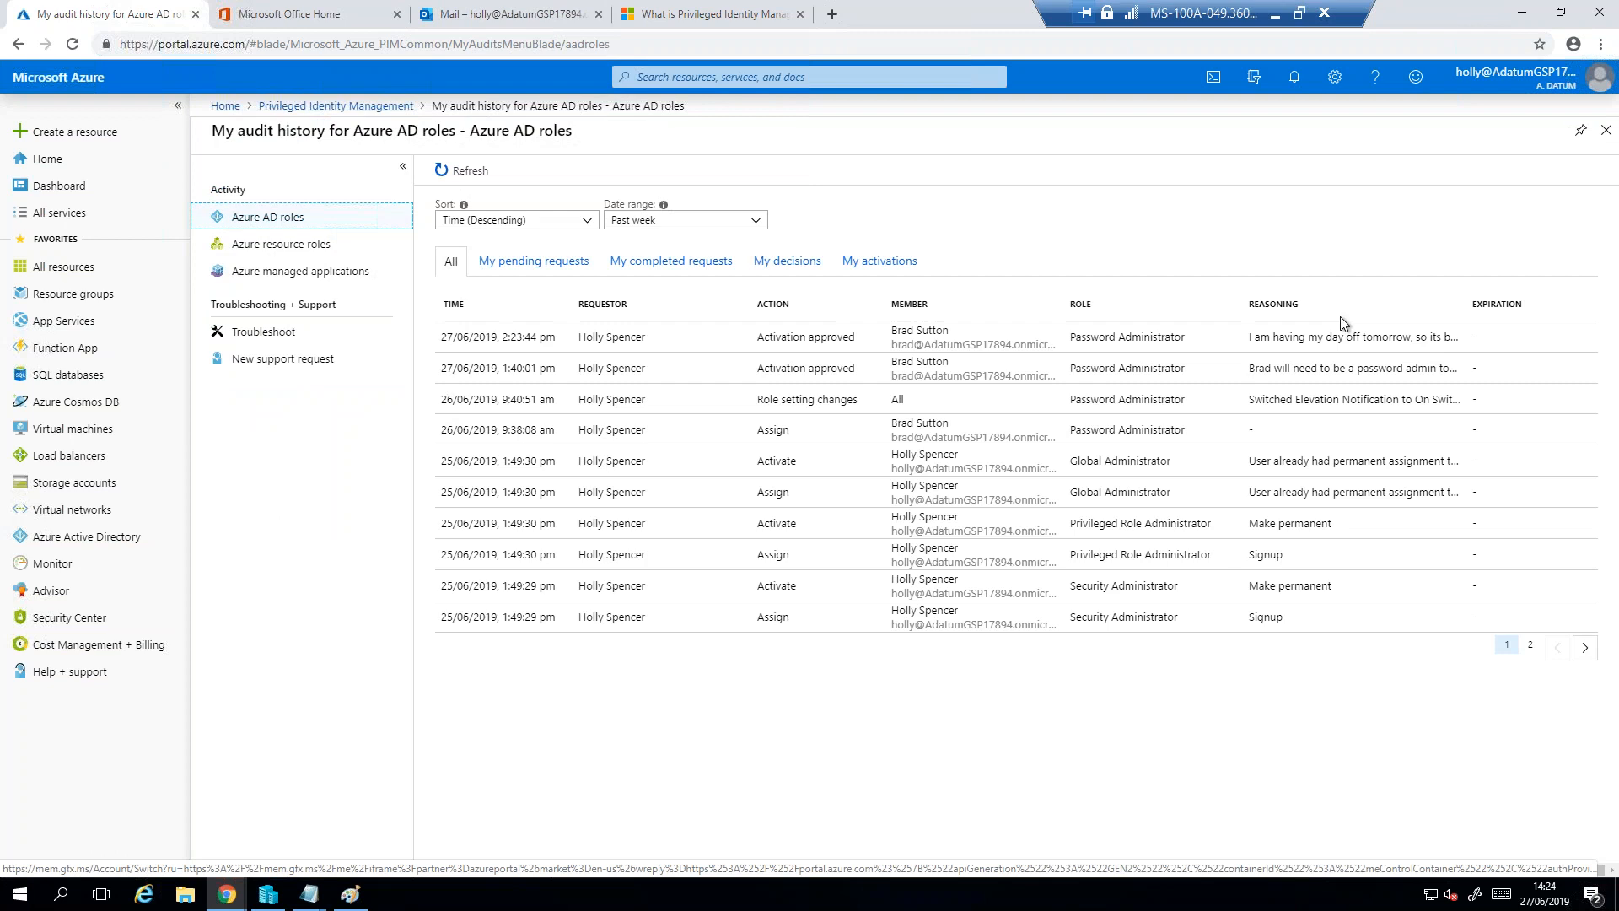
# - Examine the reasoning, time, requestor, action, member and role of the most recent activation approval in the audit history
pyautogui.moveTo(1252, 340); pyautogui.dragTo(1411, 339)
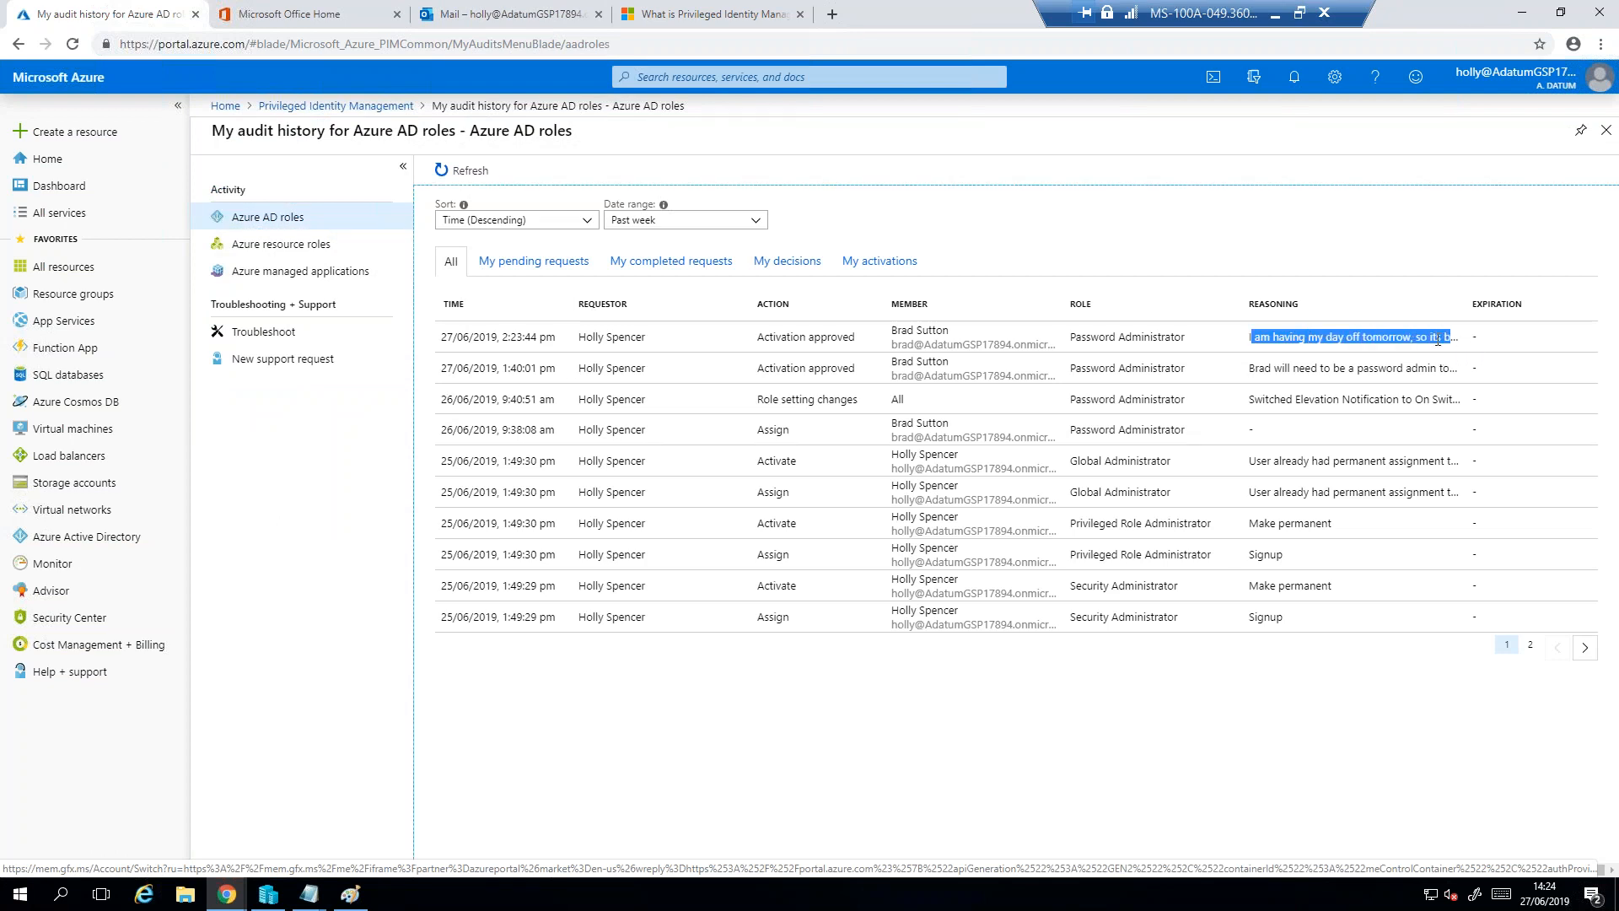
pyautogui.click(590, 335)
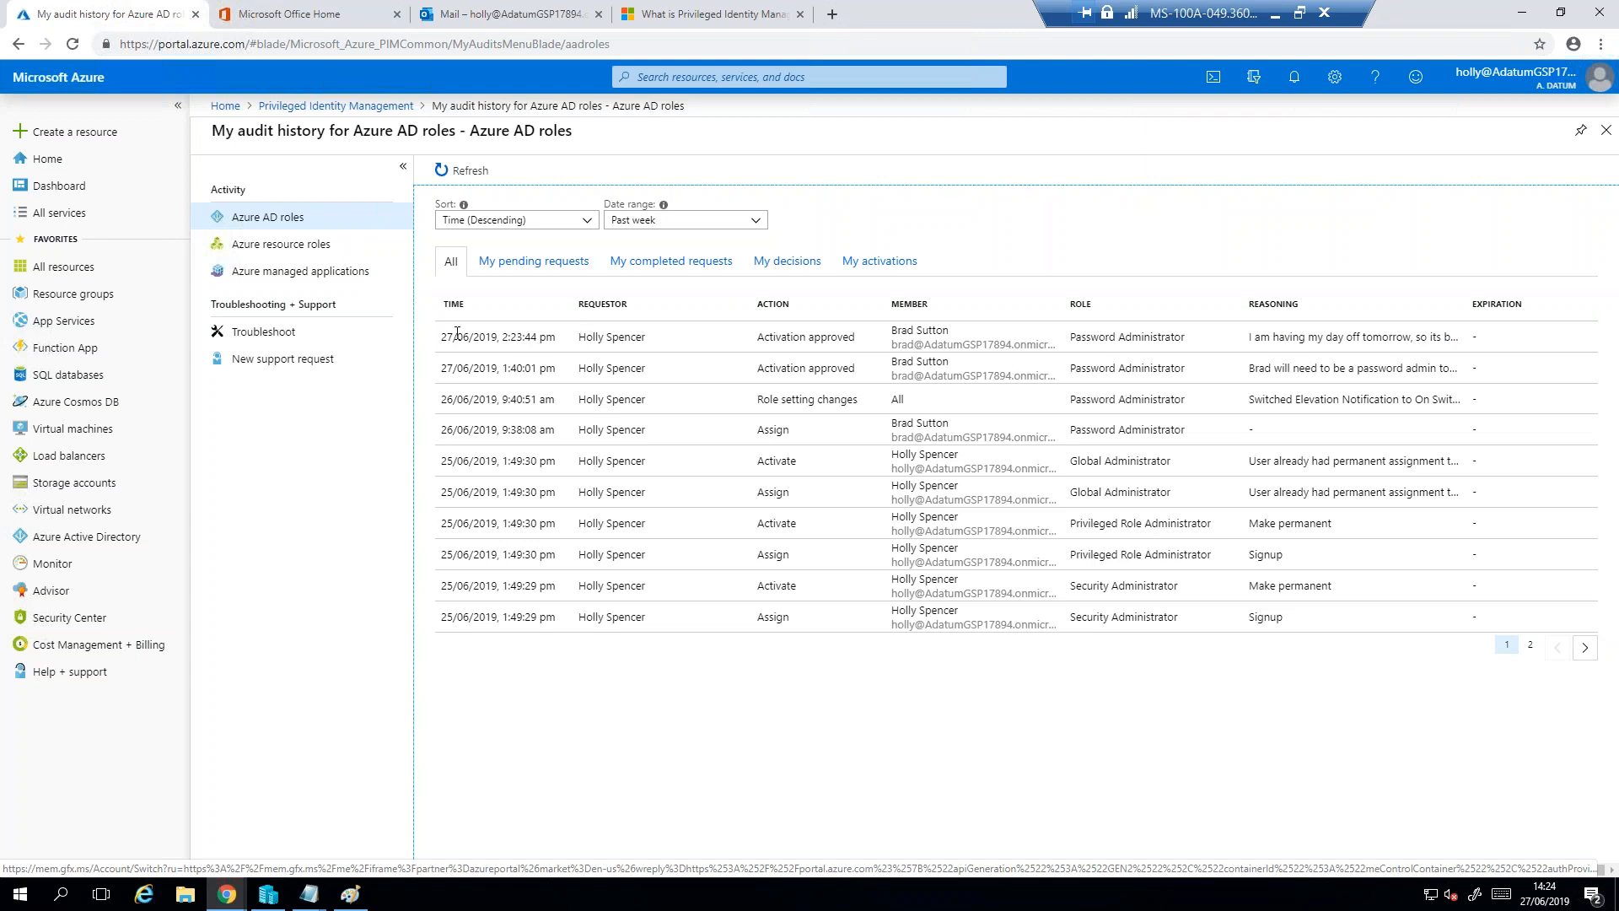
pyautogui.moveTo(447, 335); pyautogui.dragTo(851, 338)
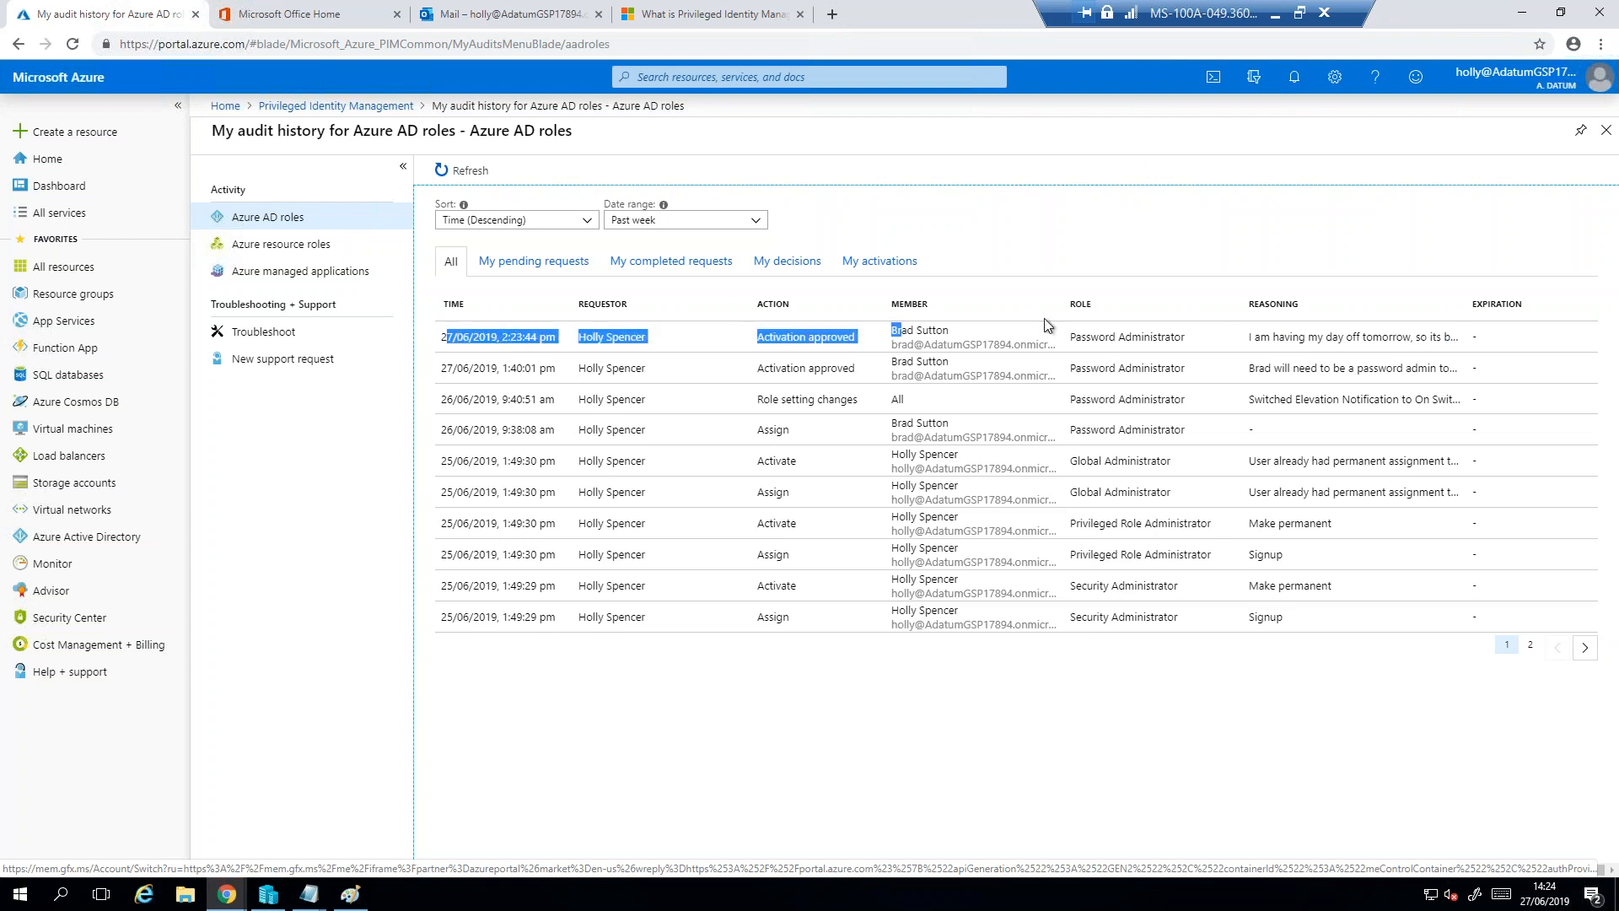
pyautogui.moveTo(995, 335); pyautogui.dragTo(844, 338)
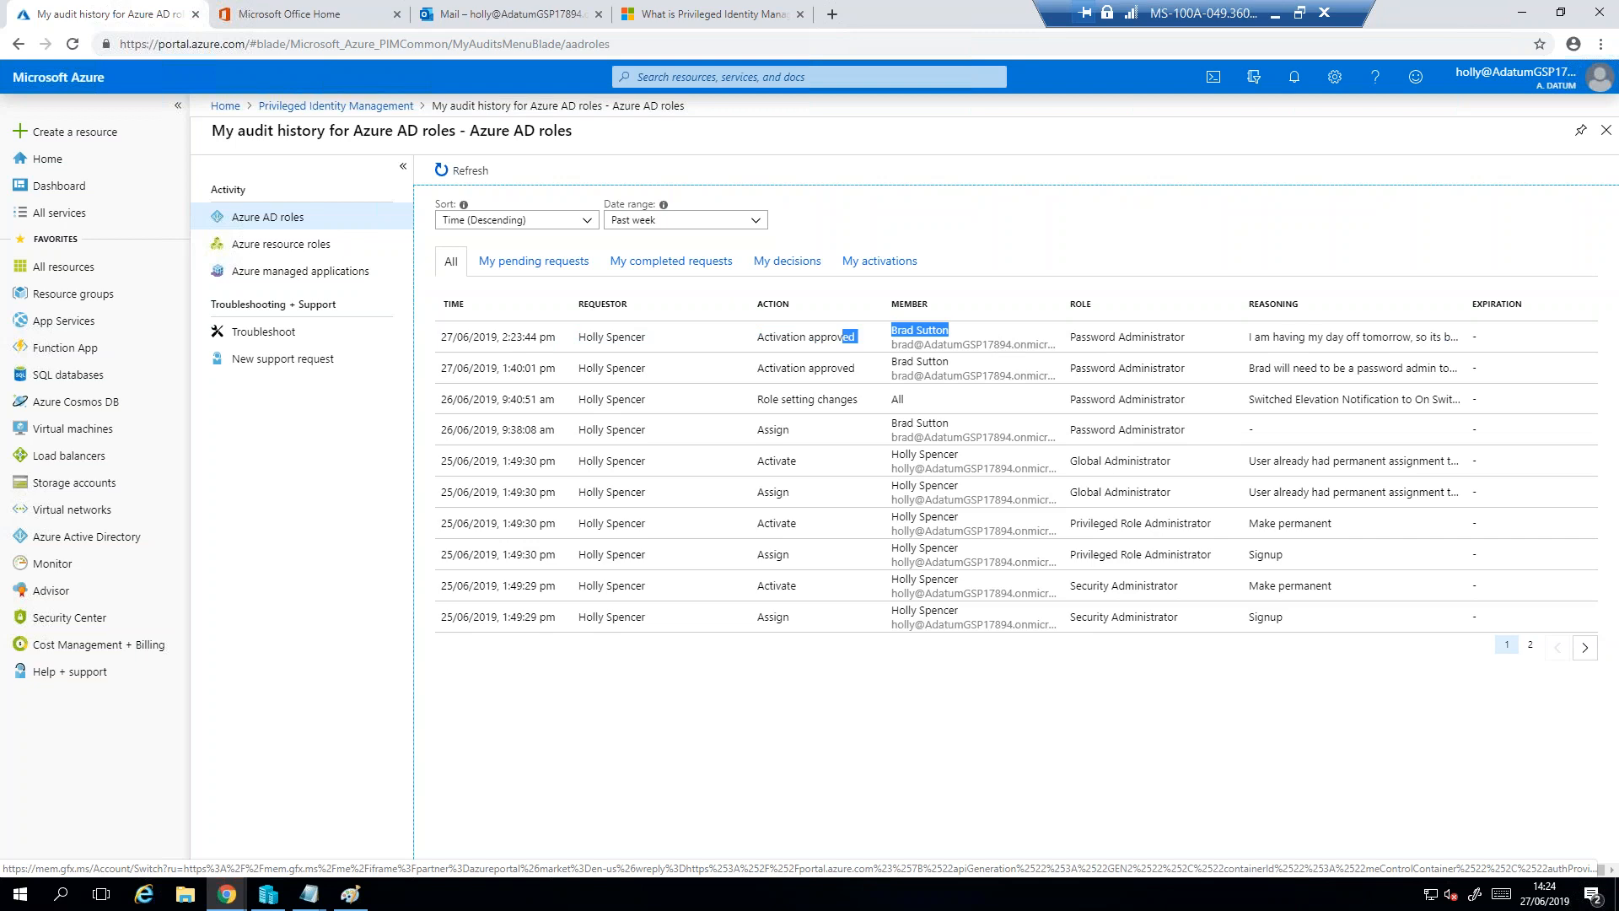
pyautogui.moveTo(1191, 337); pyautogui.dragTo(899, 346)
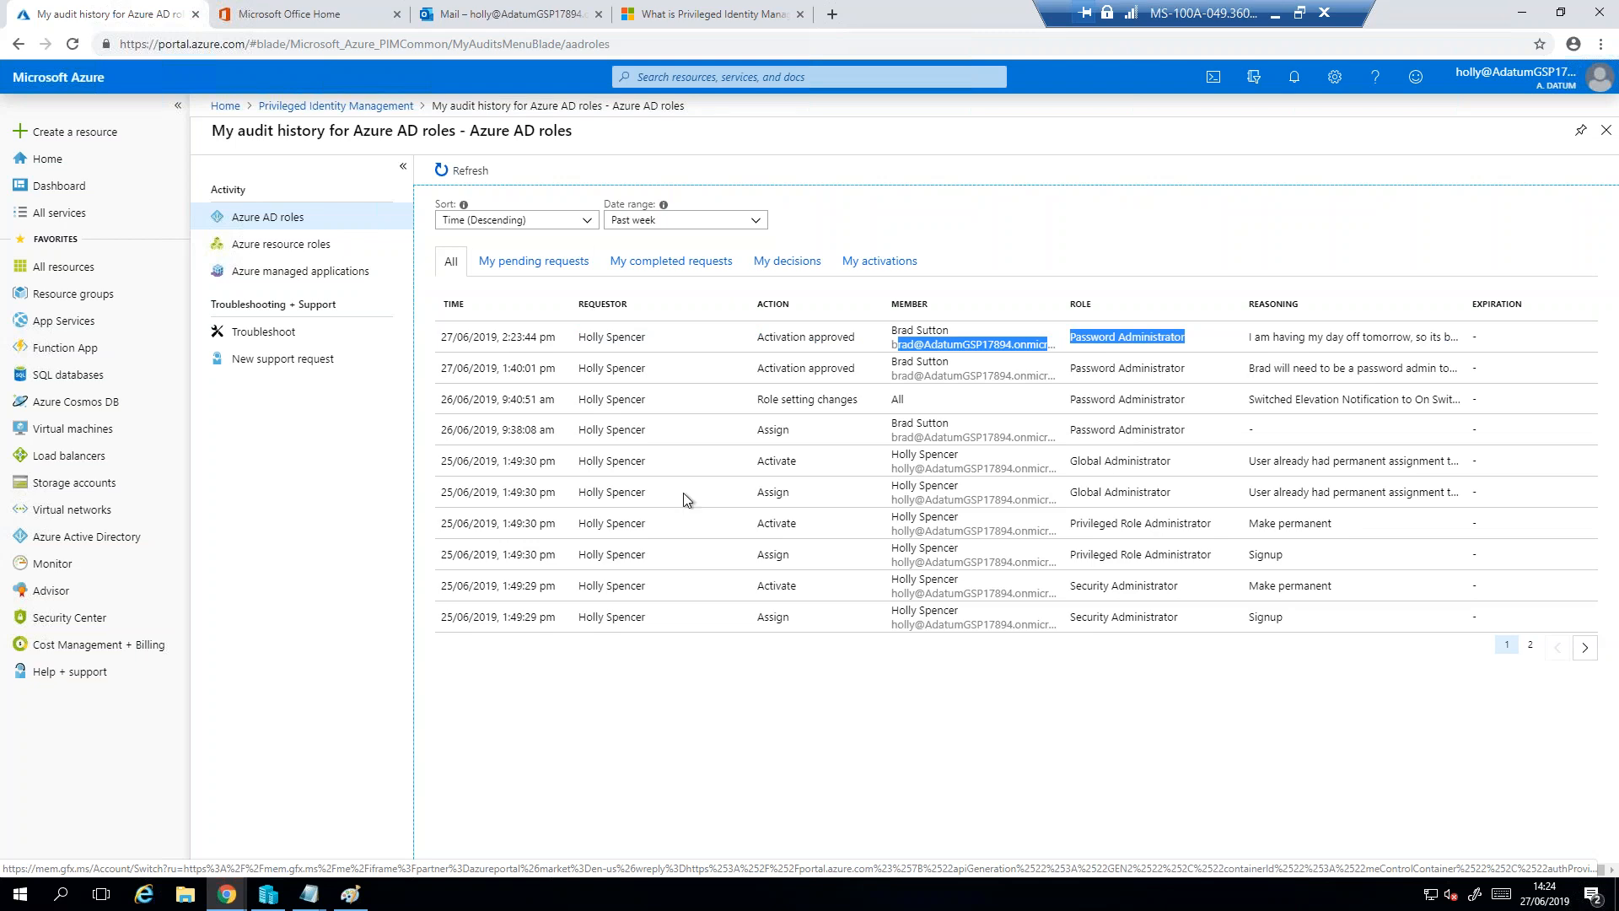
# - Switch to the requestor's incognito browser window, show the signed-in account, and return to the Azure portal home page
pyautogui.moveTo(229, 897)
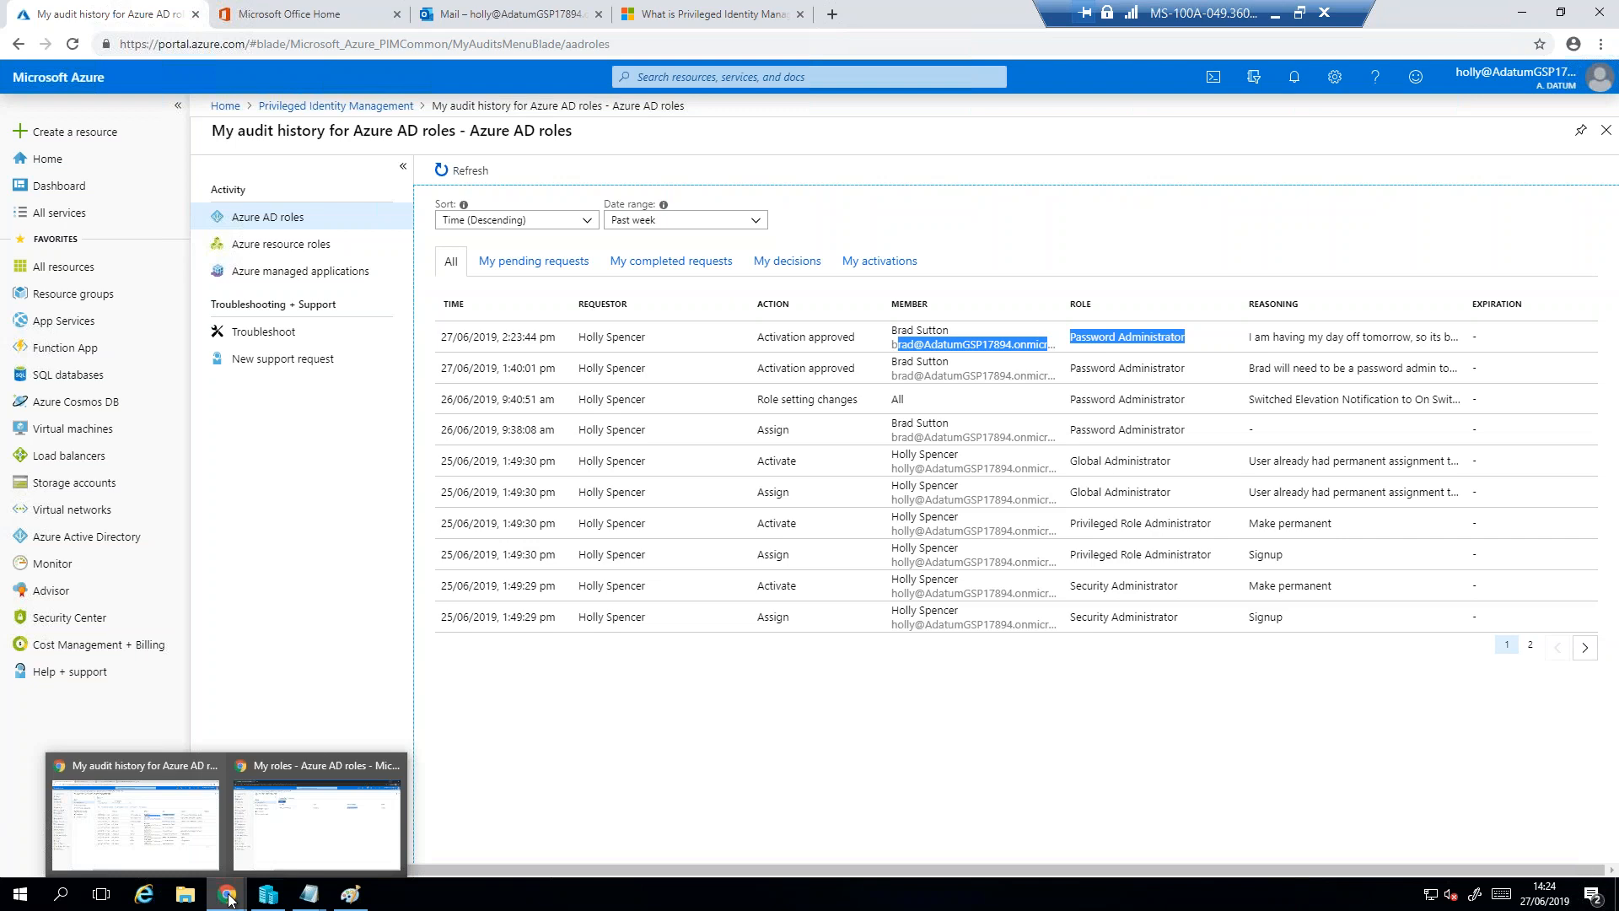
pyautogui.click(320, 829)
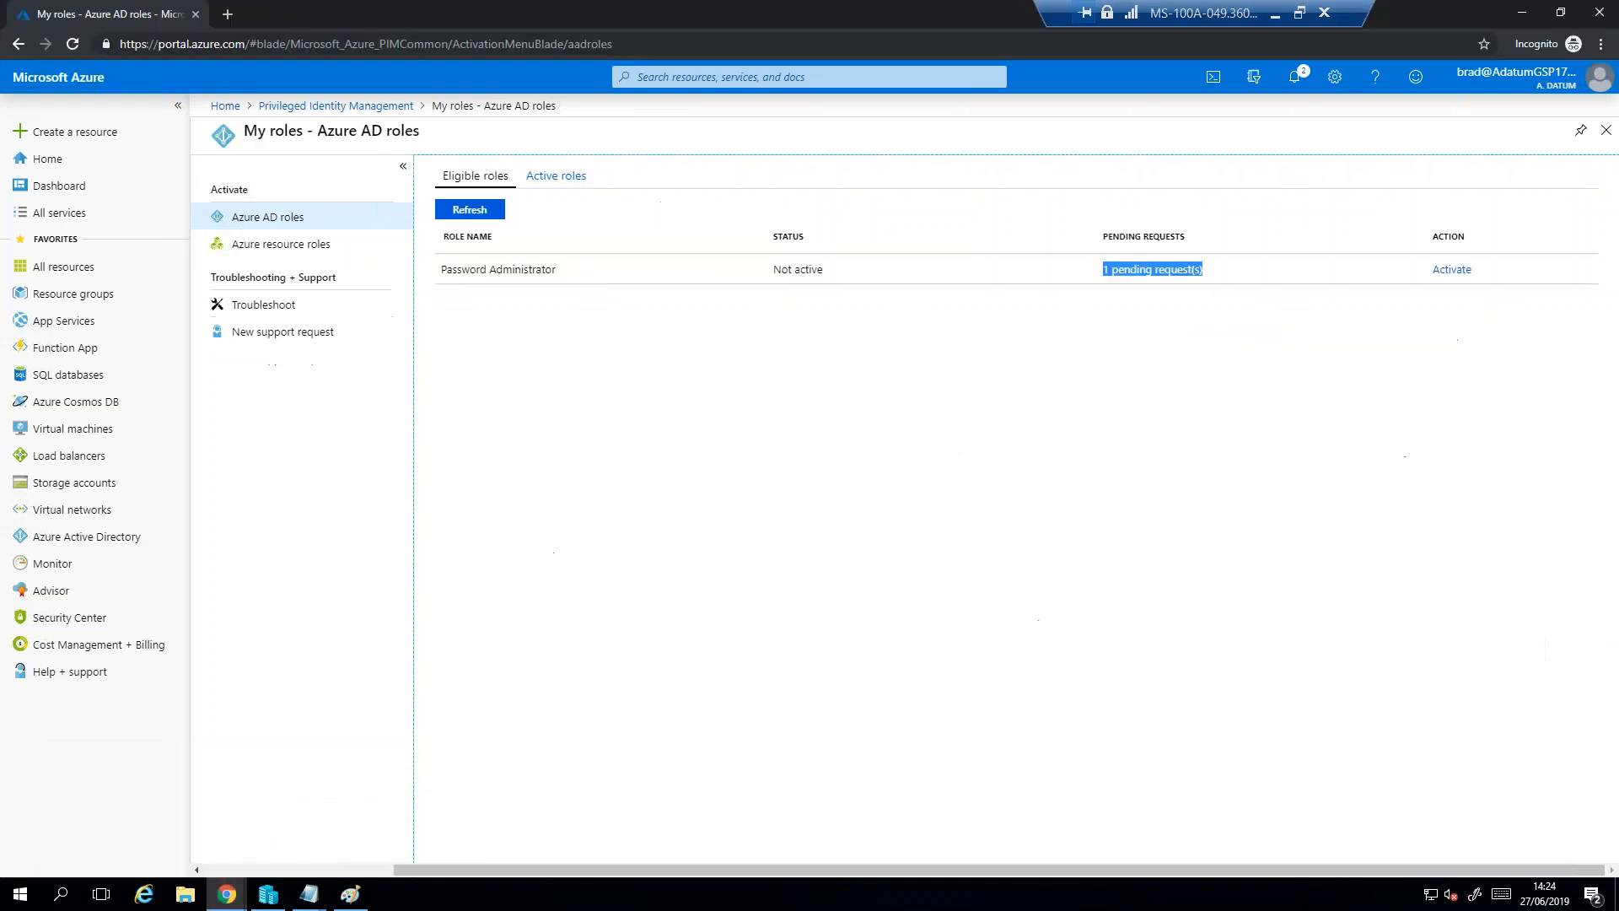
pyautogui.click(1510, 81)
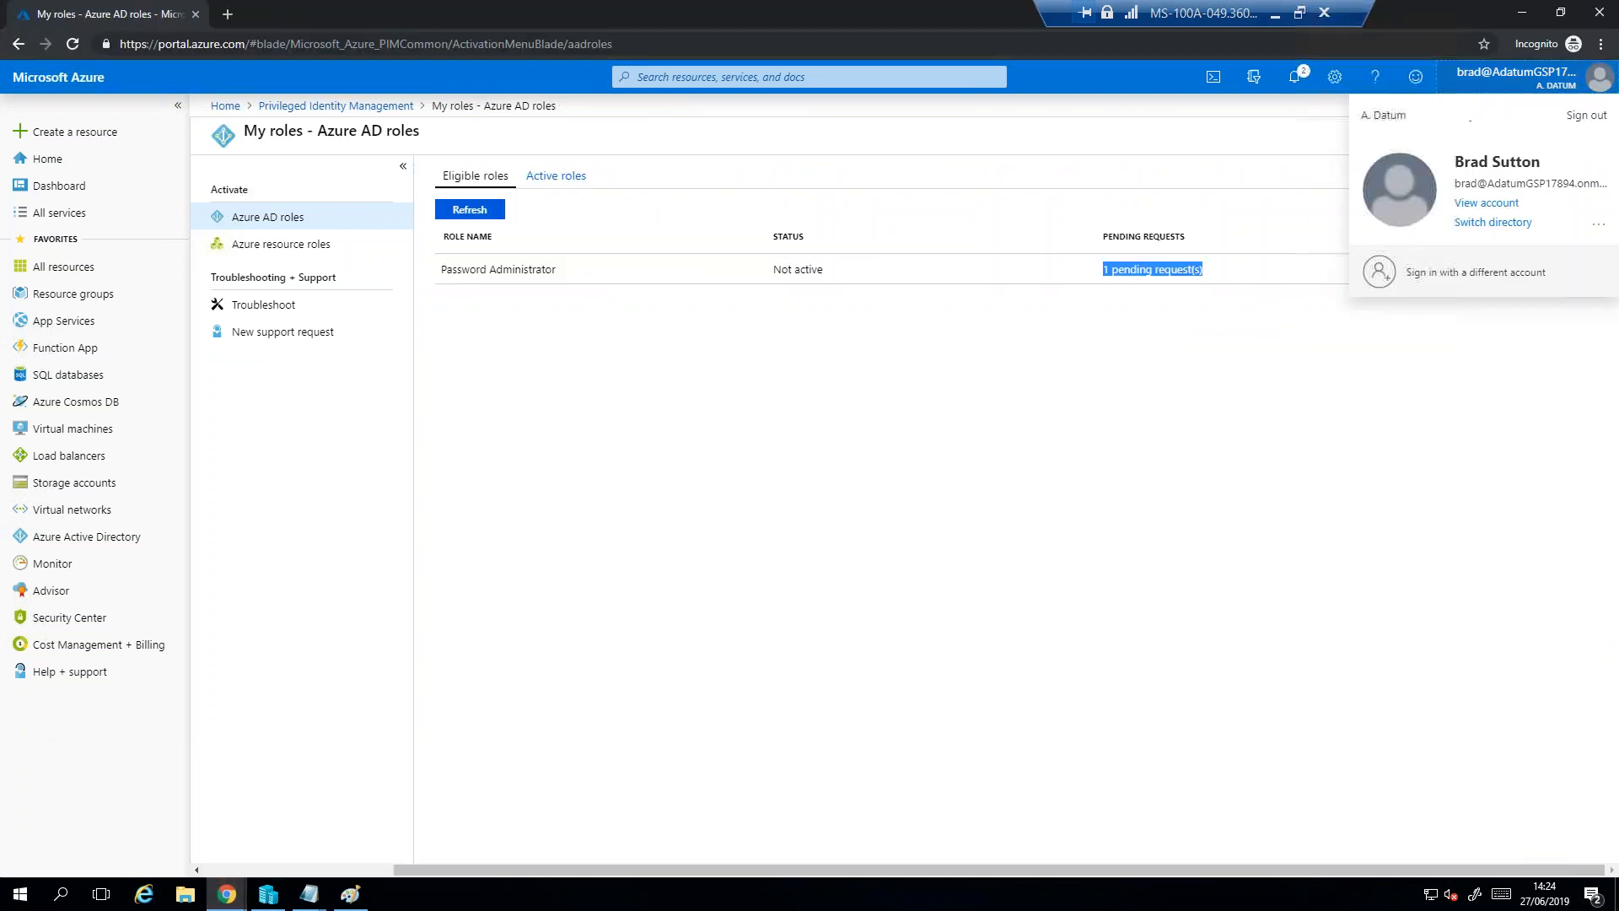
pyautogui.click(37, 79)
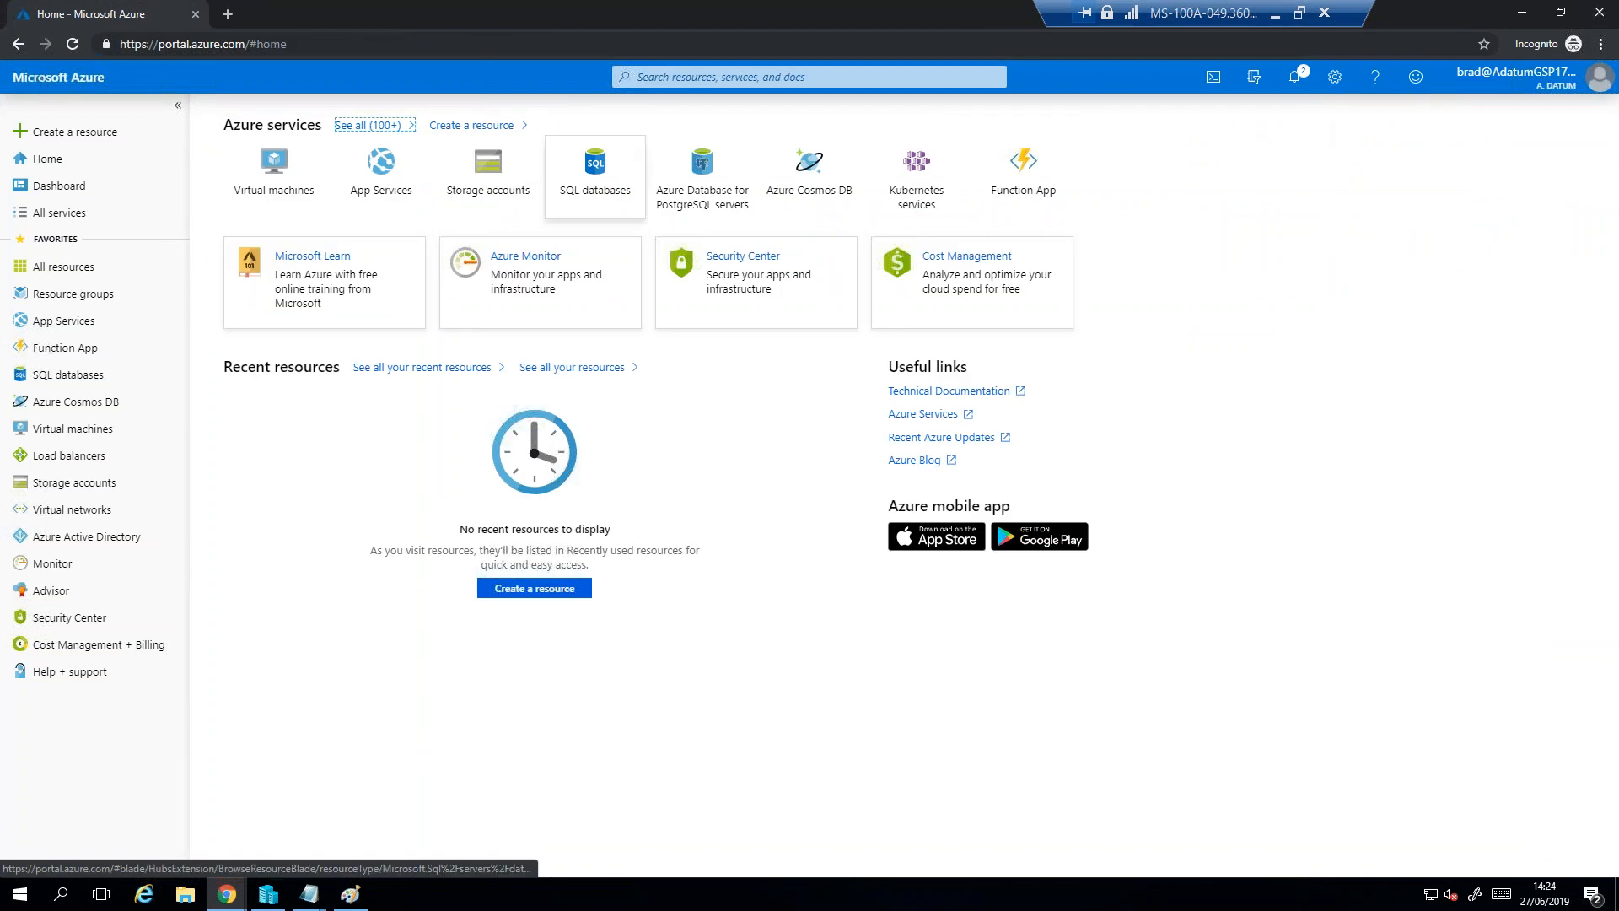
# - Search the portal for Azure AD Privileged Identity Management and check the status of the requestor's own Azure AD role requests
pyautogui.click(699, 77)
pyautogui.write('privele')
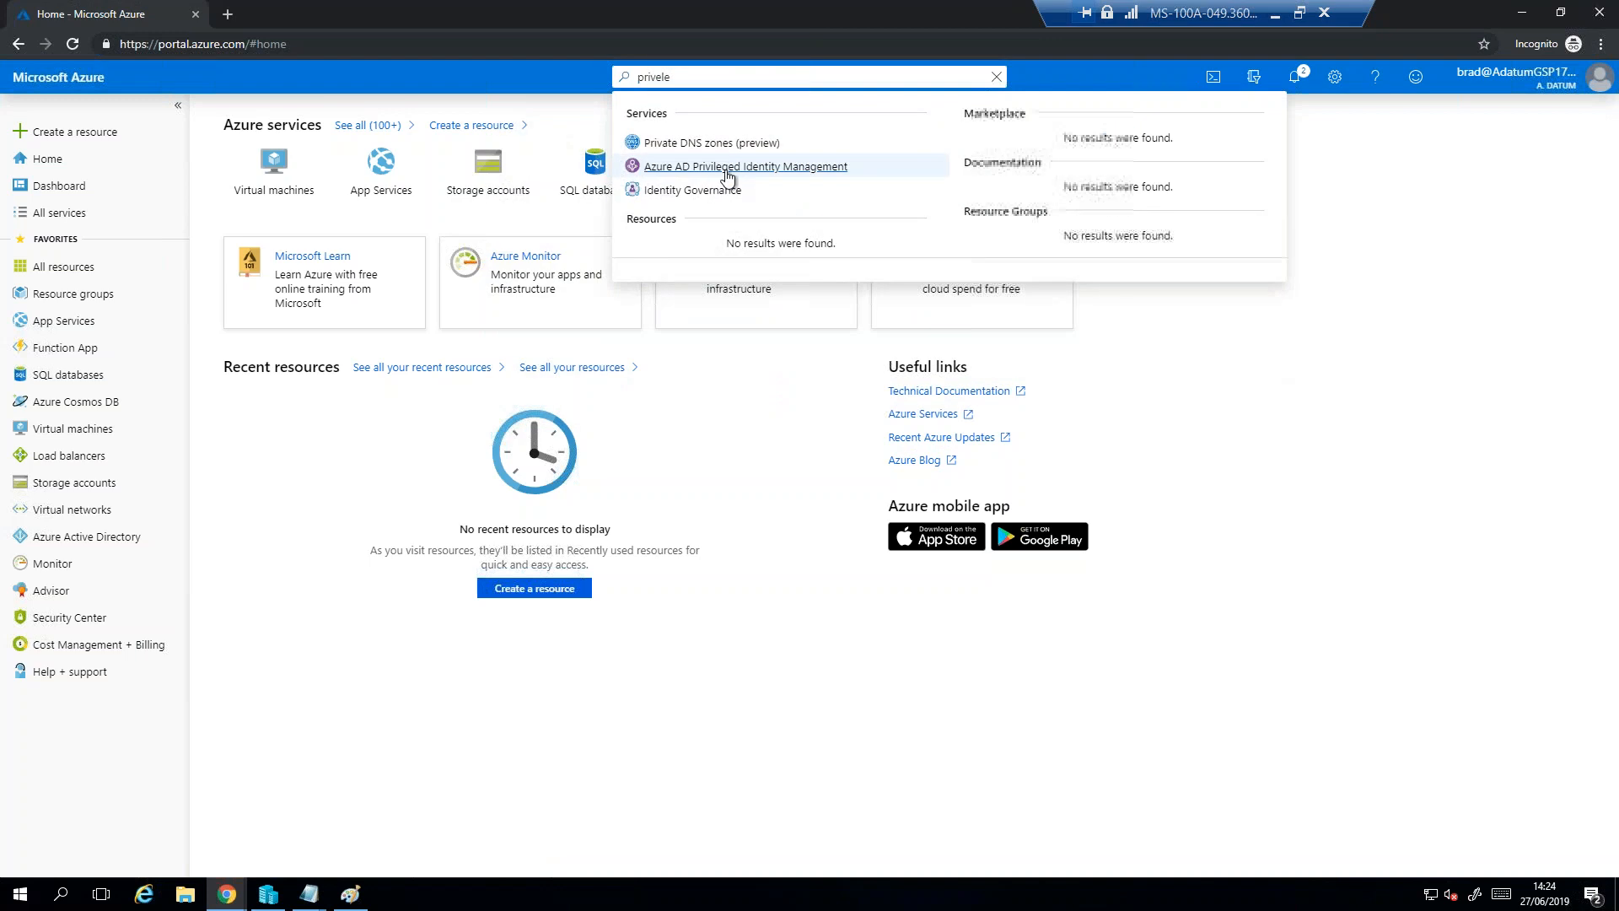
pyautogui.click(661, 173)
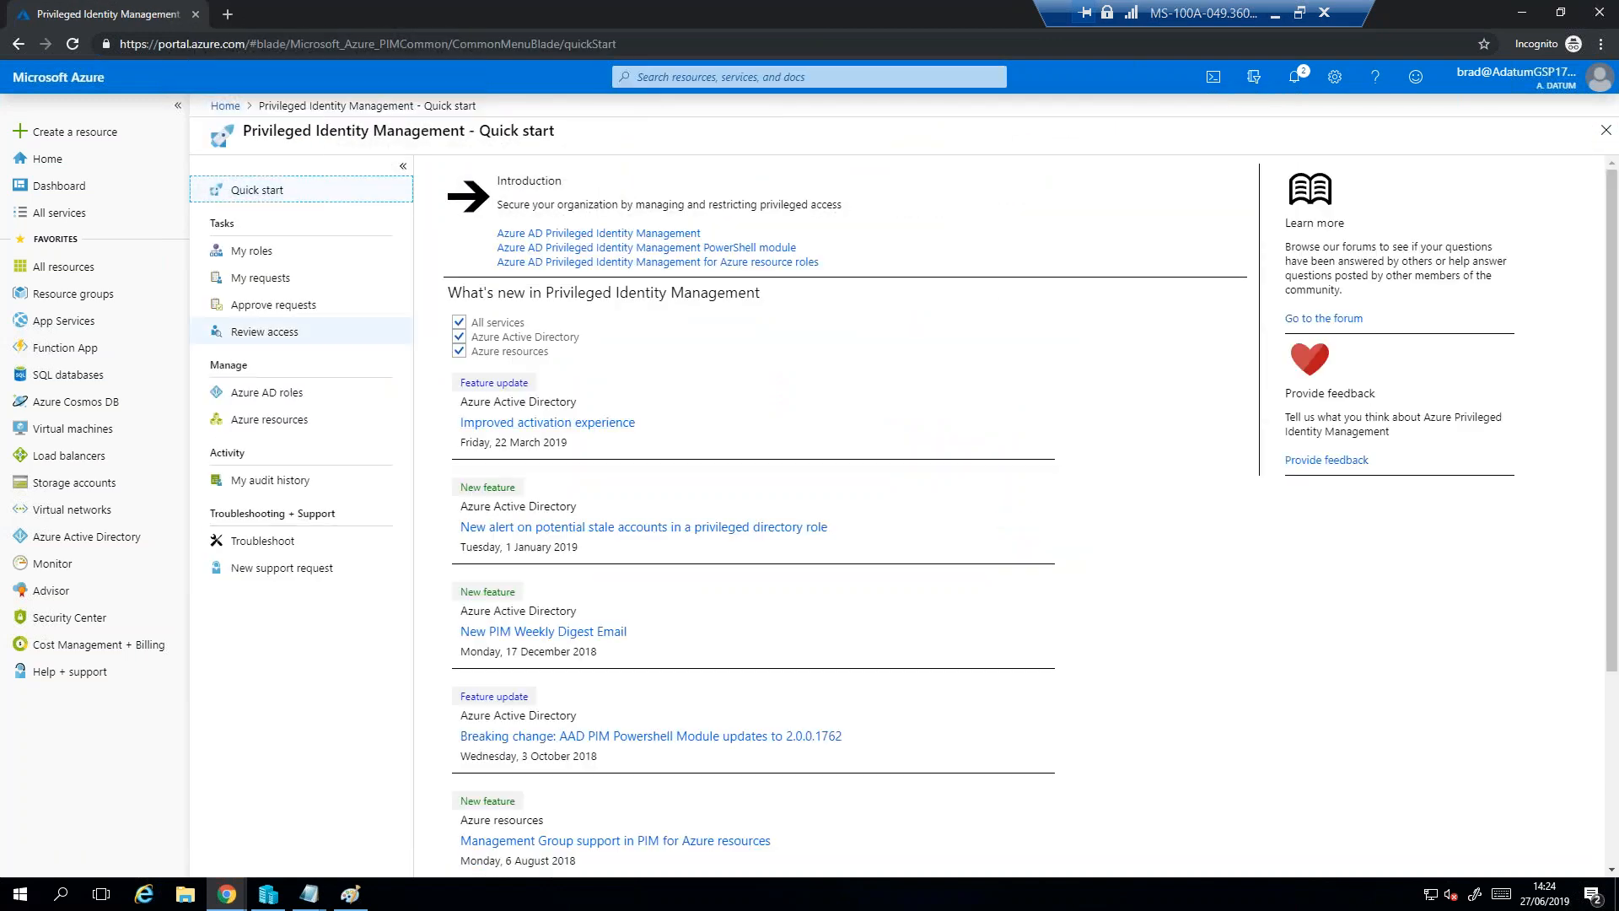
pyautogui.click(275, 283)
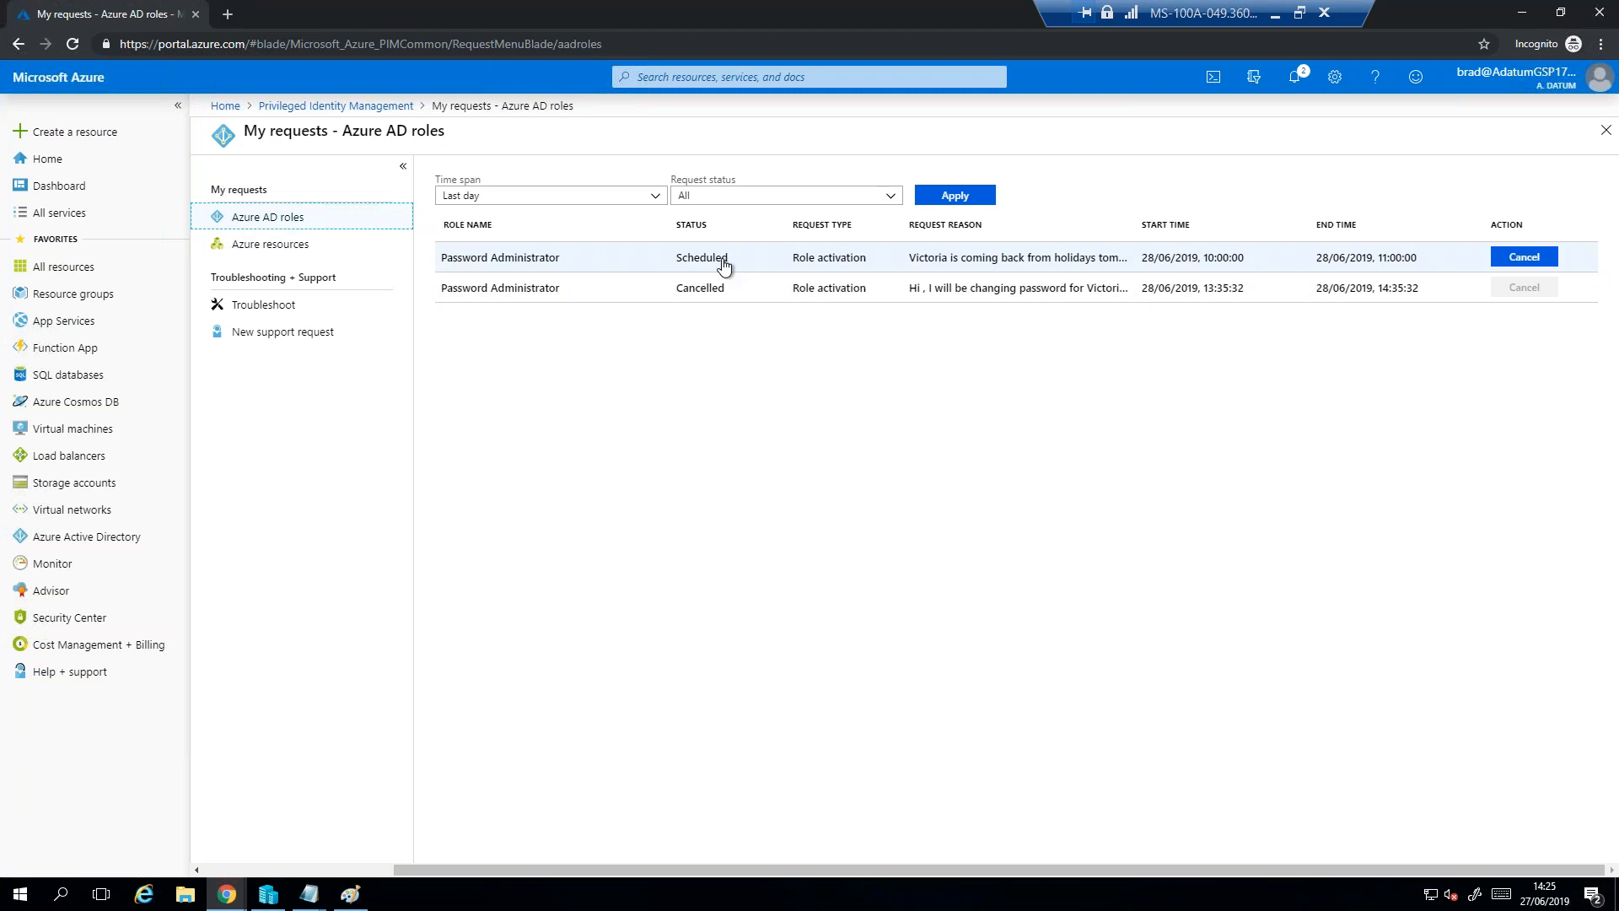
# - Return to the Privileged Identity Management overview and examine the latest activation request in the requestor's own Azure AD roles audit history
pyautogui.middleClick(341, 109)
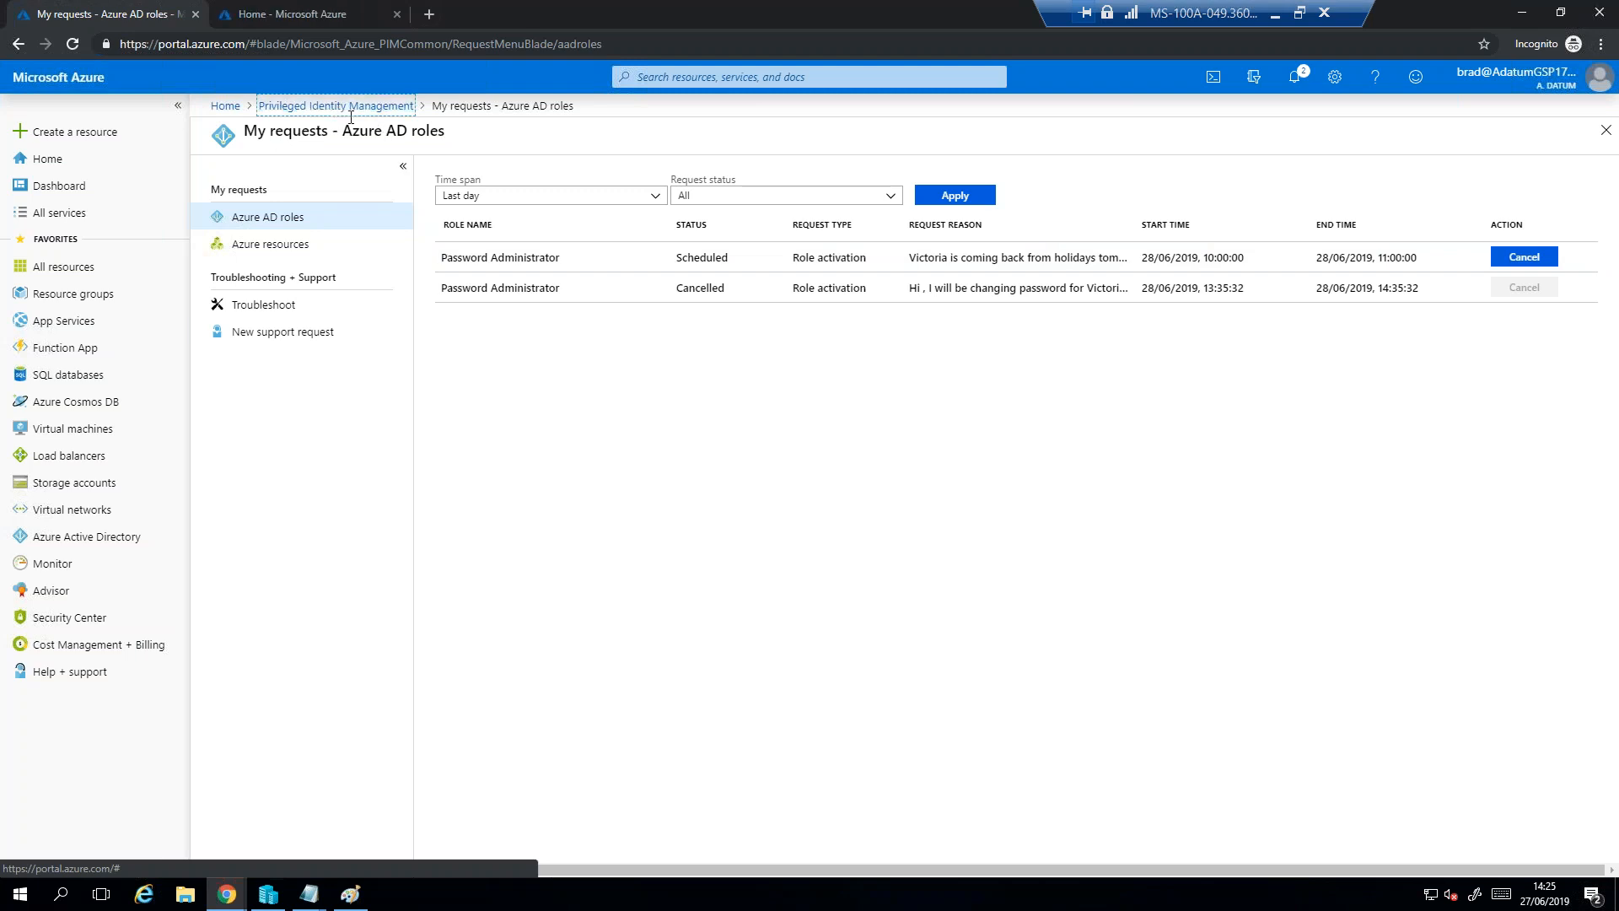
pyautogui.click(336, 106)
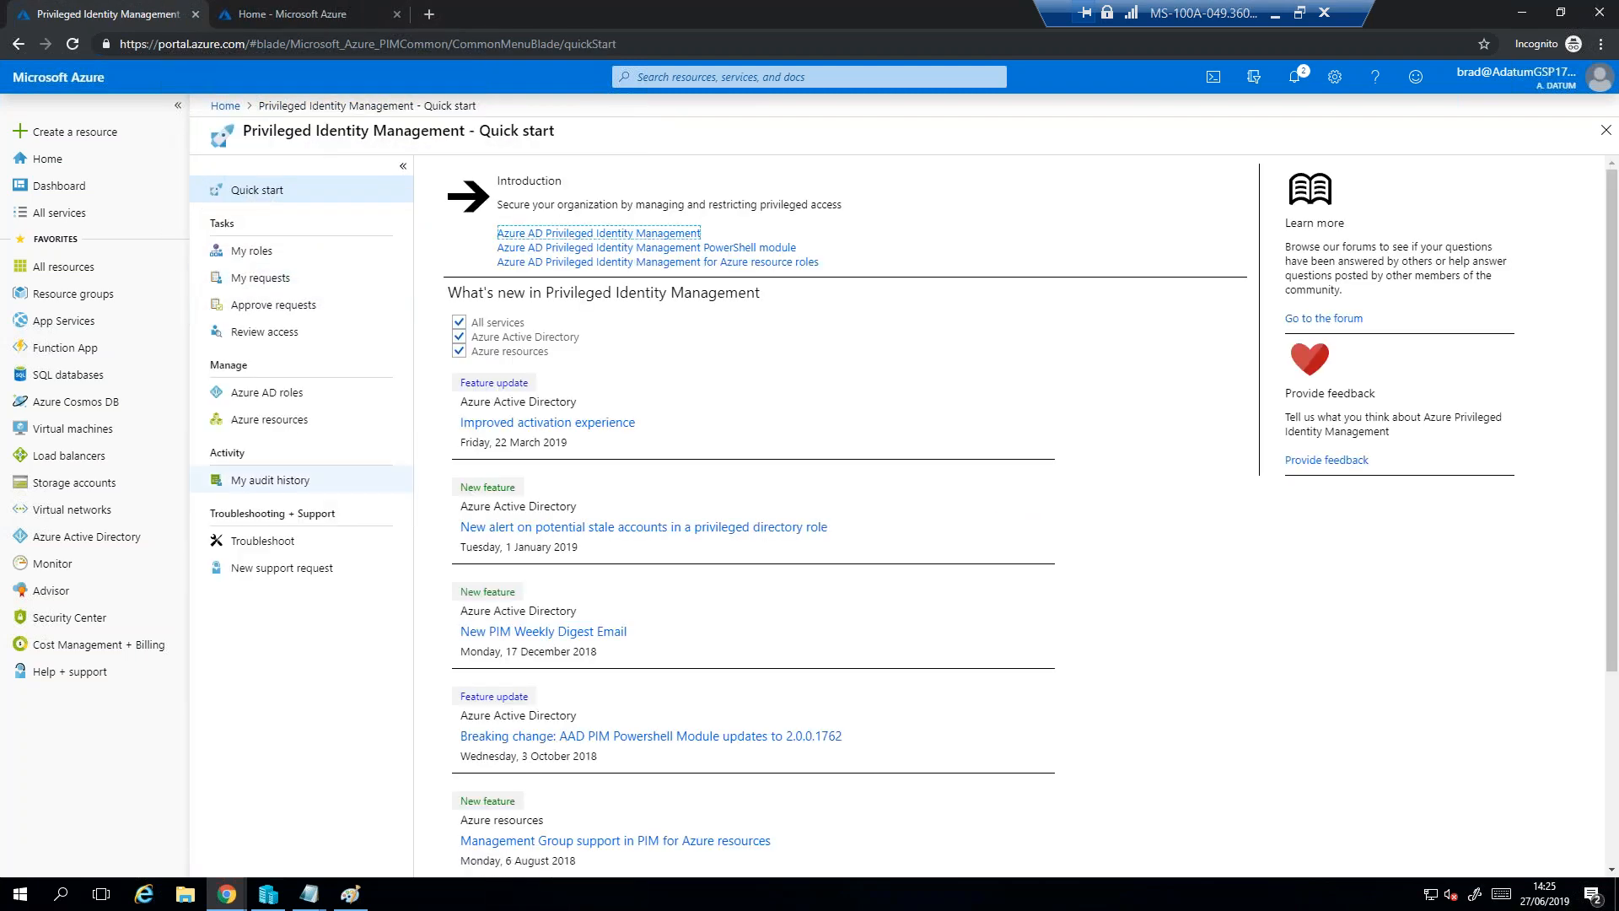
pyautogui.click(321, 489)
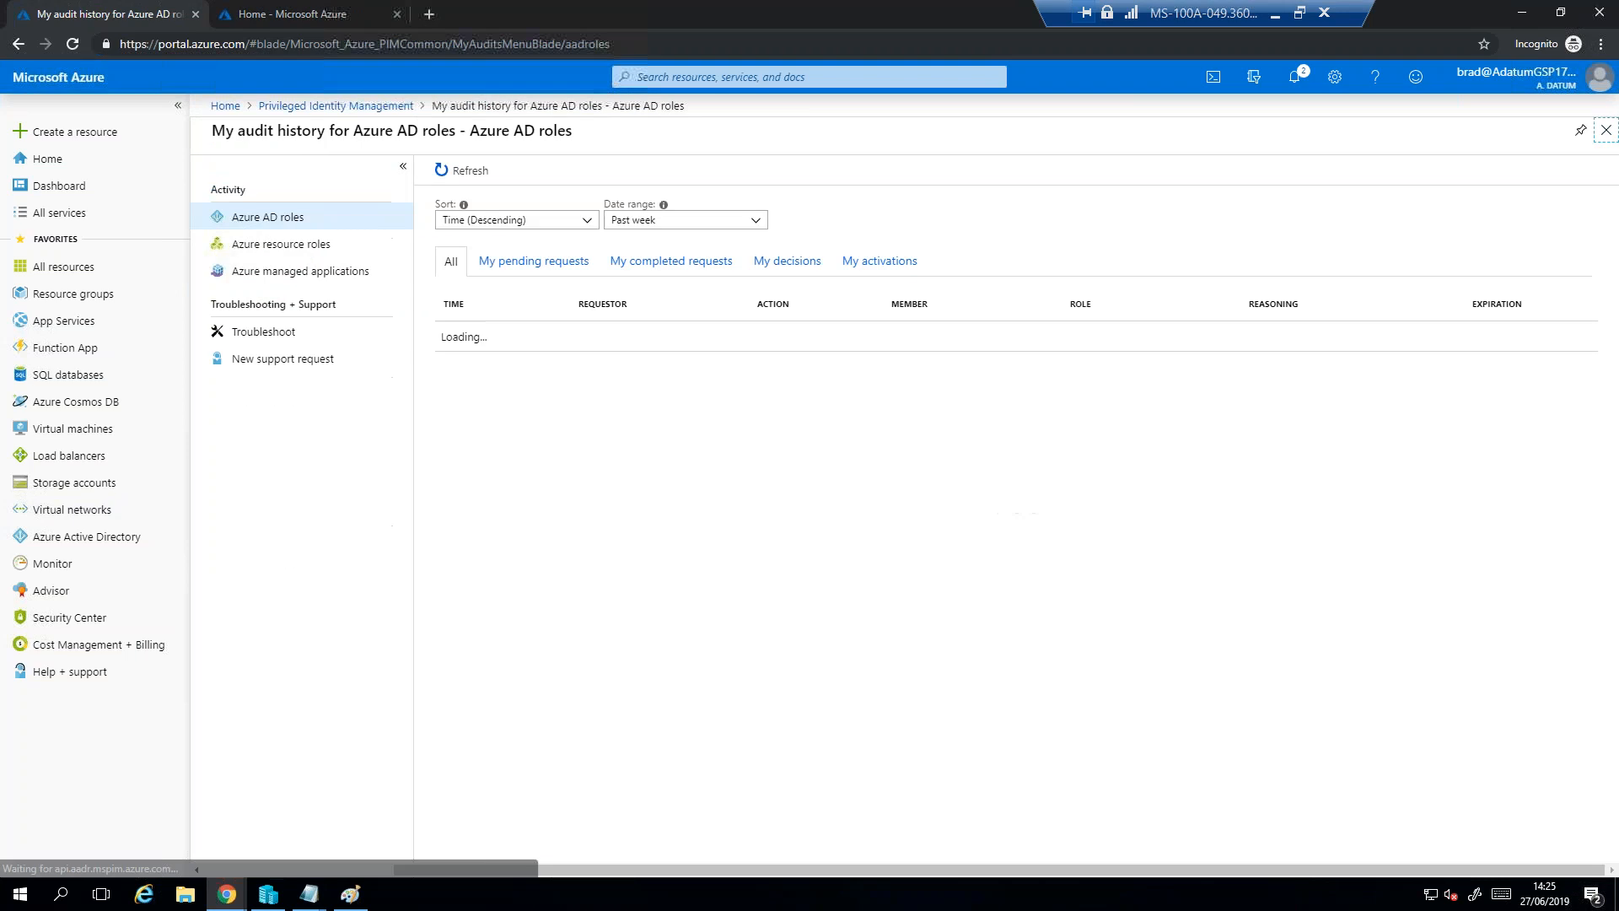
pyautogui.moveTo(582, 336); pyautogui.dragTo(1516, 343)
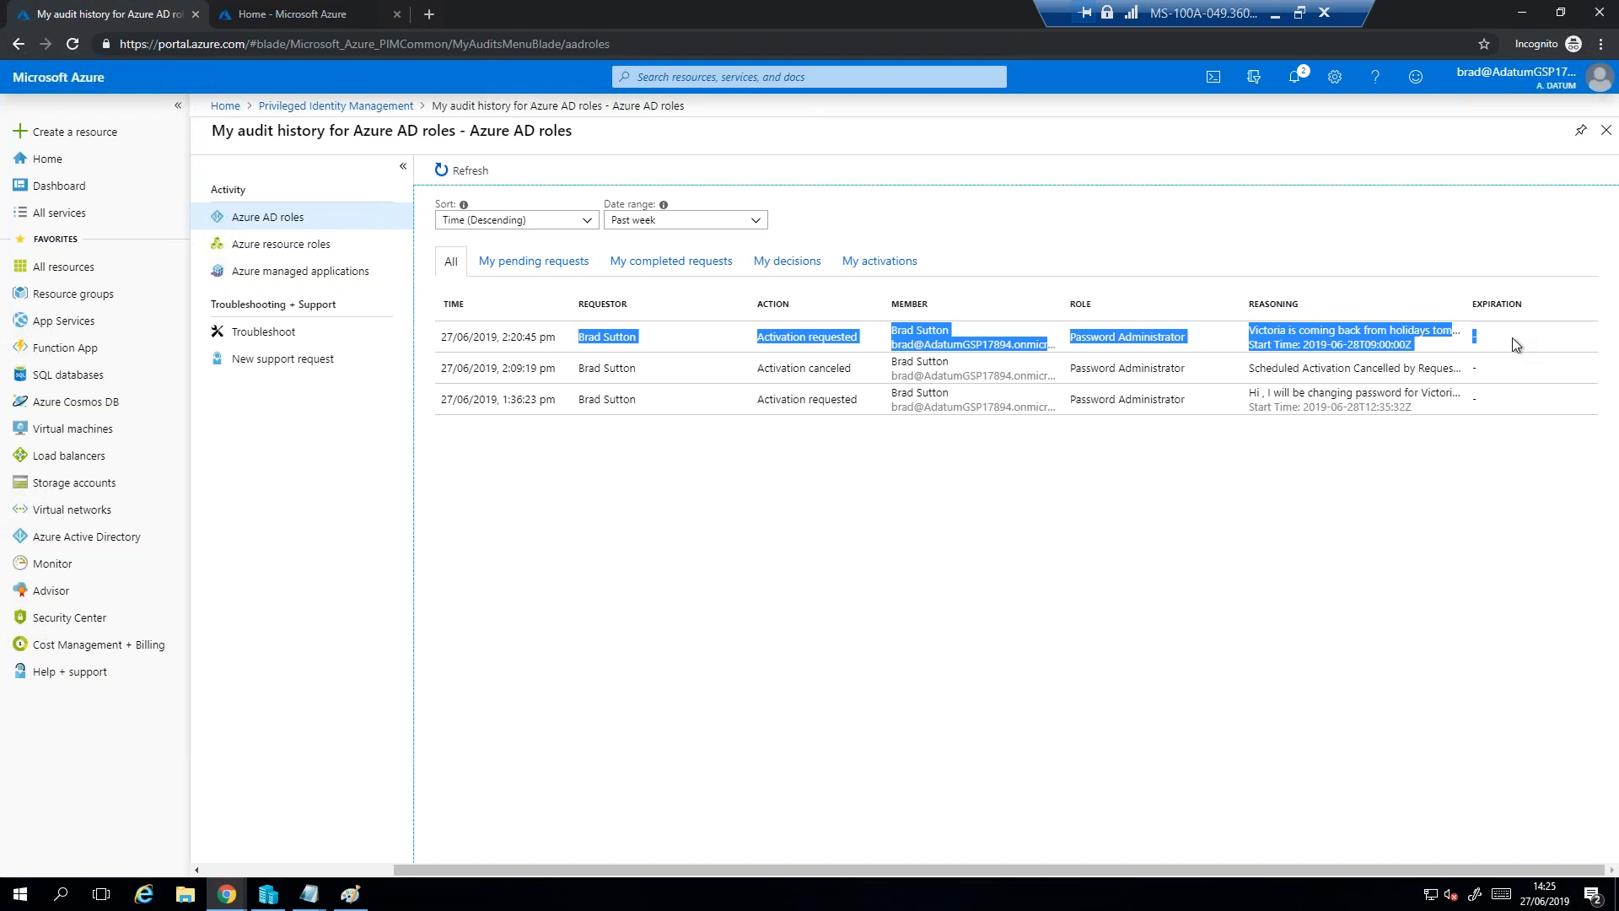
pyautogui.click(1140, 588)
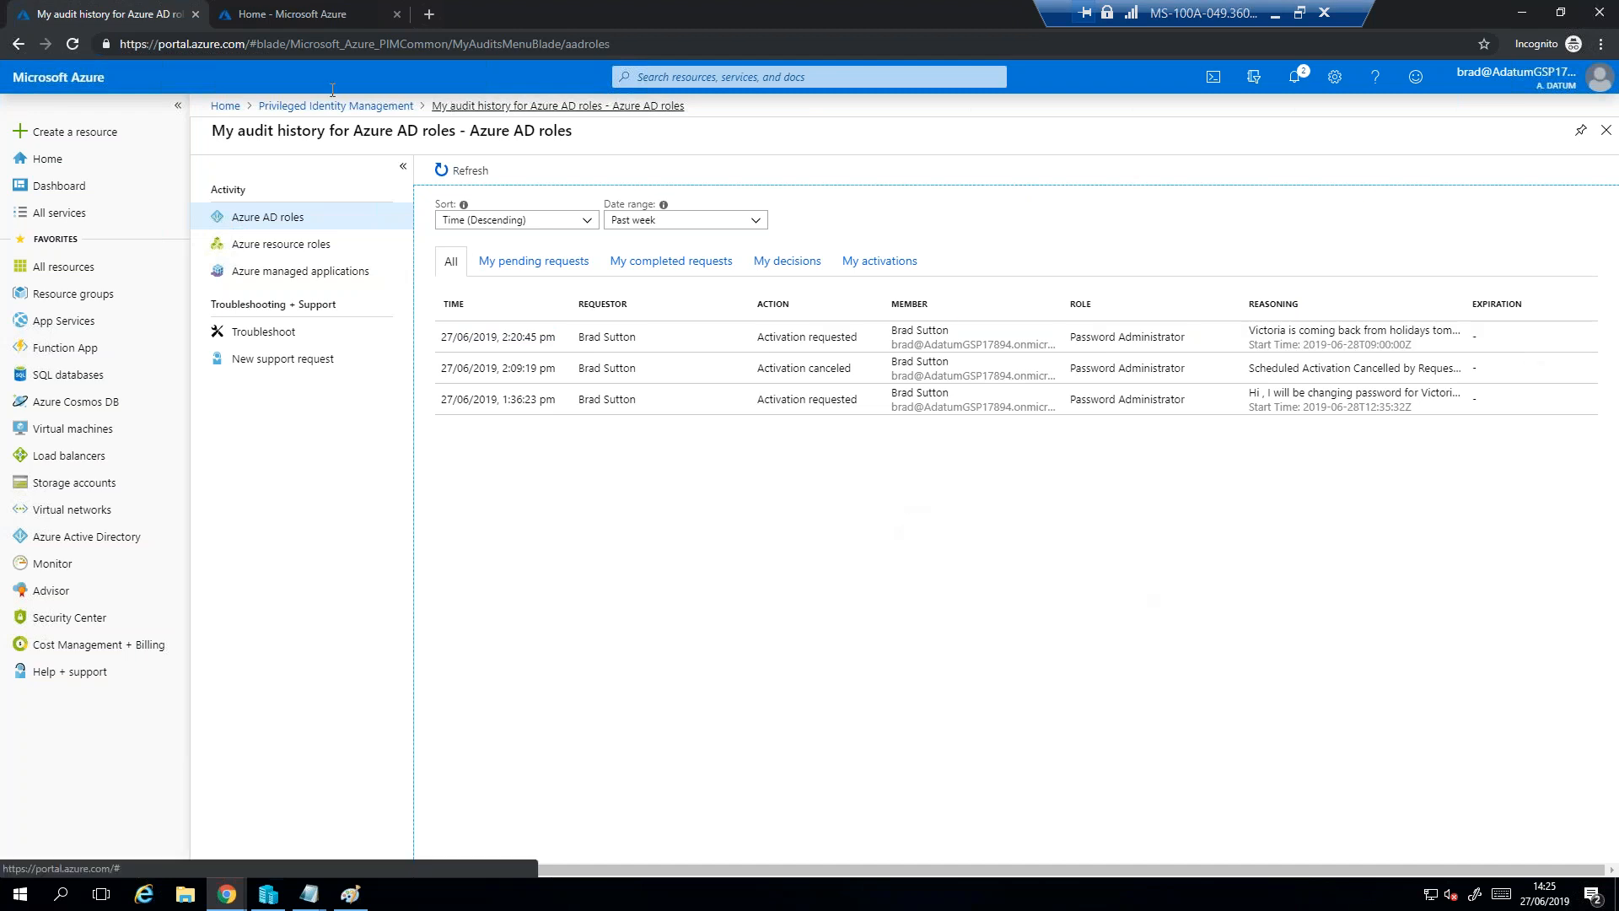
# - Leave the requestor's portal on its home page and bring up the PIM documentation article in the approver's browser window
pyautogui.click(50, 159)
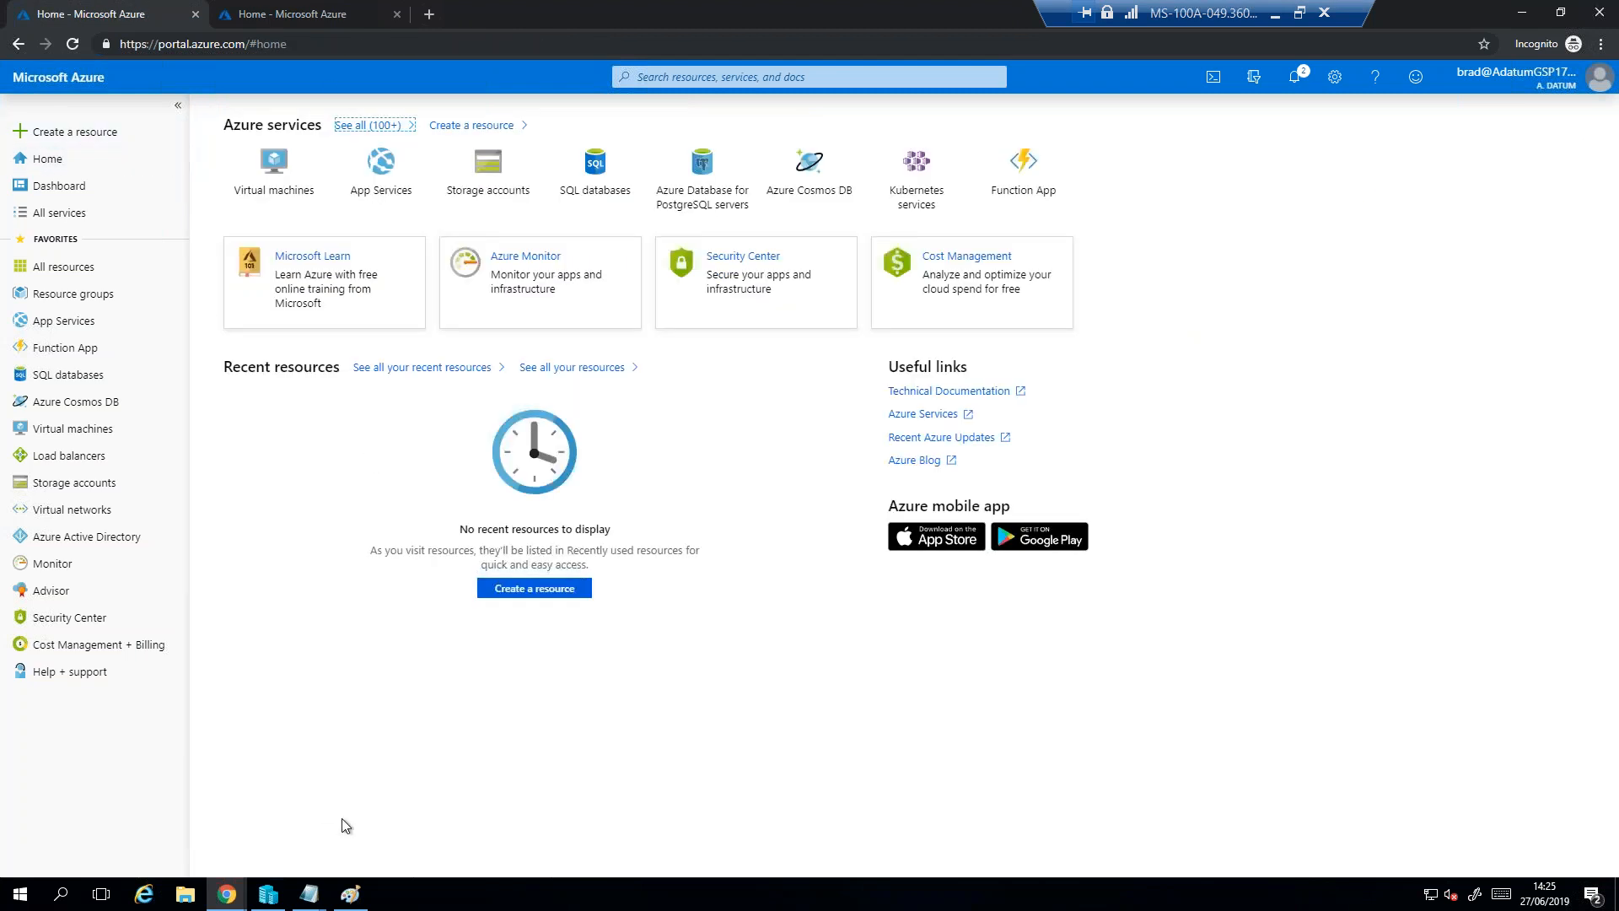
pyautogui.click(243, 899)
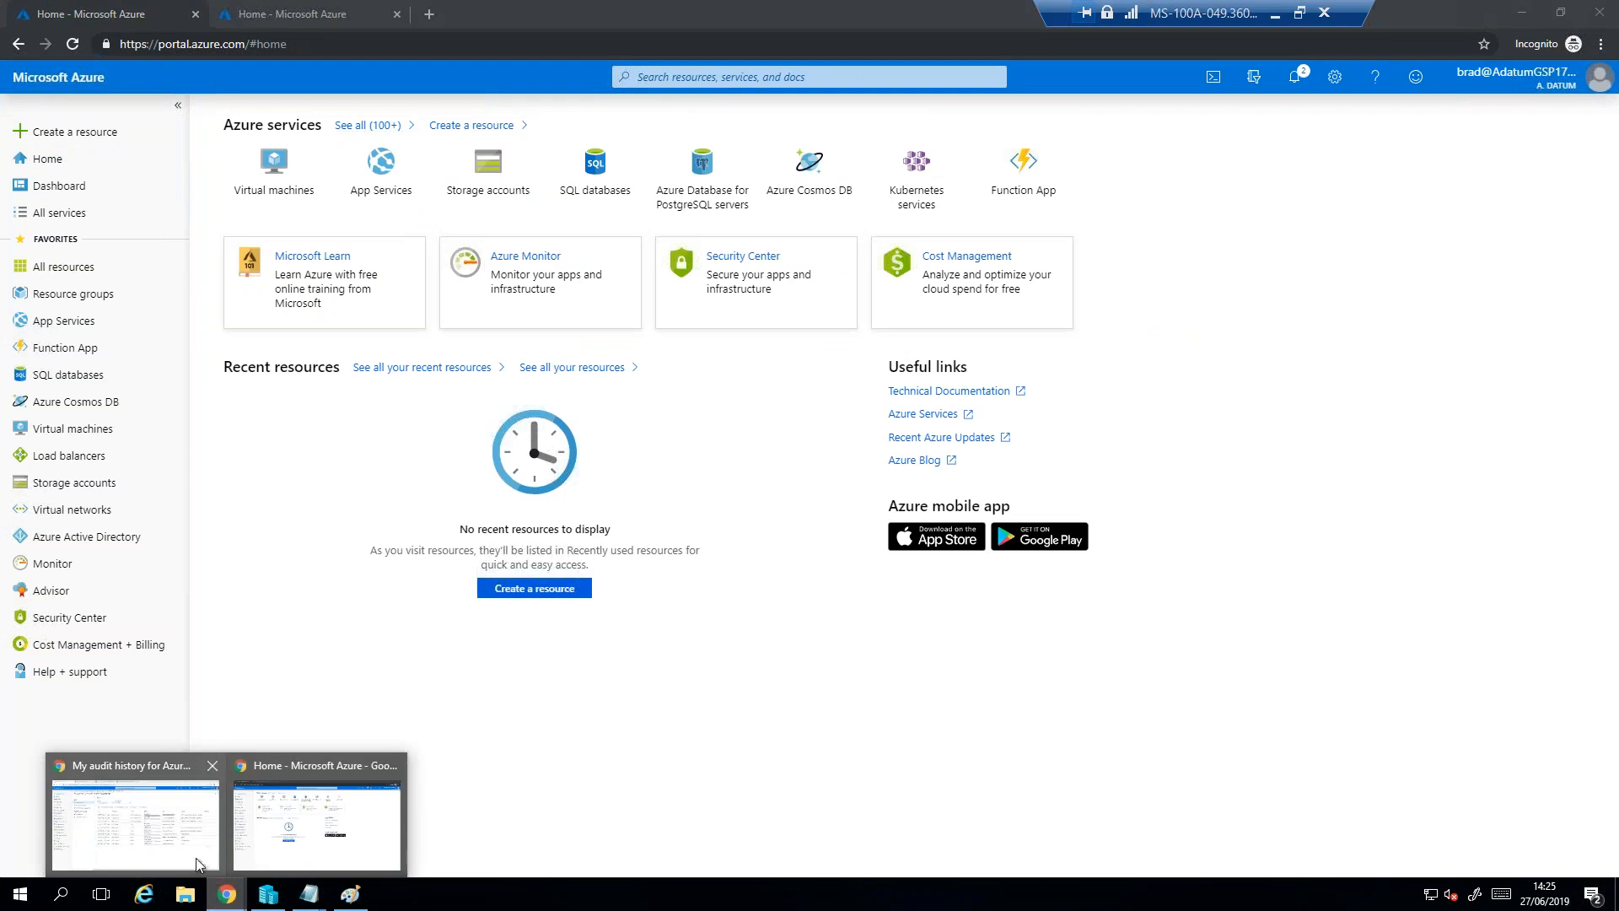
pyautogui.click(158, 788)
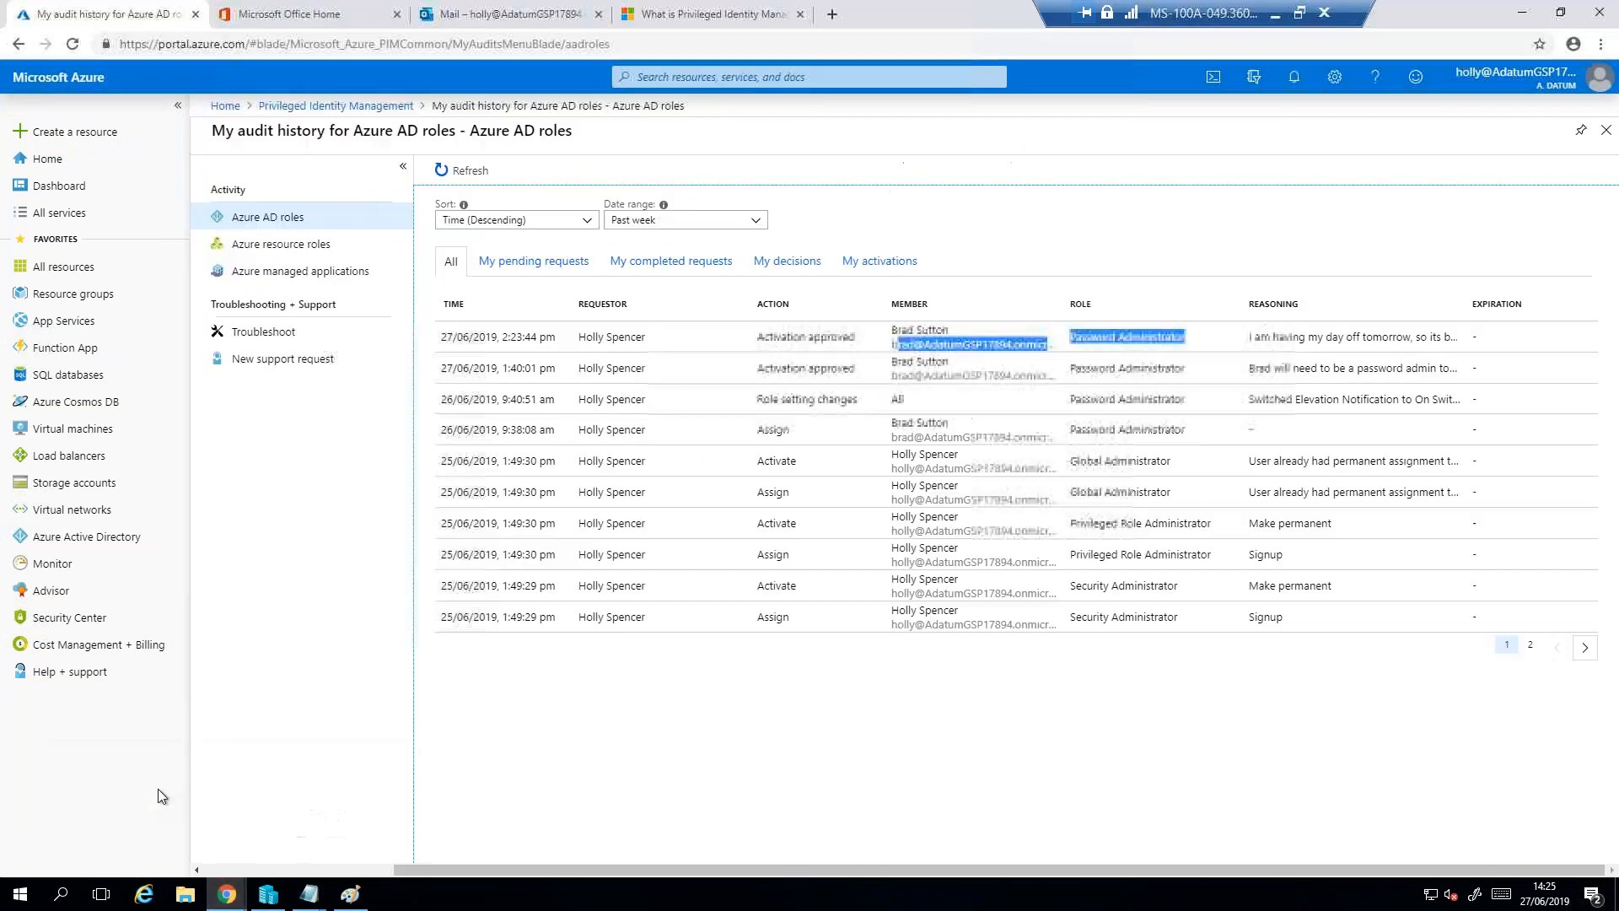
pyautogui.click(723, 19)
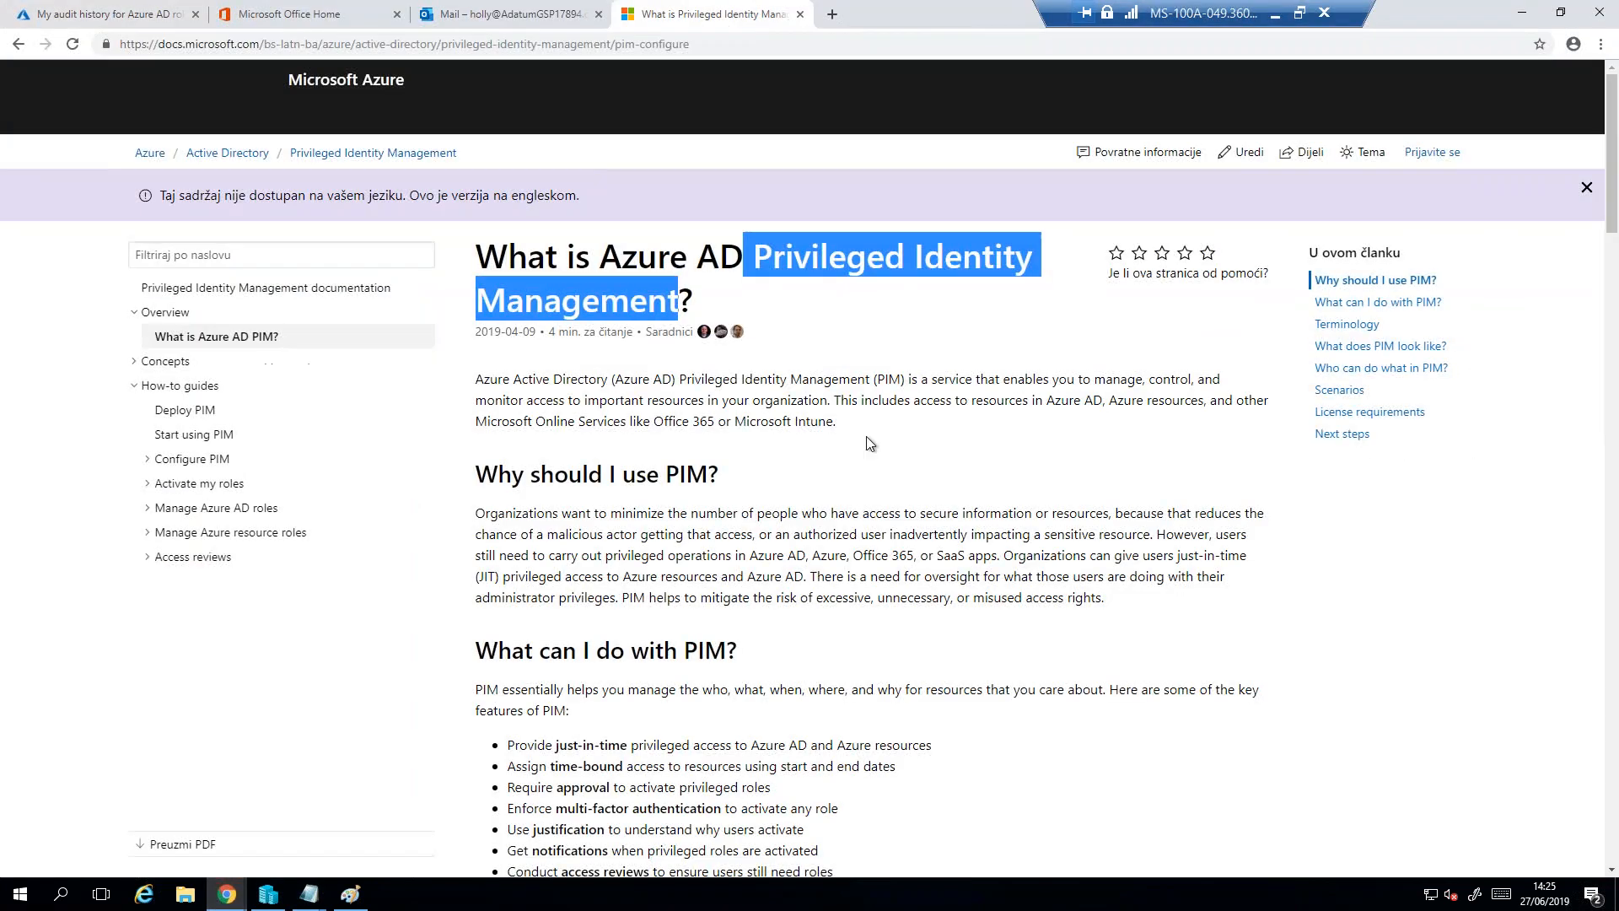